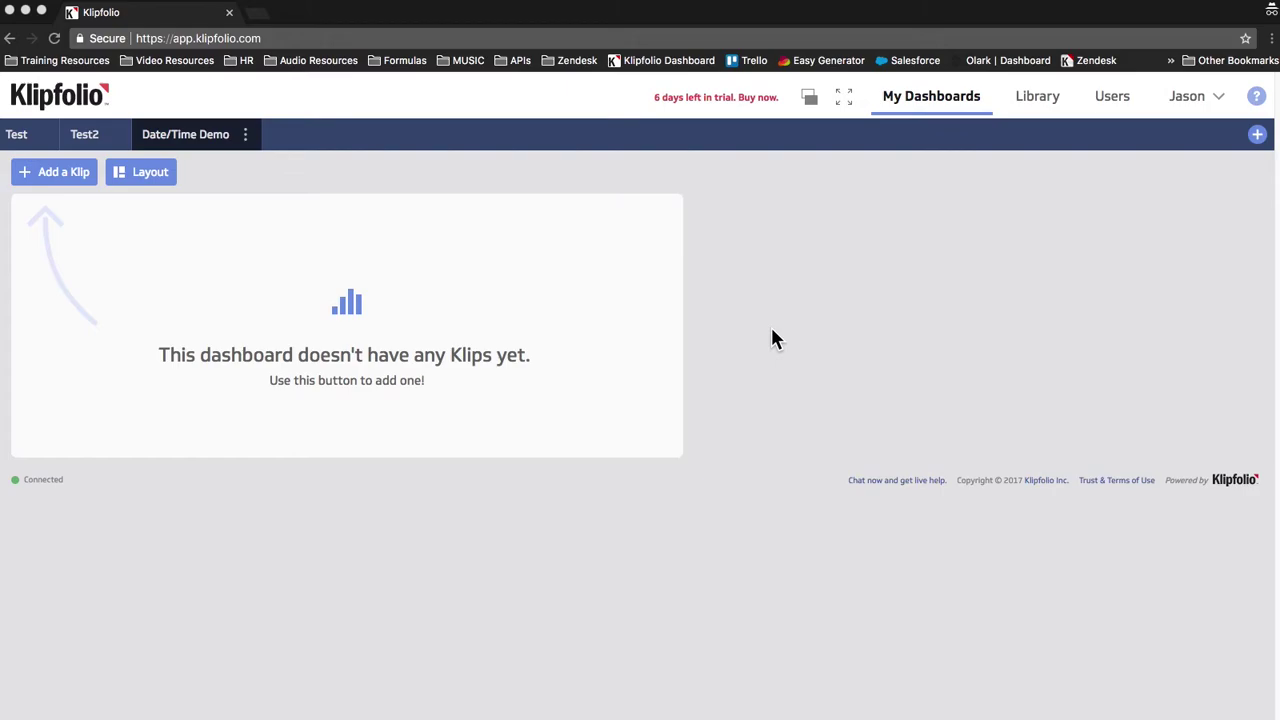
Open the General page of the account settings
click(1214, 90)
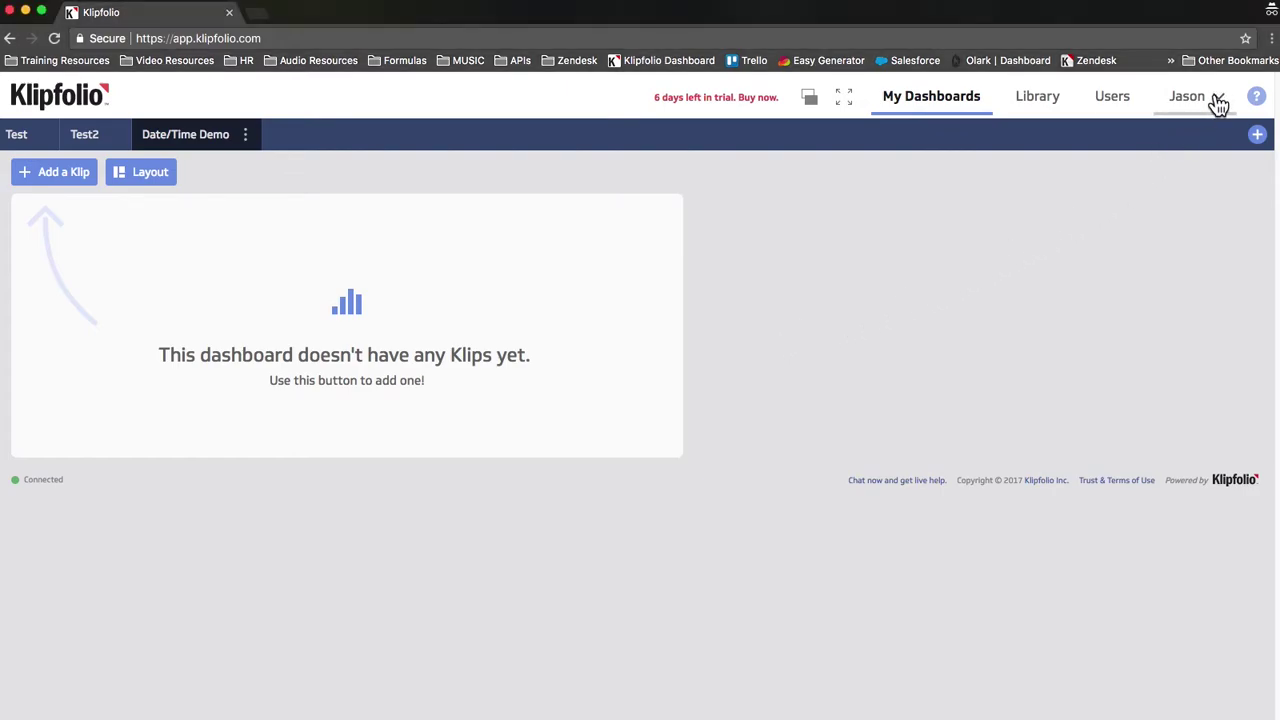
click(1216, 98)
click(1208, 134)
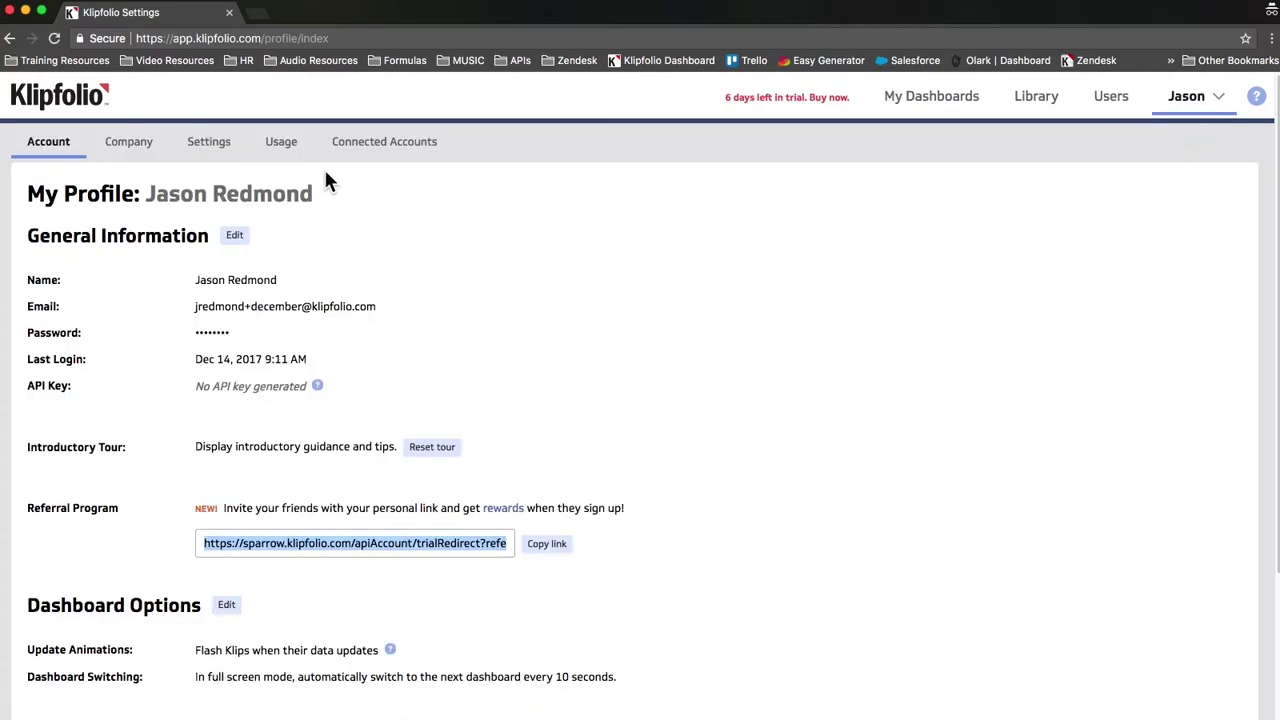
click(206, 148)
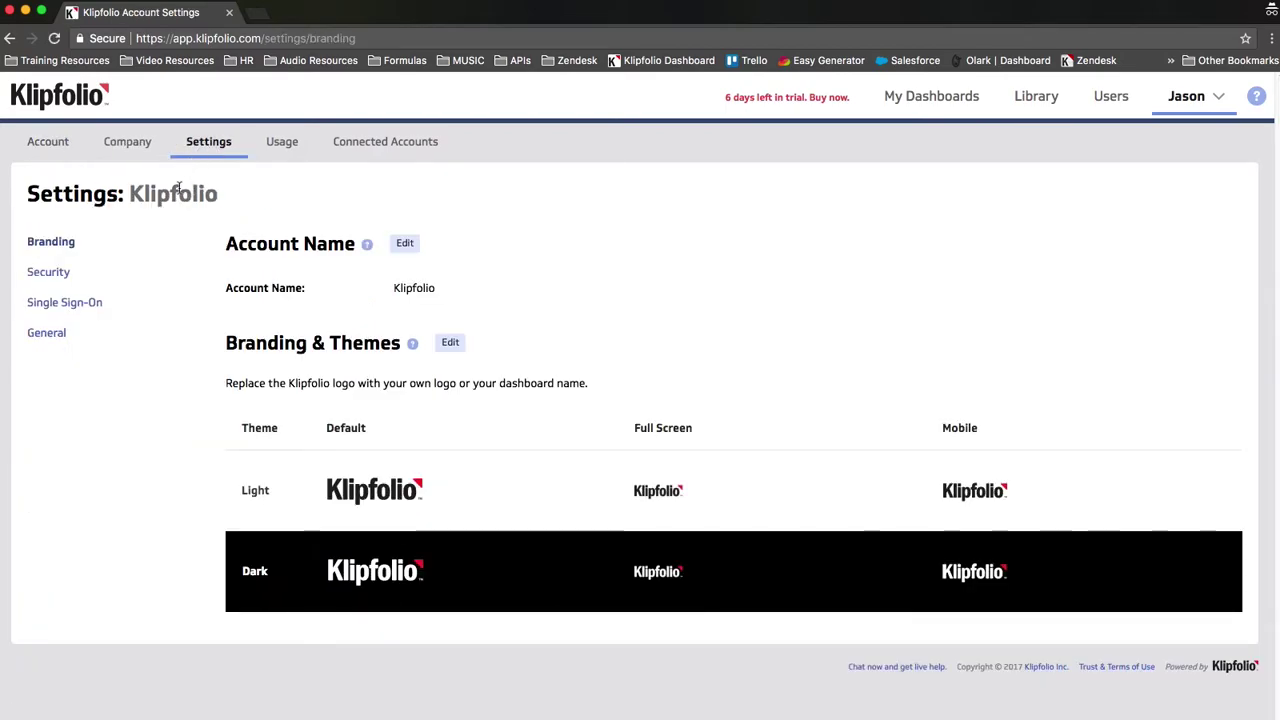
click(46, 336)
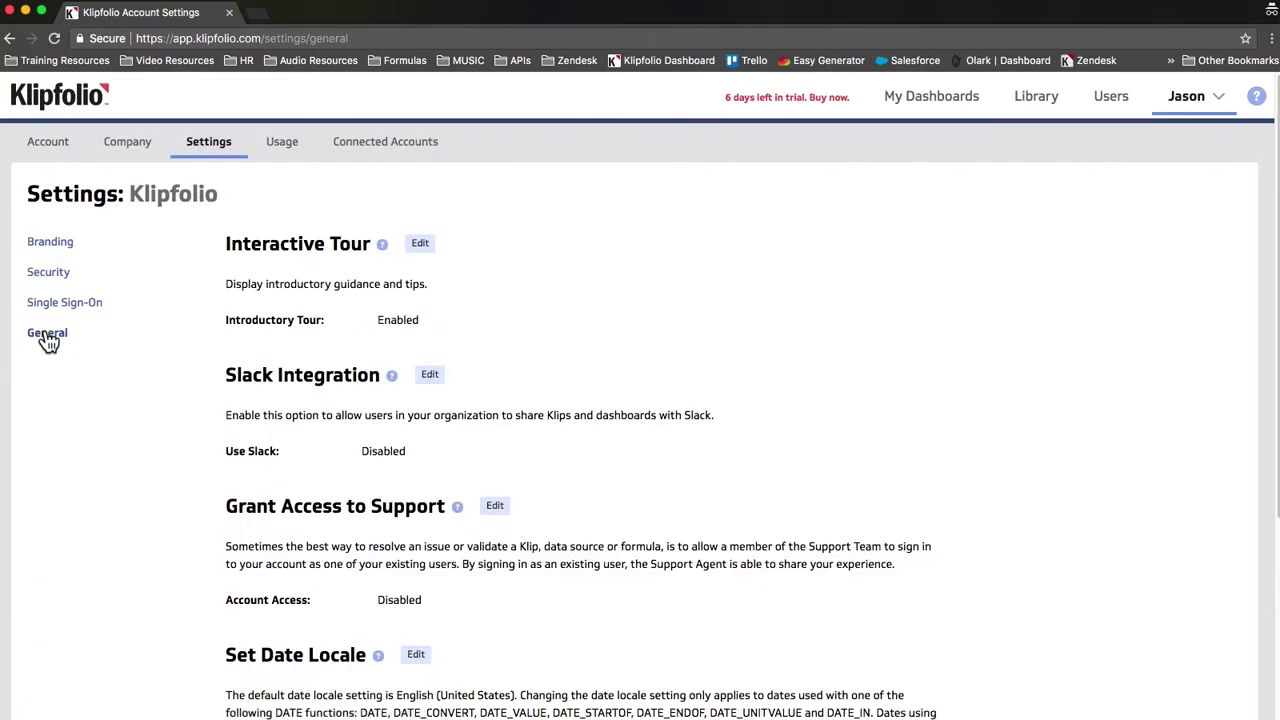
Set the account's default time zone to (GMT-5:00) America/Toronto and save the settings
scroll(603, 430, down, 5)
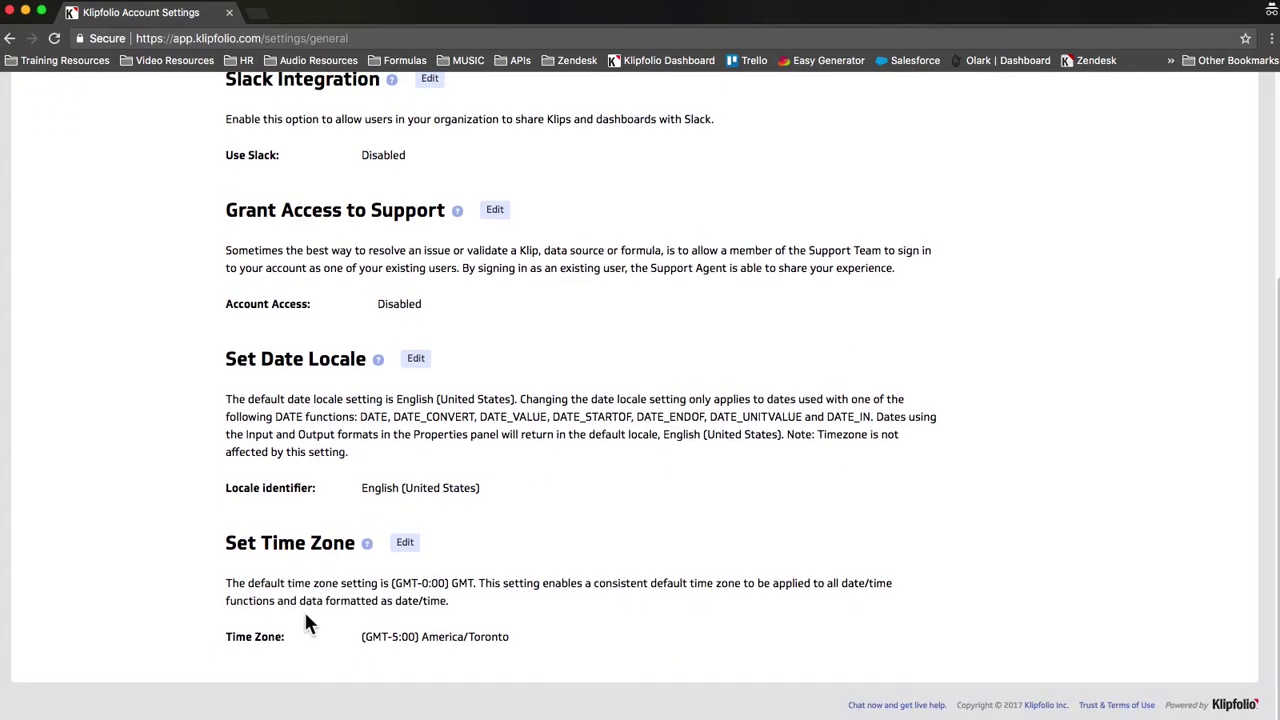
click(406, 546)
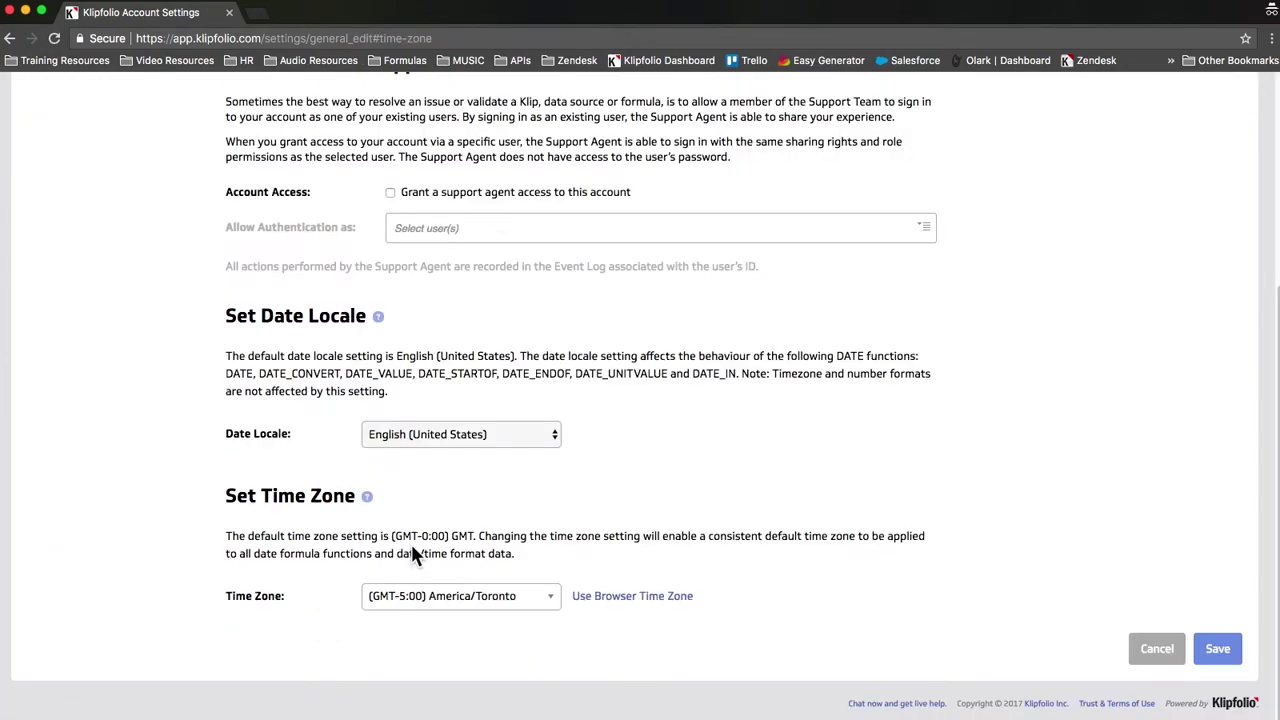
click(487, 600)
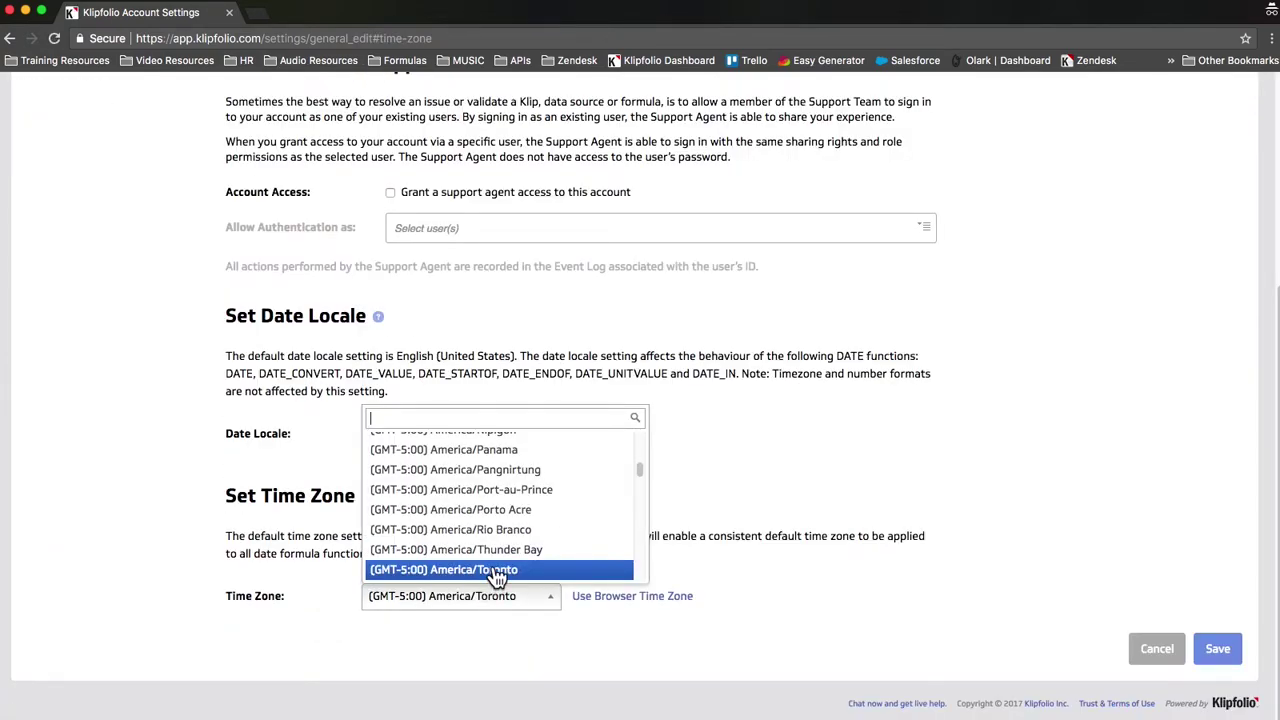
scroll(498, 560, up, 5)
scroll(500, 553, down, 6)
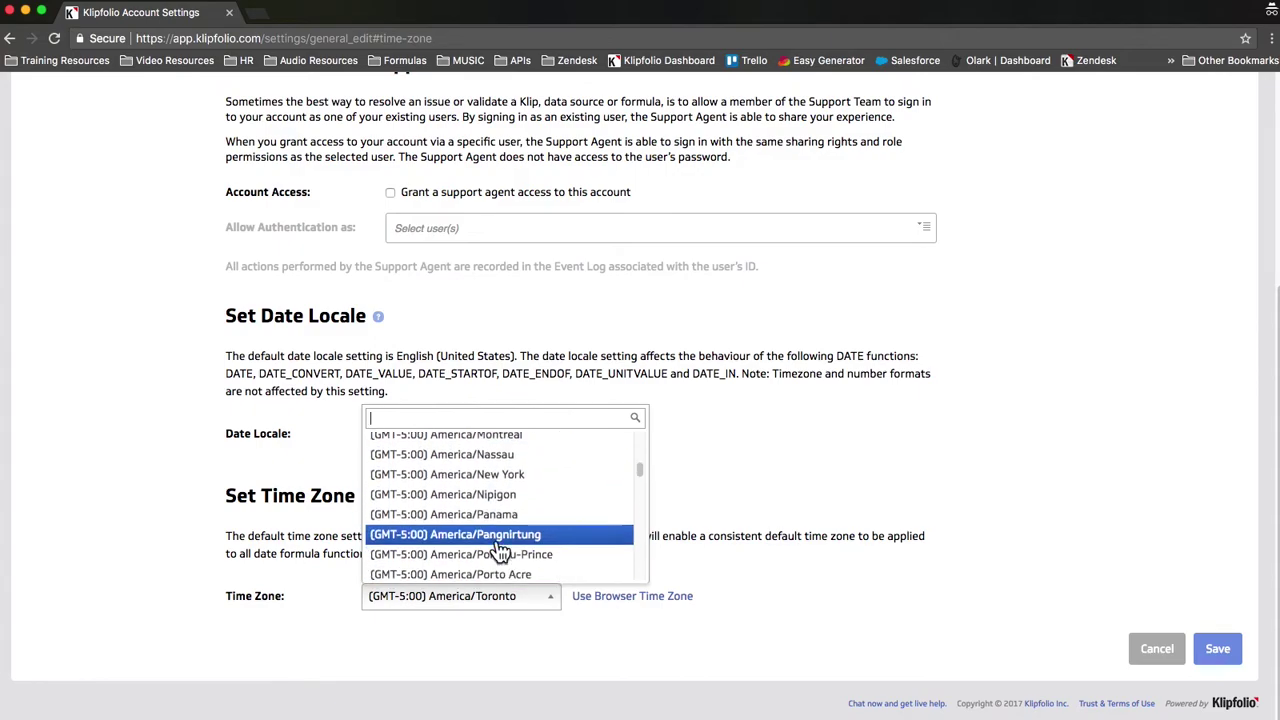
scroll(500, 553, down, 1)
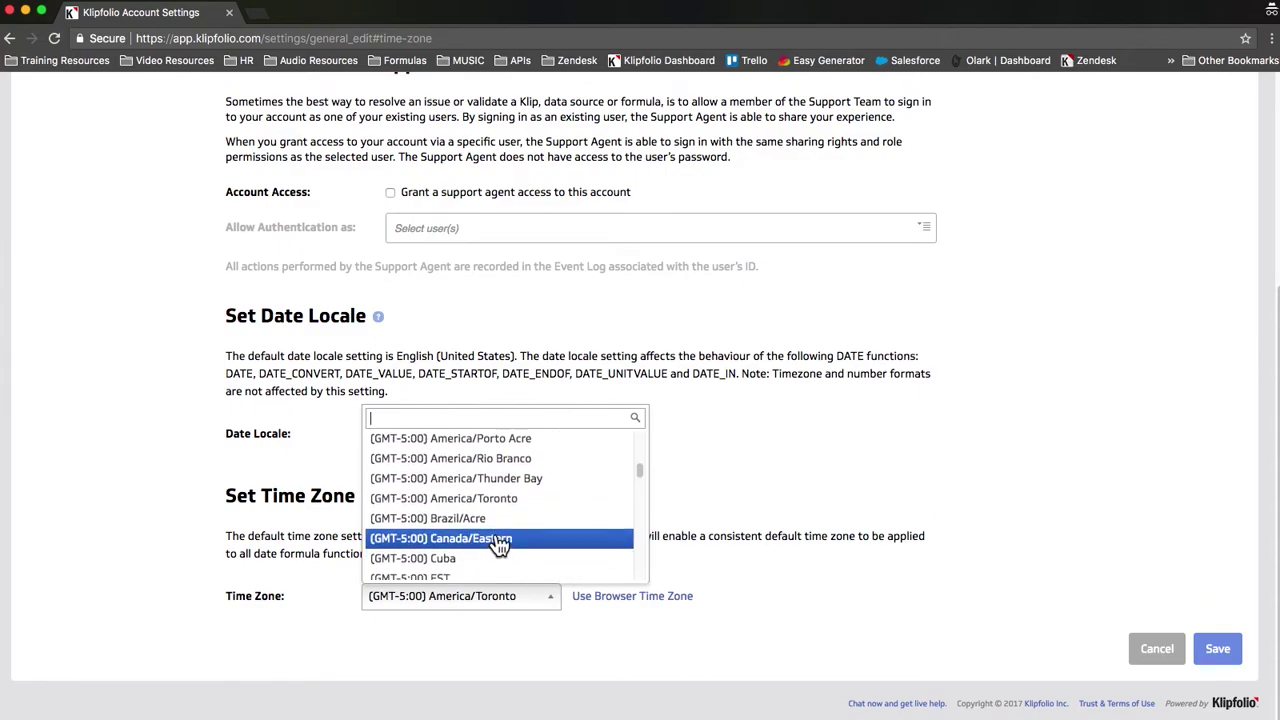
click(487, 502)
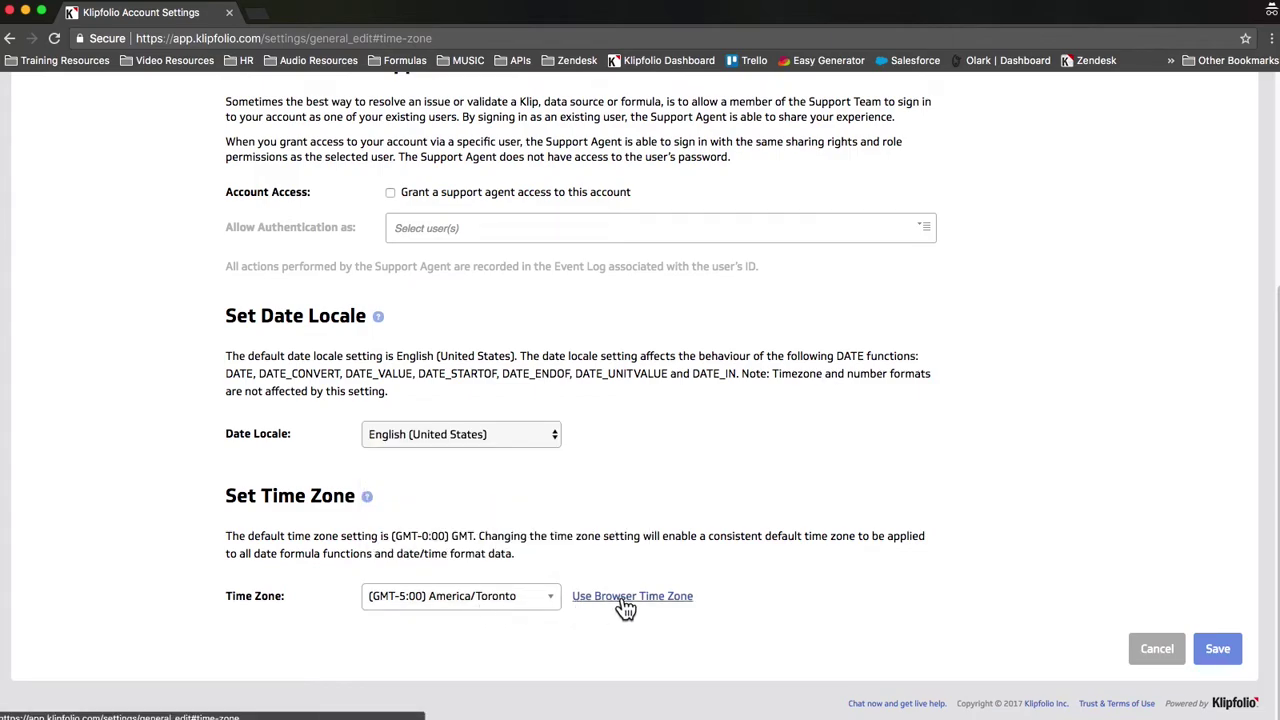
click(1215, 650)
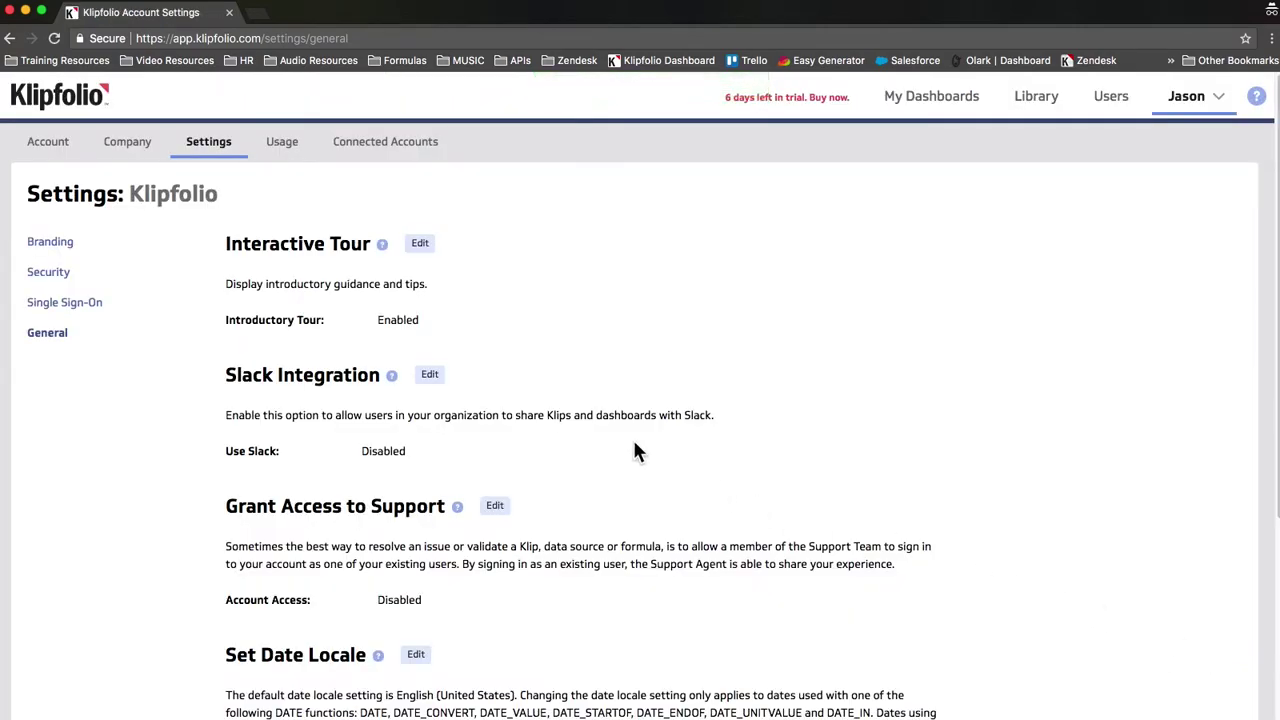
Return to the Date/Time Demo dashboard, start building a custom Klip and add a Table component to it
click(60, 104)
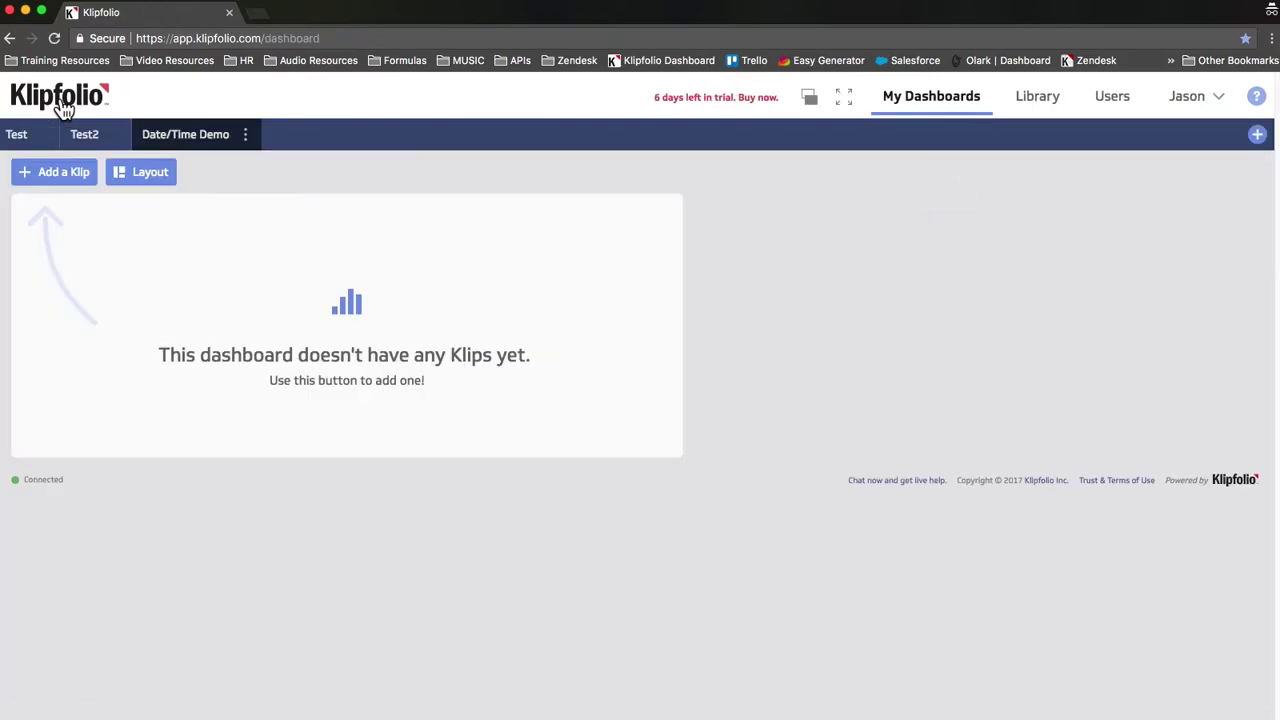
click(60, 172)
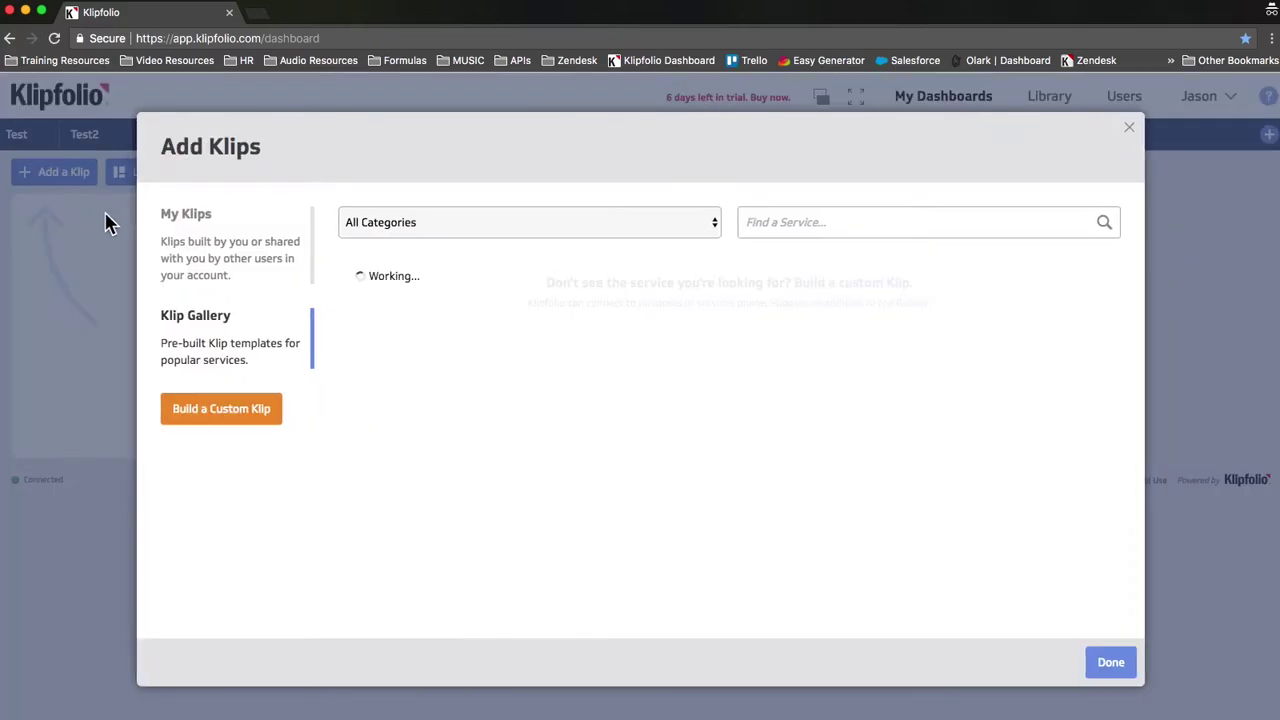
click(221, 405)
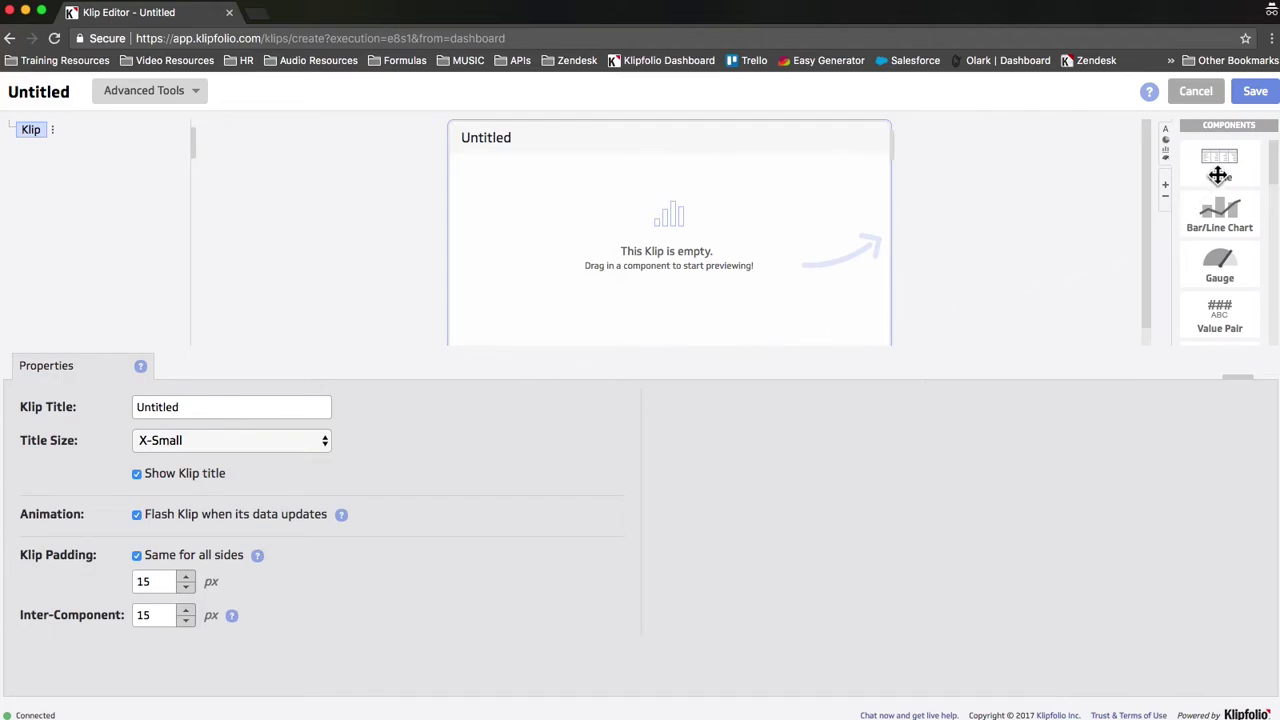
drag(1221, 167, 634, 256)
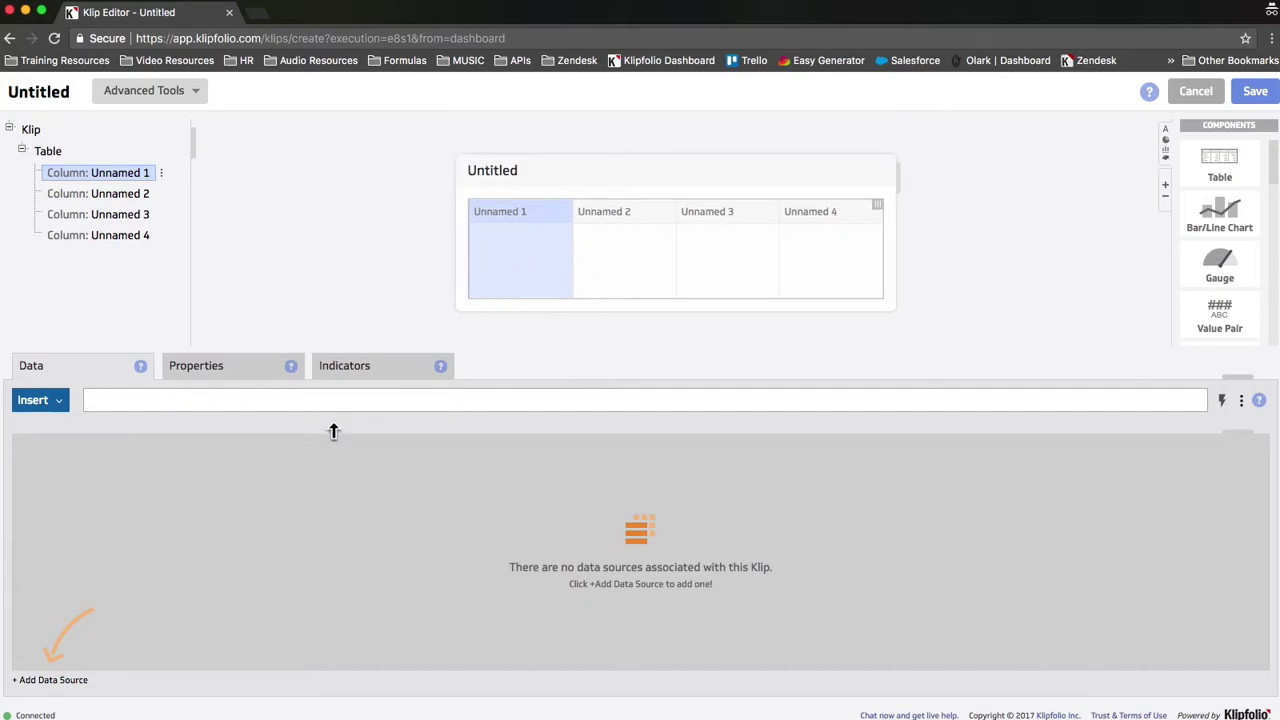
Add the Example: Sales Booked data source and use its Date column A as data for the table's first column
click(65, 679)
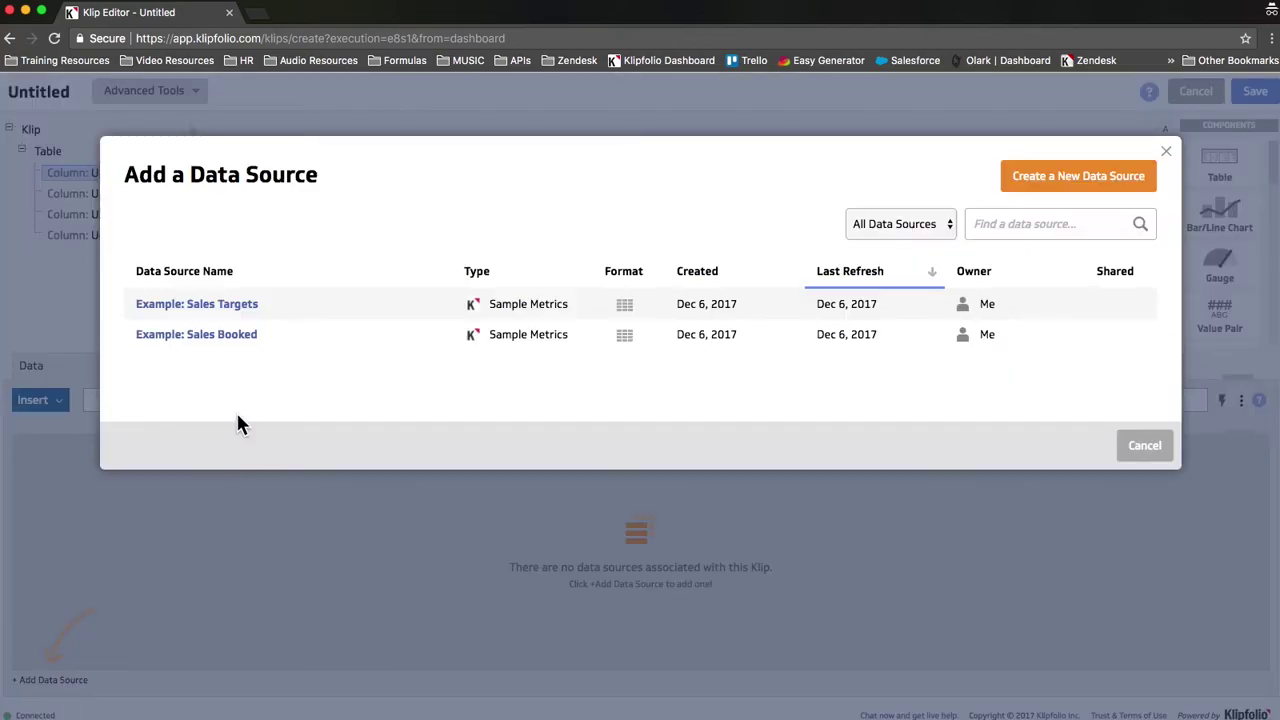
click(232, 336)
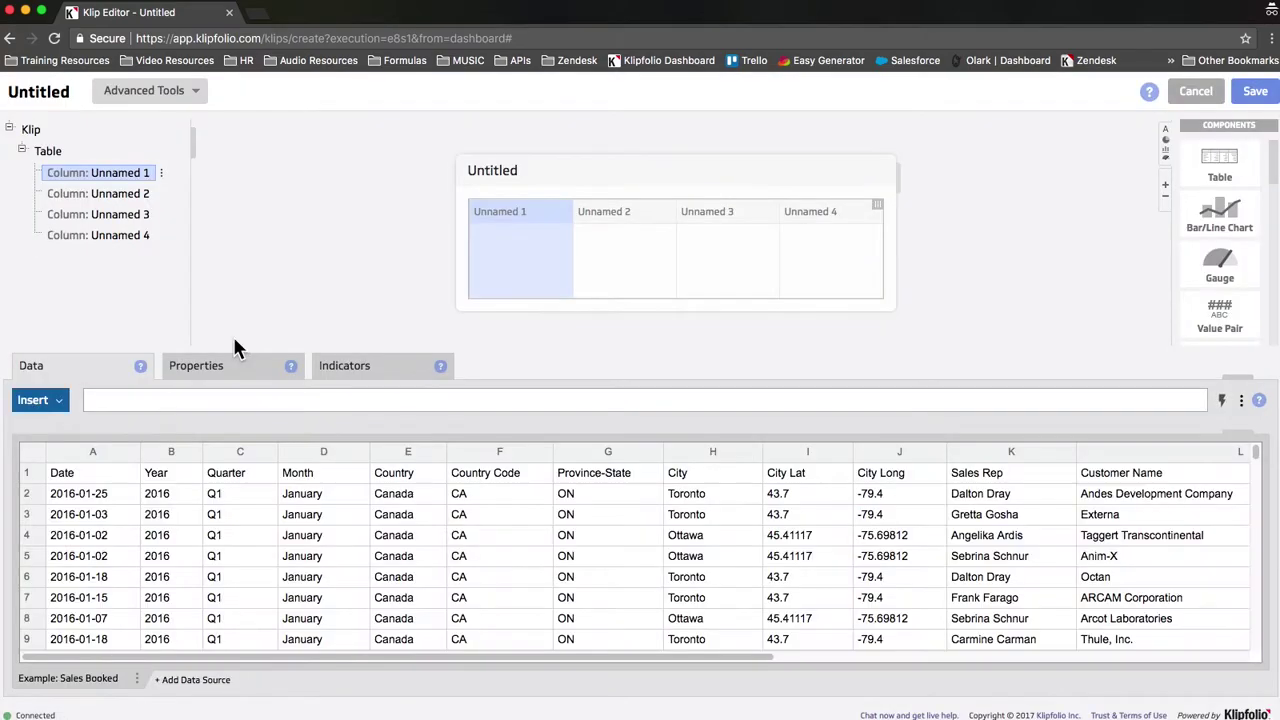
click(113, 456)
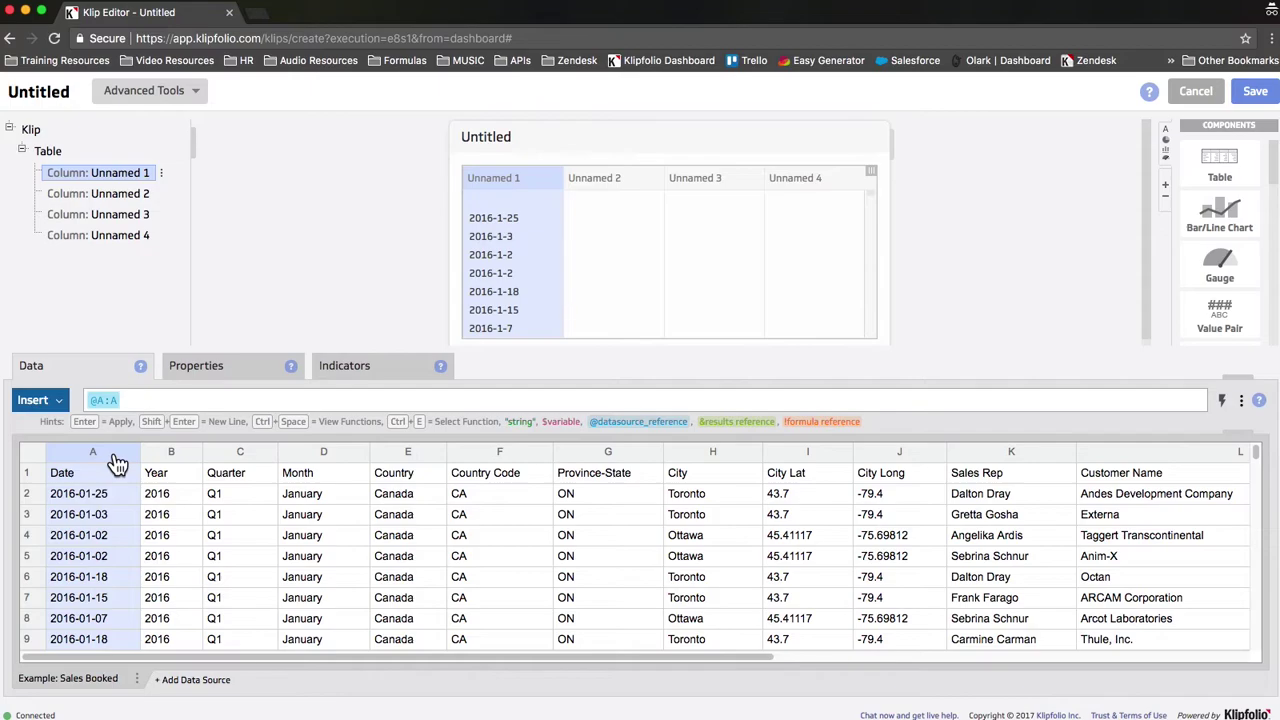
Add a member filter to the table's first column that excludes the [Blank] value
click(200, 367)
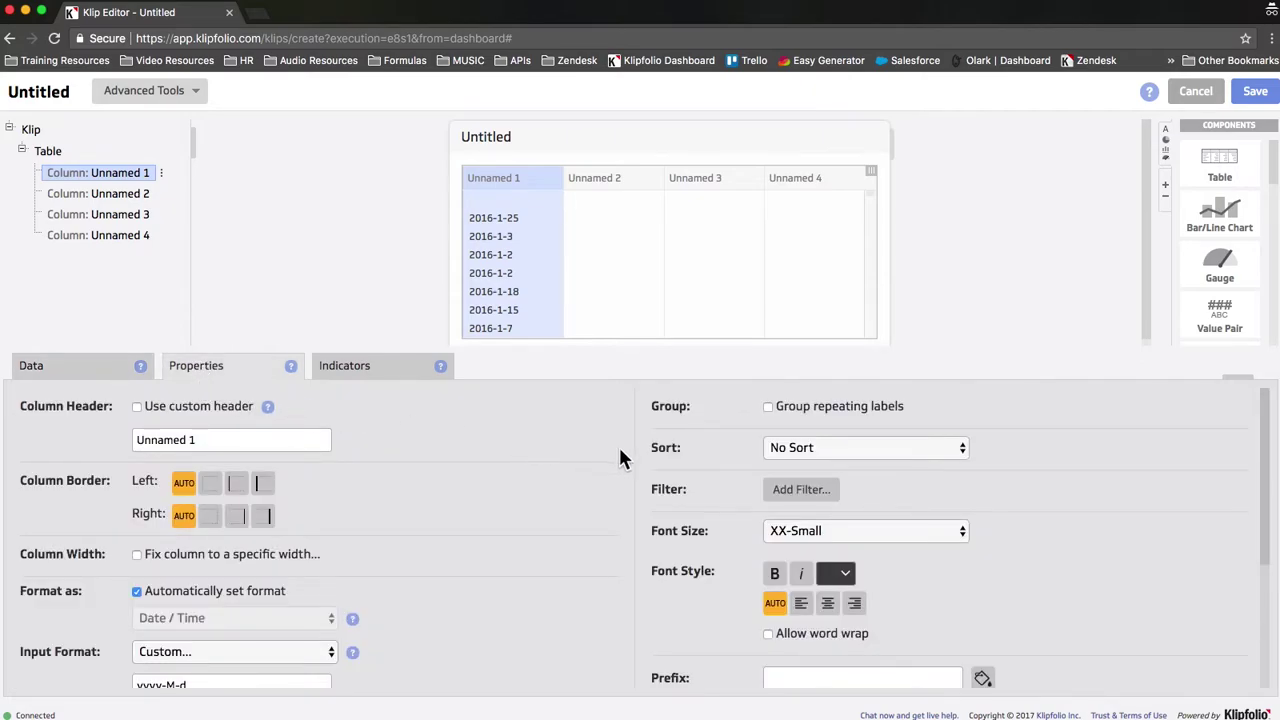
click(784, 495)
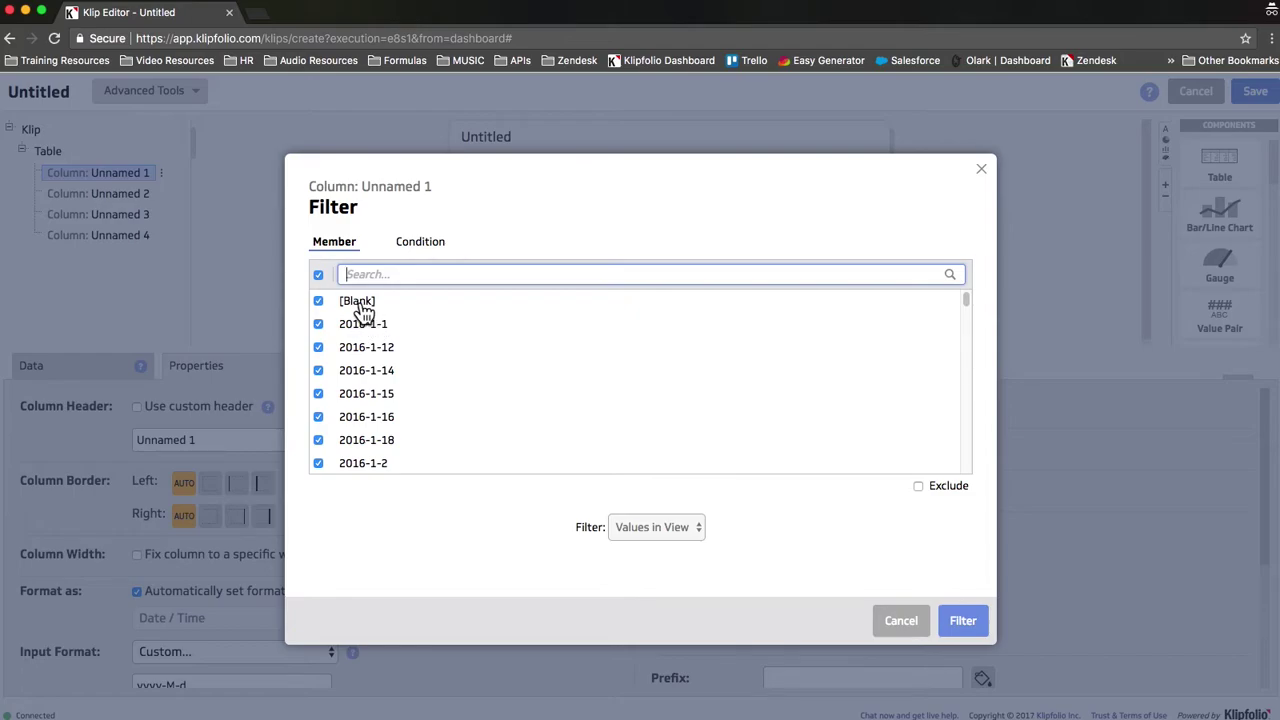
click(318, 275)
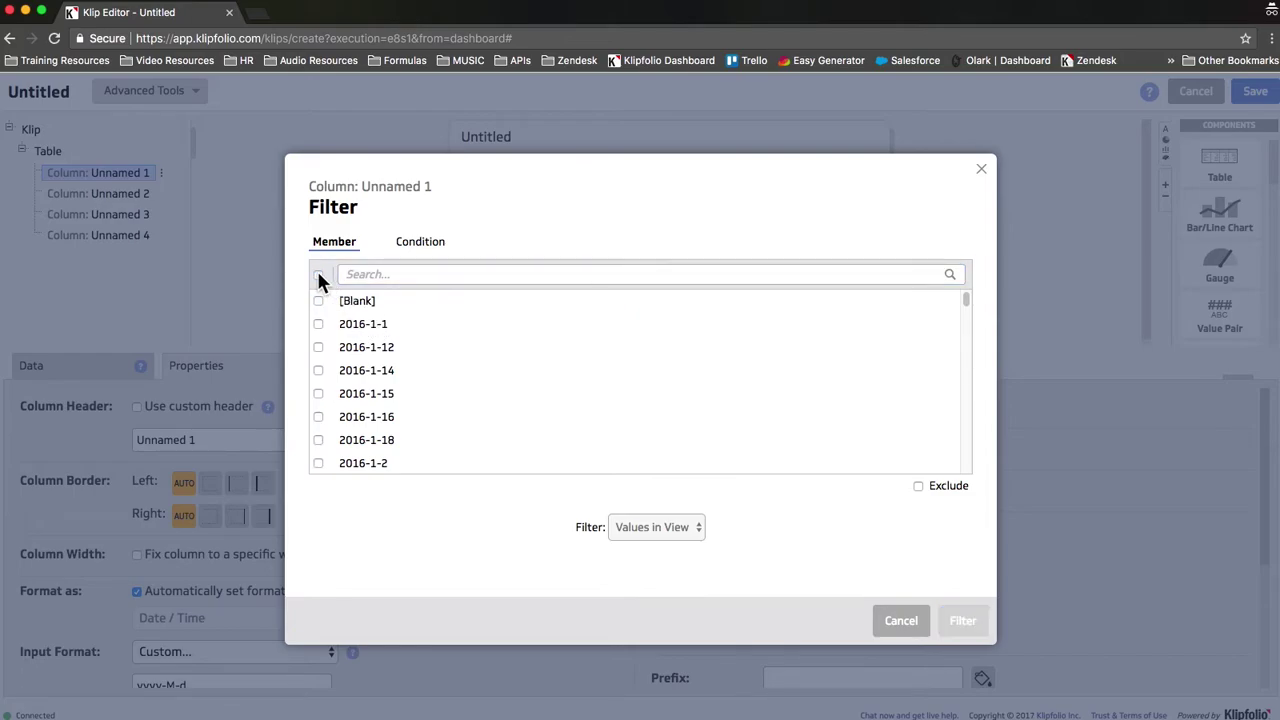
click(318, 300)
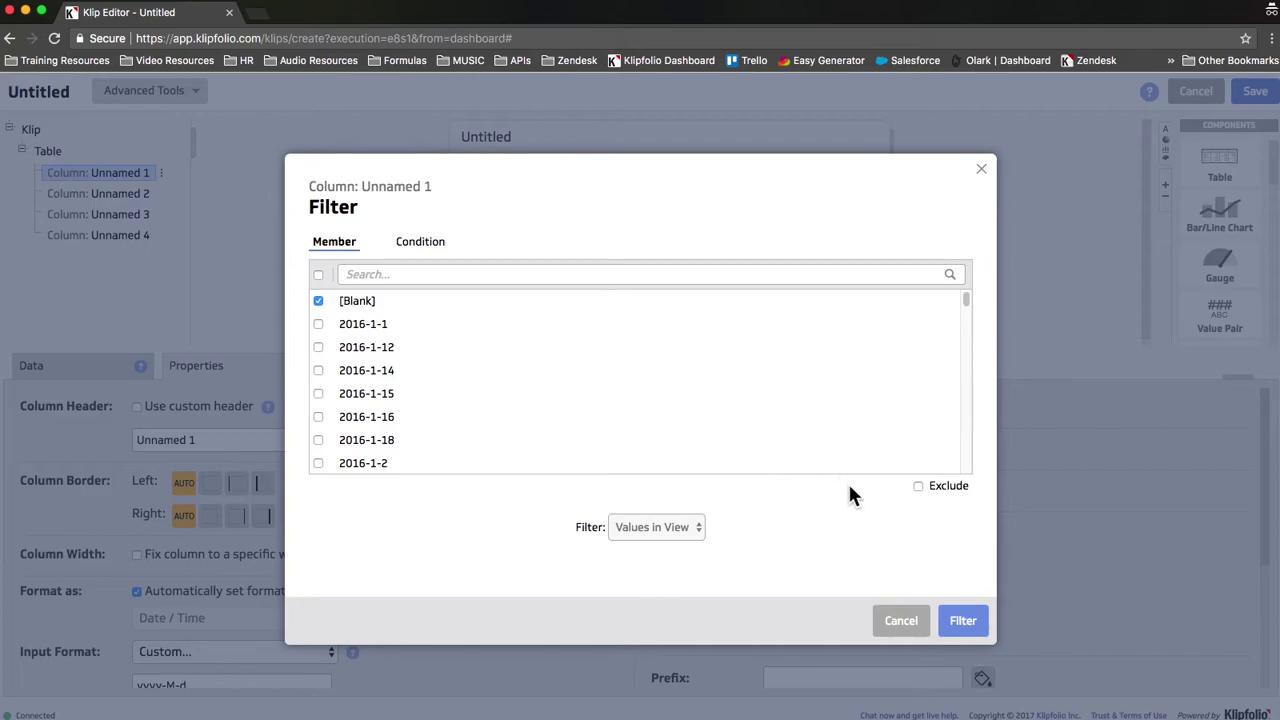
click(963, 621)
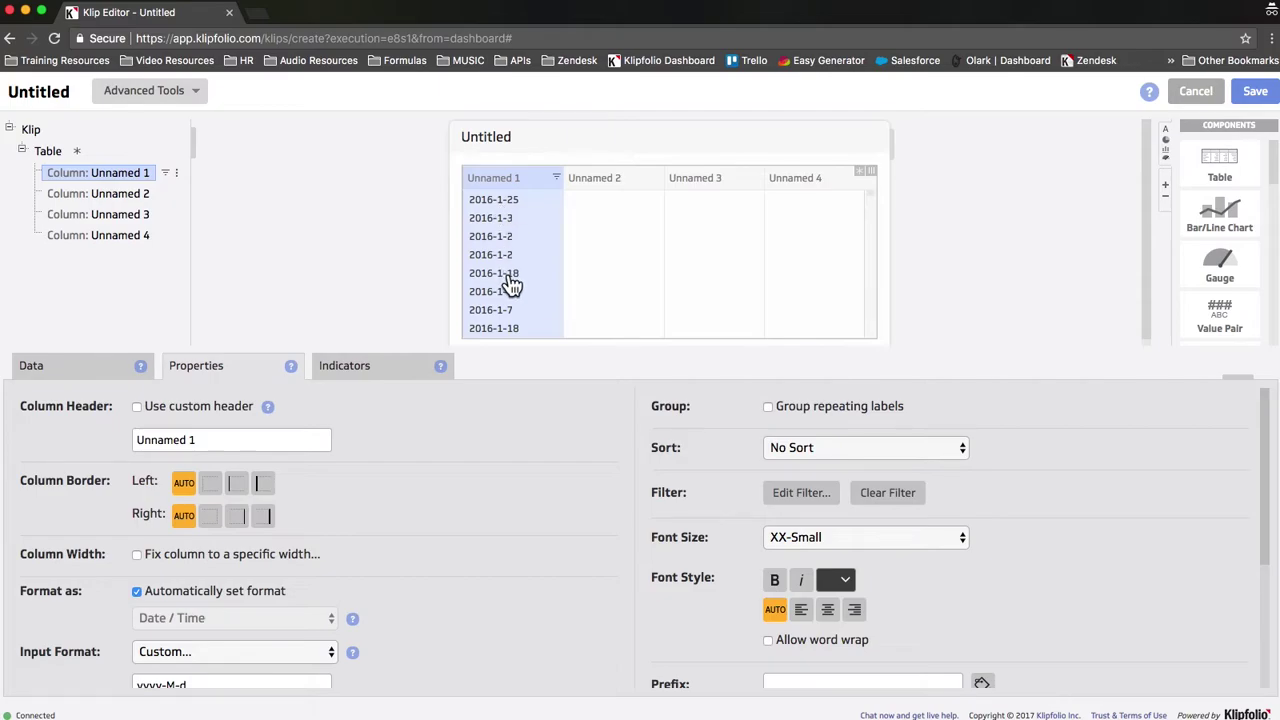
Sort the first table column Oldest to Newest and change its header to Date
click(800, 448)
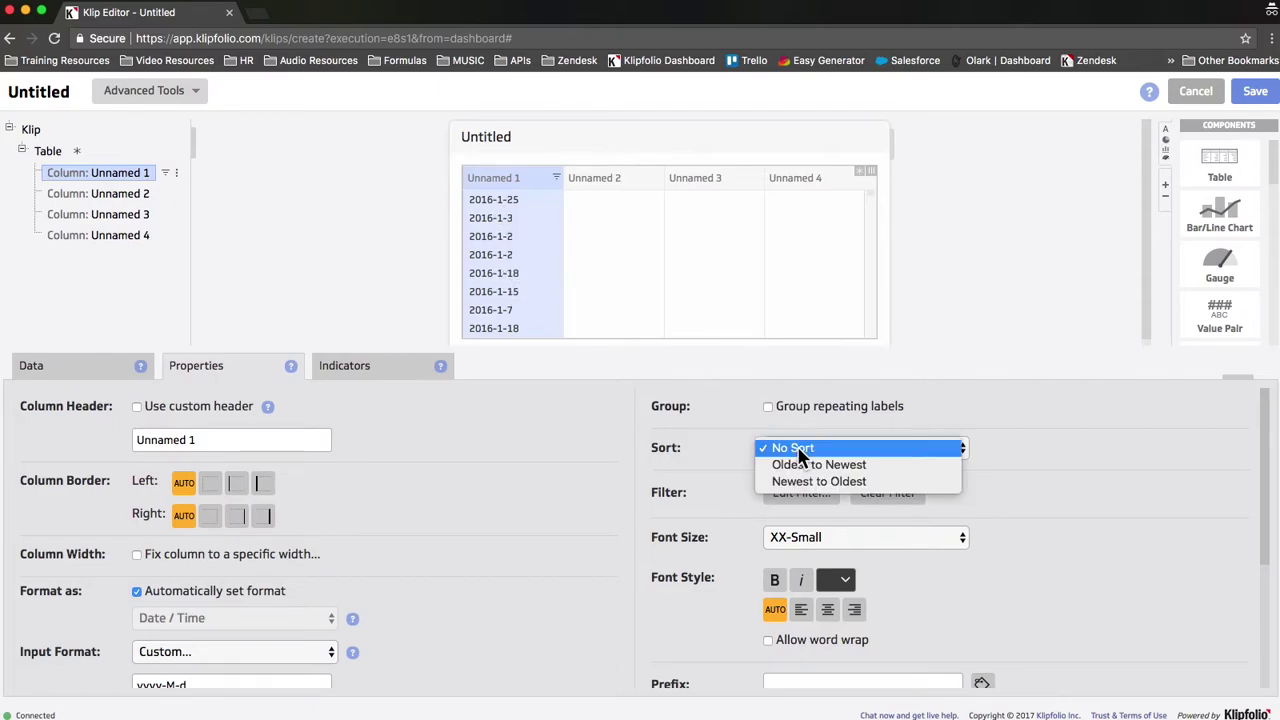
click(800, 466)
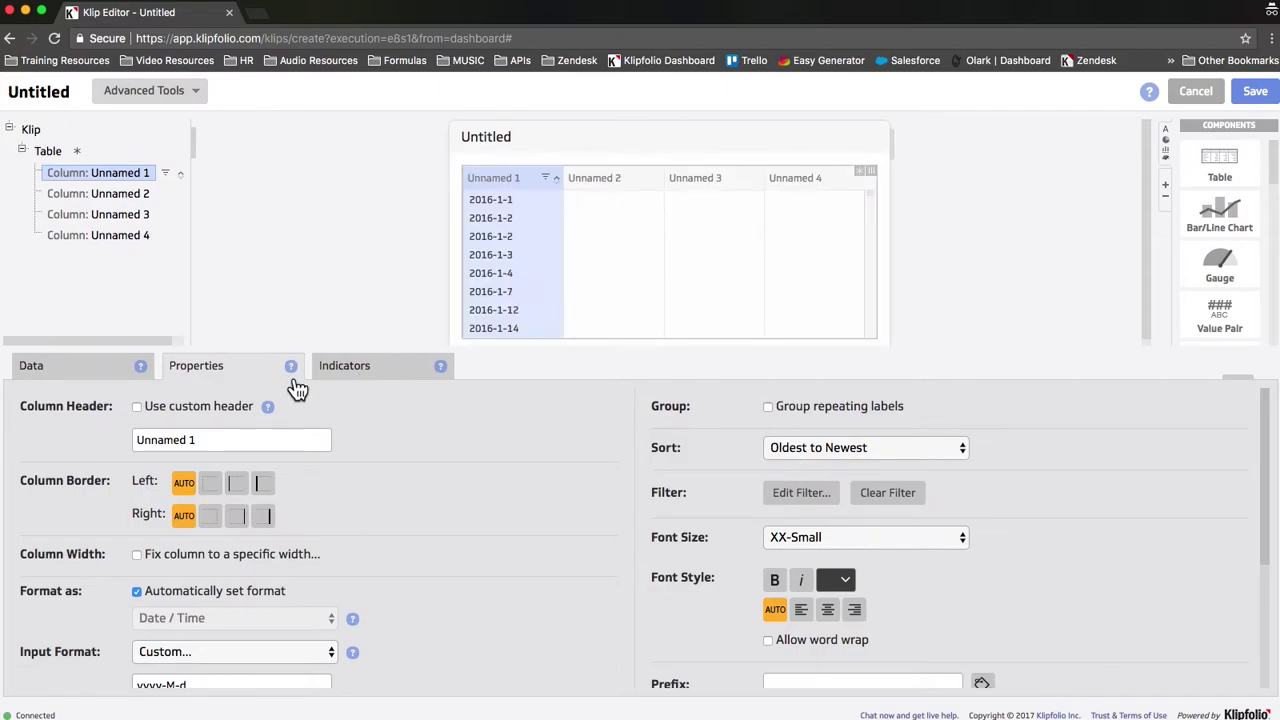
drag(255, 438, 25, 430)
text(Date)
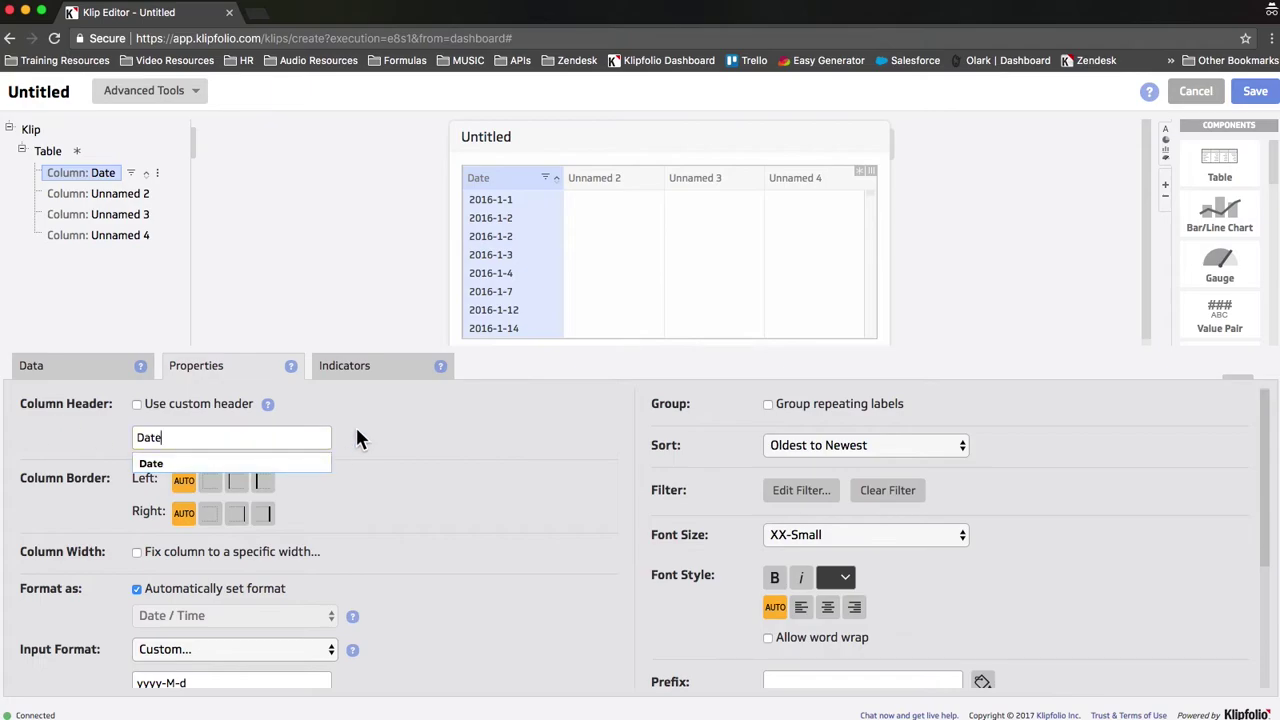
Change the Date column's custom input format to yyyy-MM-dd
scroll(358, 425, down, 1)
scroll(358, 423, down, 5)
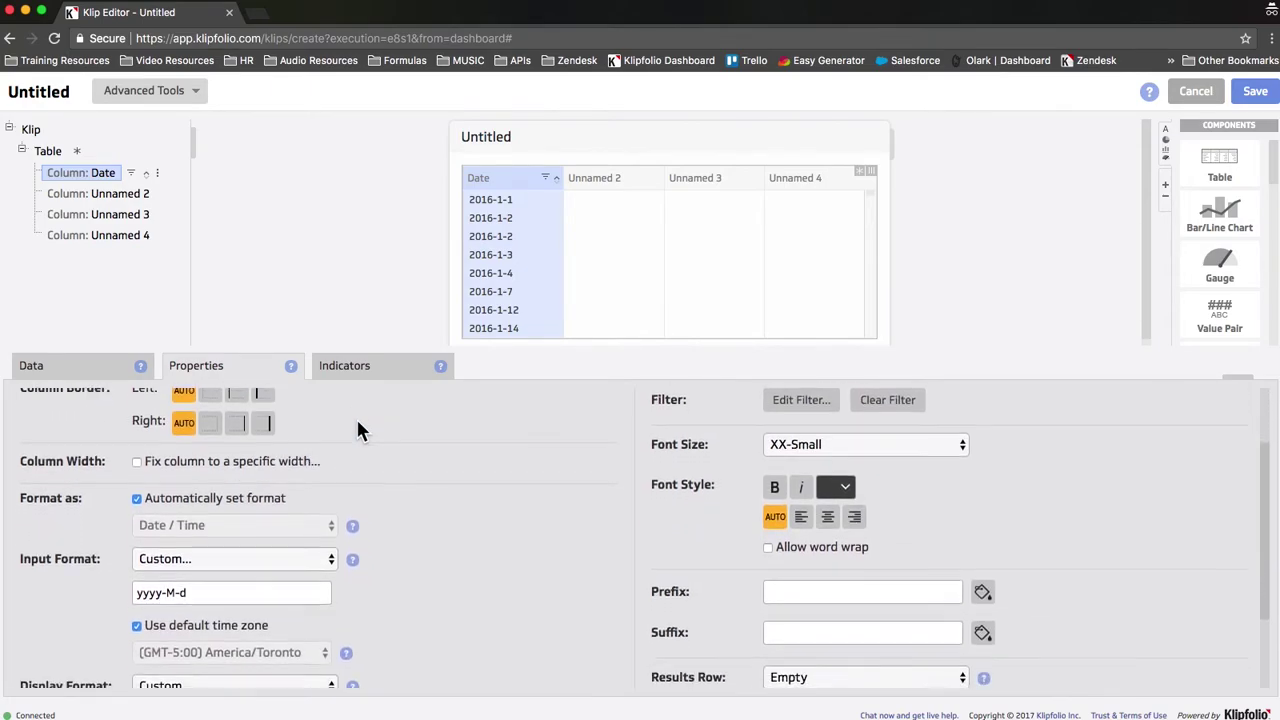
scroll(356, 417, down, 3)
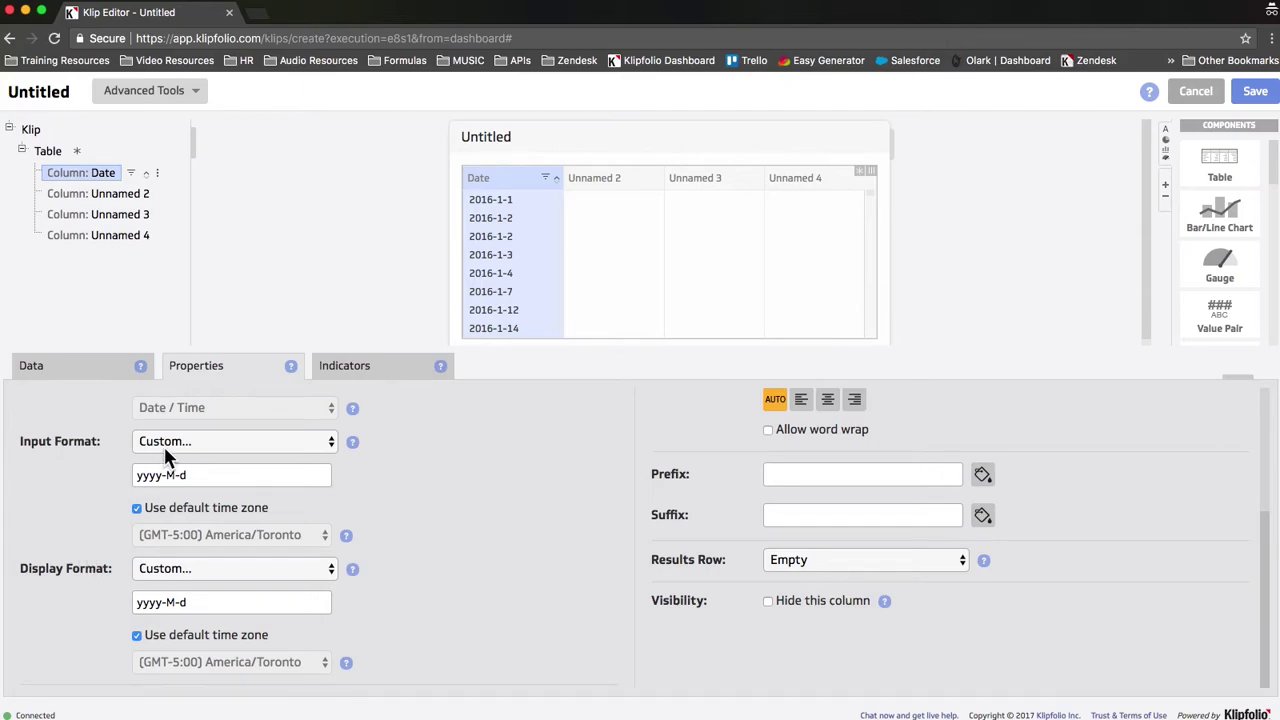
click(175, 478)
text(M)
scroll(216, 480, up, 2)
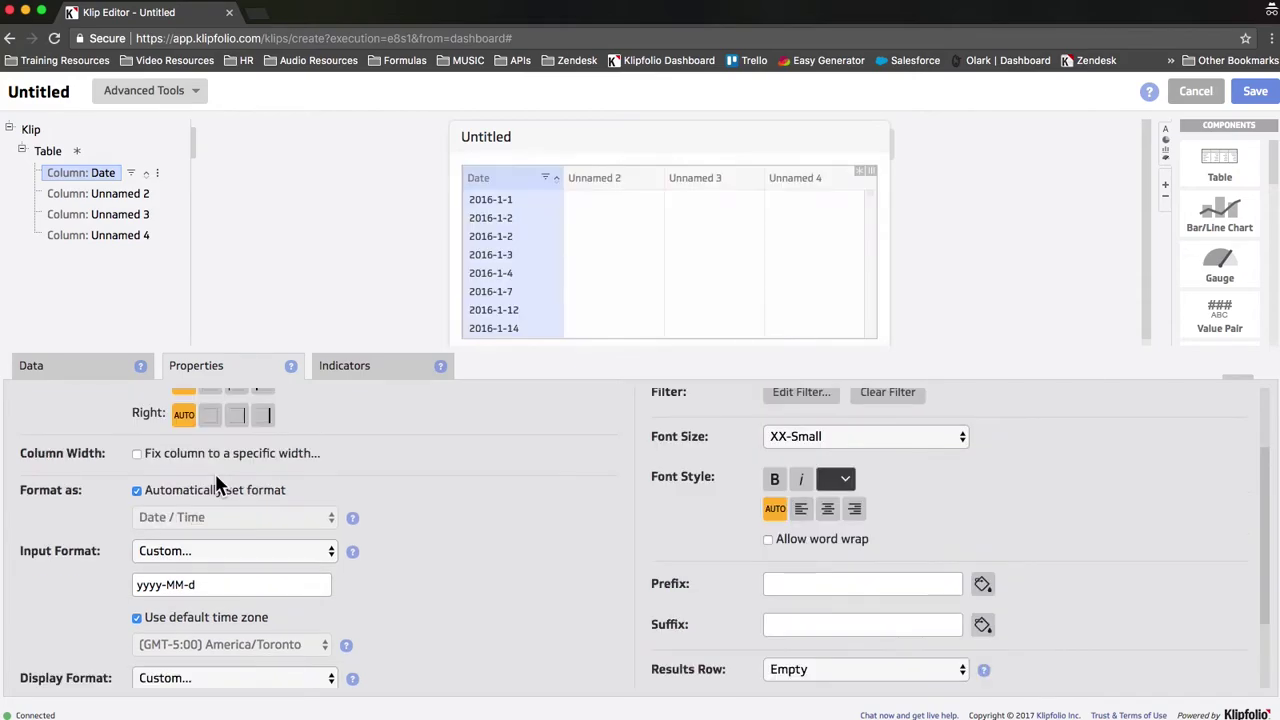
scroll(216, 480, down, 2)
text(d)
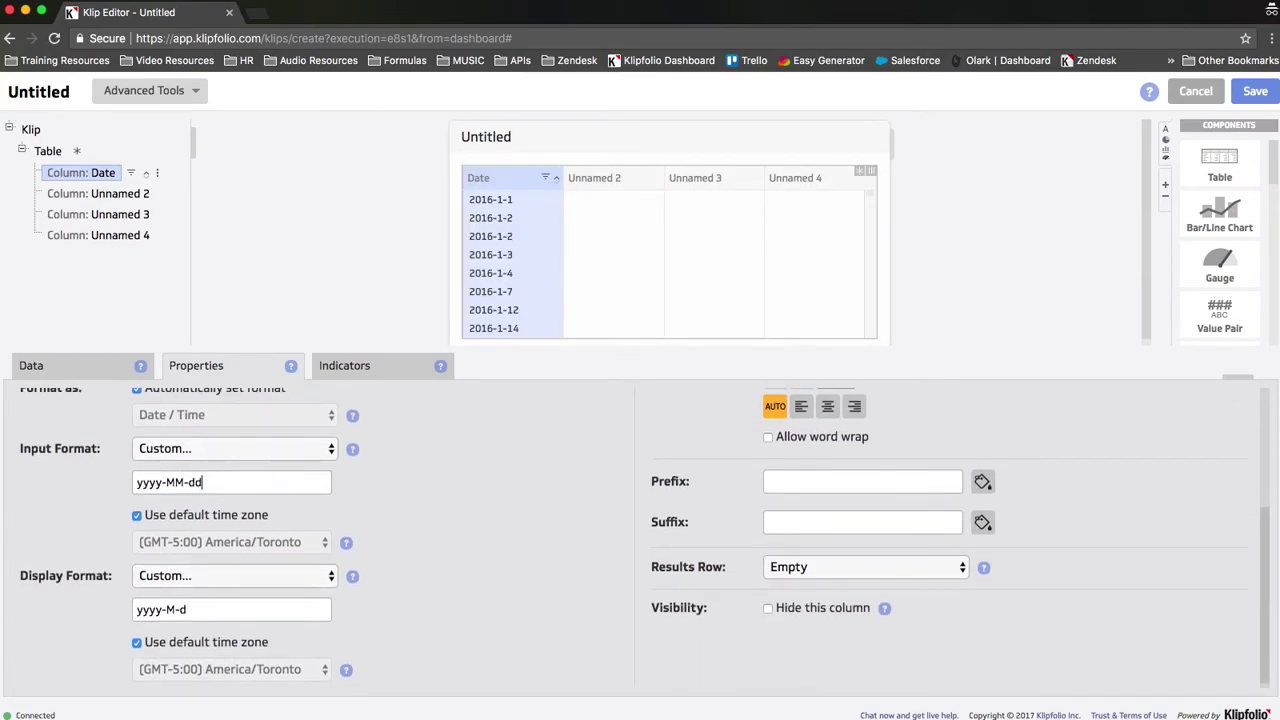
Set the Date column's display format to the Aug 05, 2016 style
scroll(425, 531, up, 2)
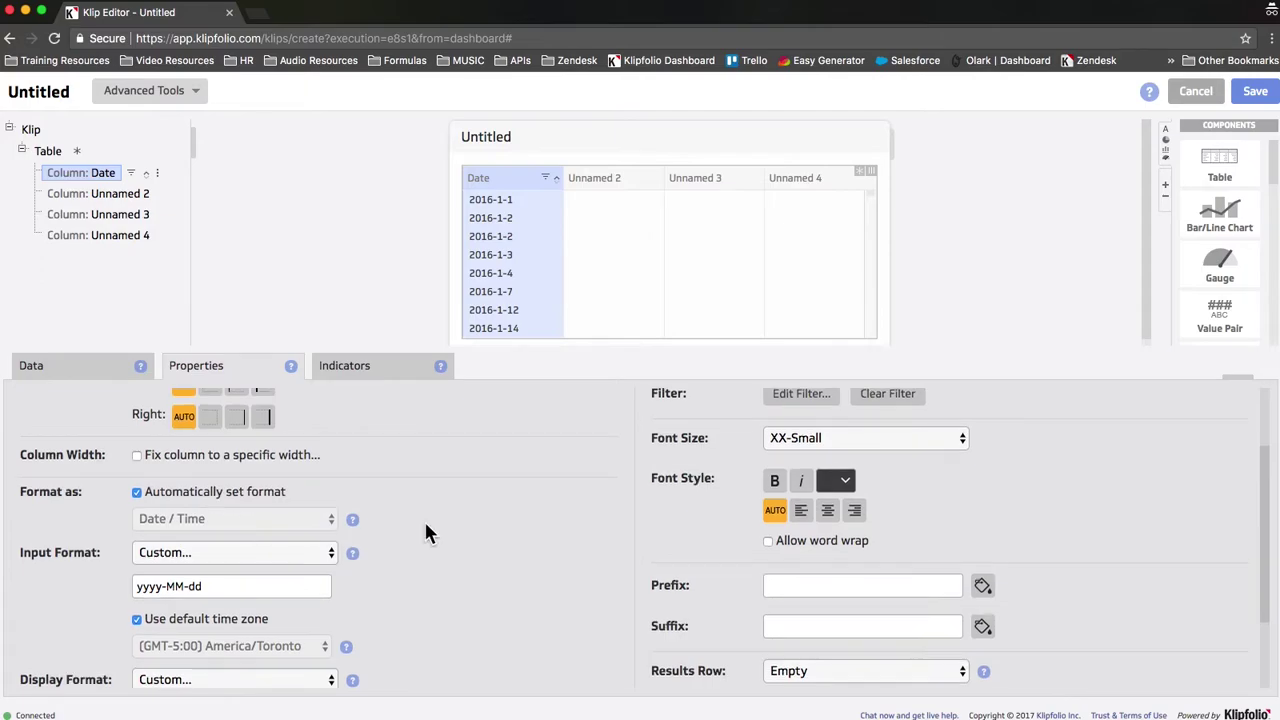
scroll(425, 533, down, 1)
scroll(425, 533, down, 2)
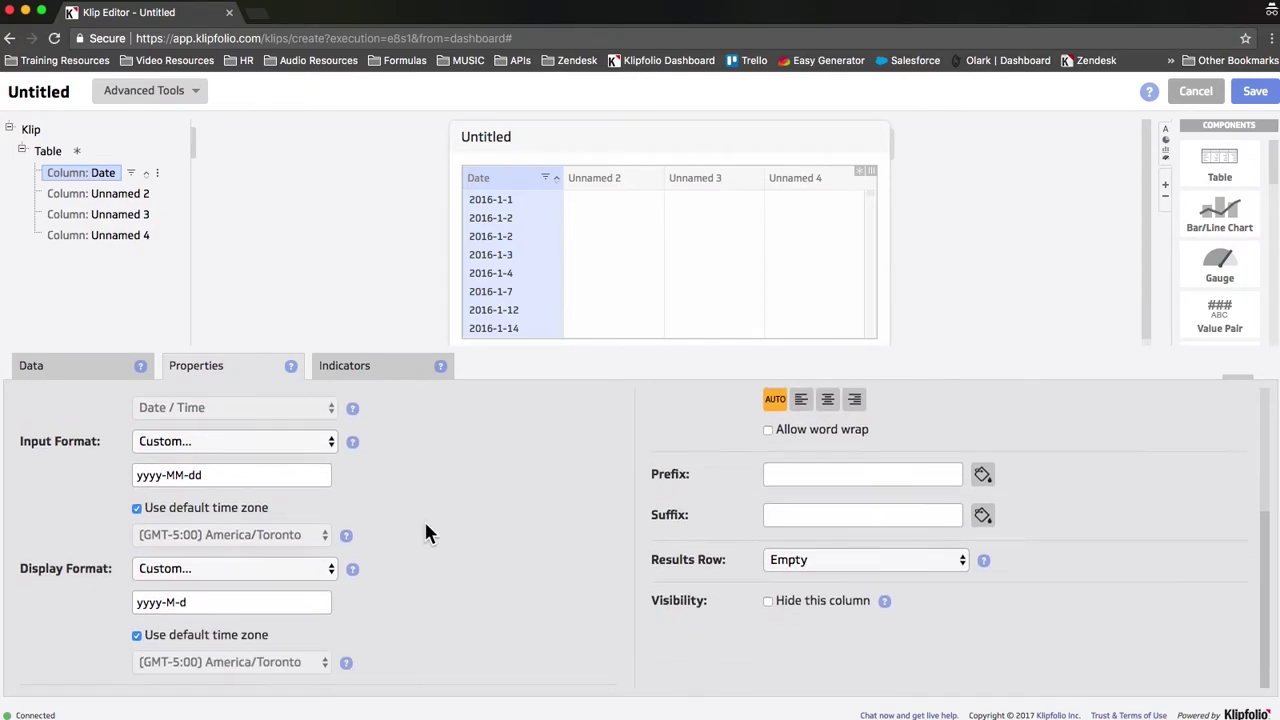
click(217, 568)
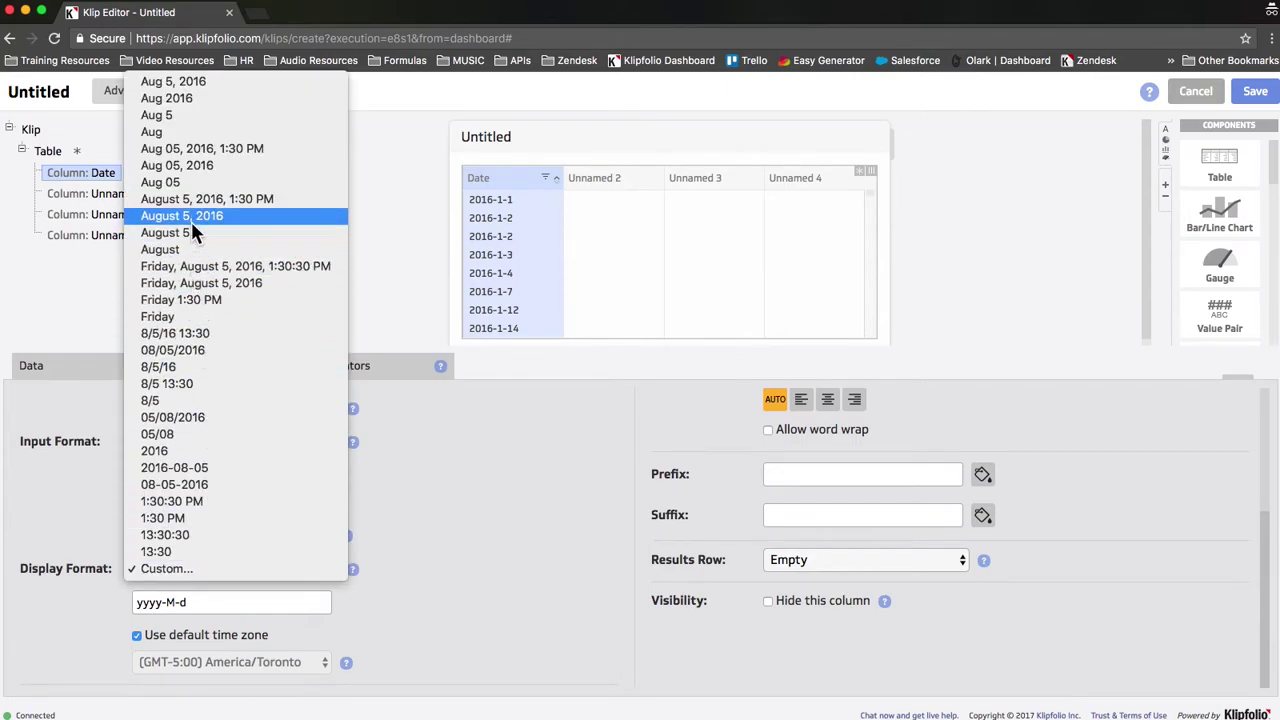
click(192, 166)
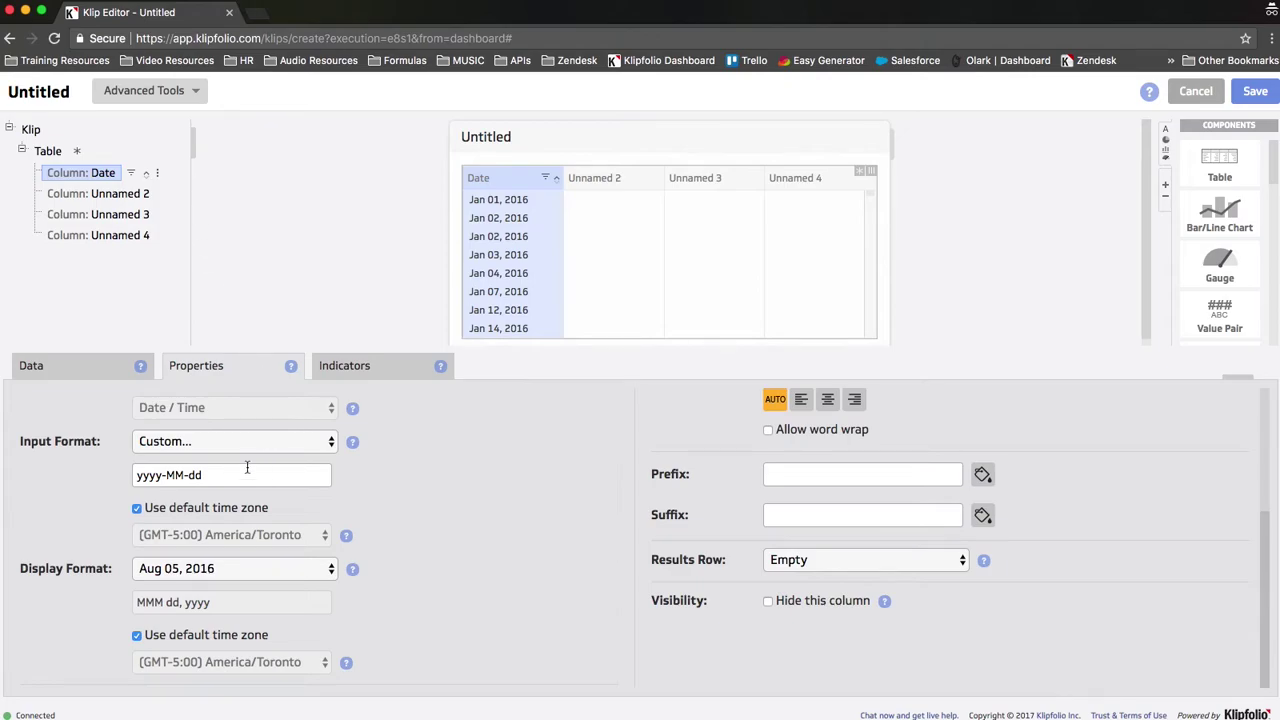
Review the time zones selectable for the Date column's input format, keeping the default time zone in use
click(137, 507)
click(217, 533)
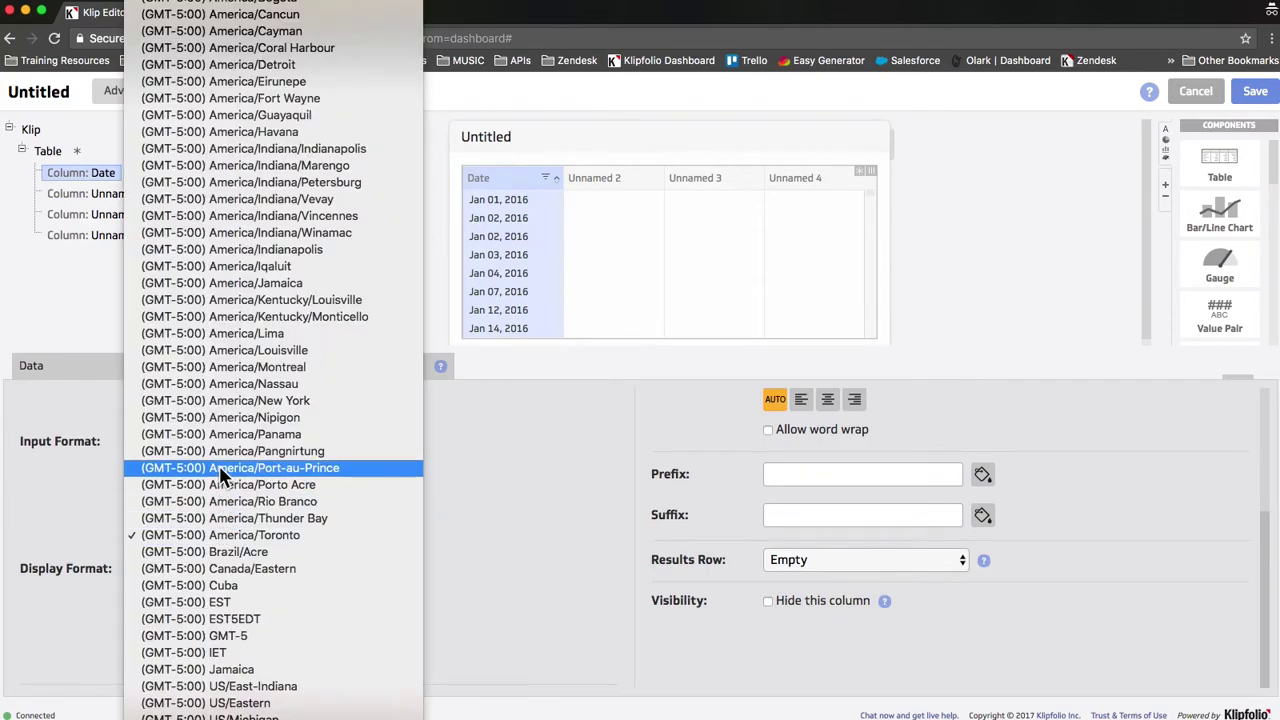
scroll(252, 30, up, 5)
scroll(252, 30, up, 10)
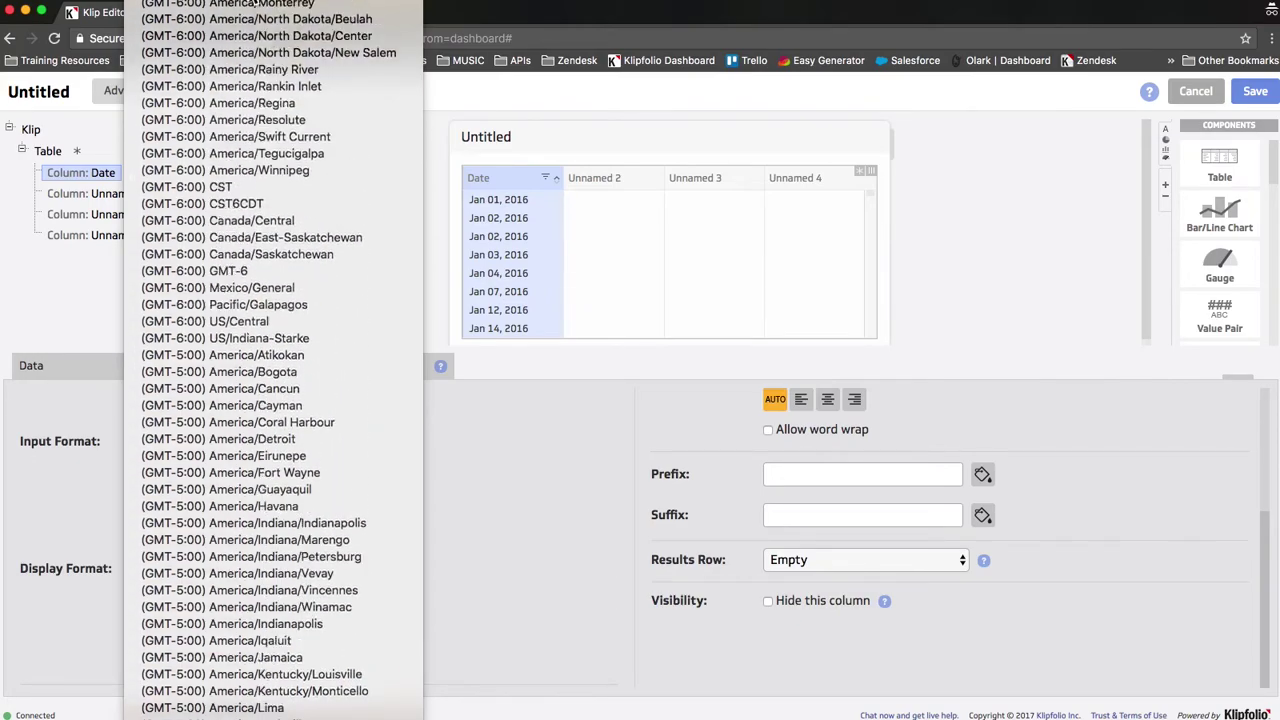
scroll(252, 2, up, 10)
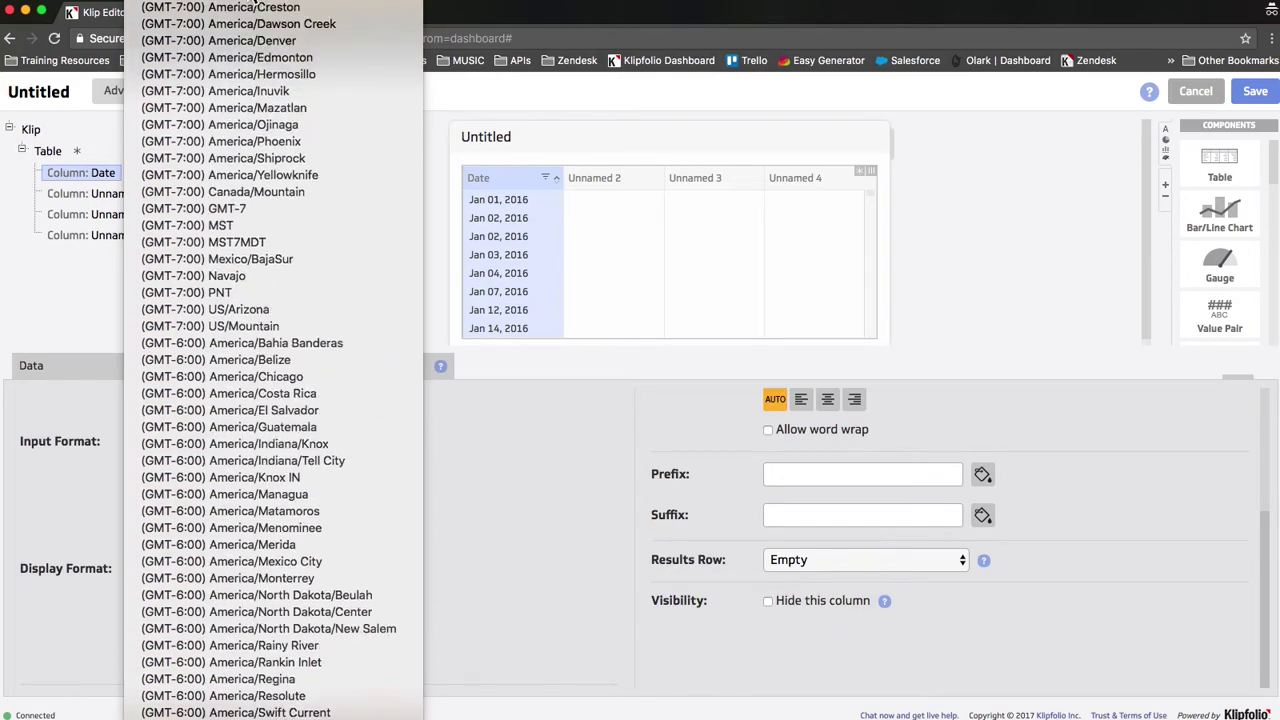
scroll(253, 3, up, 5)
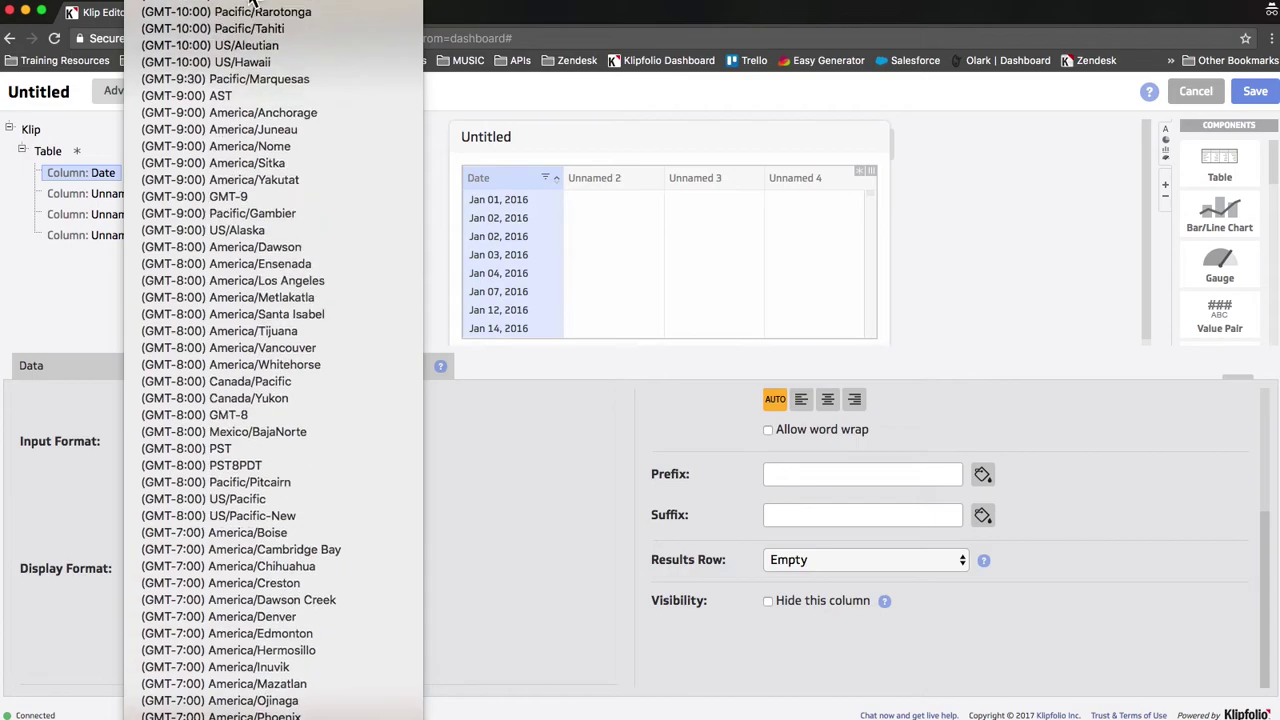
click(539, 535)
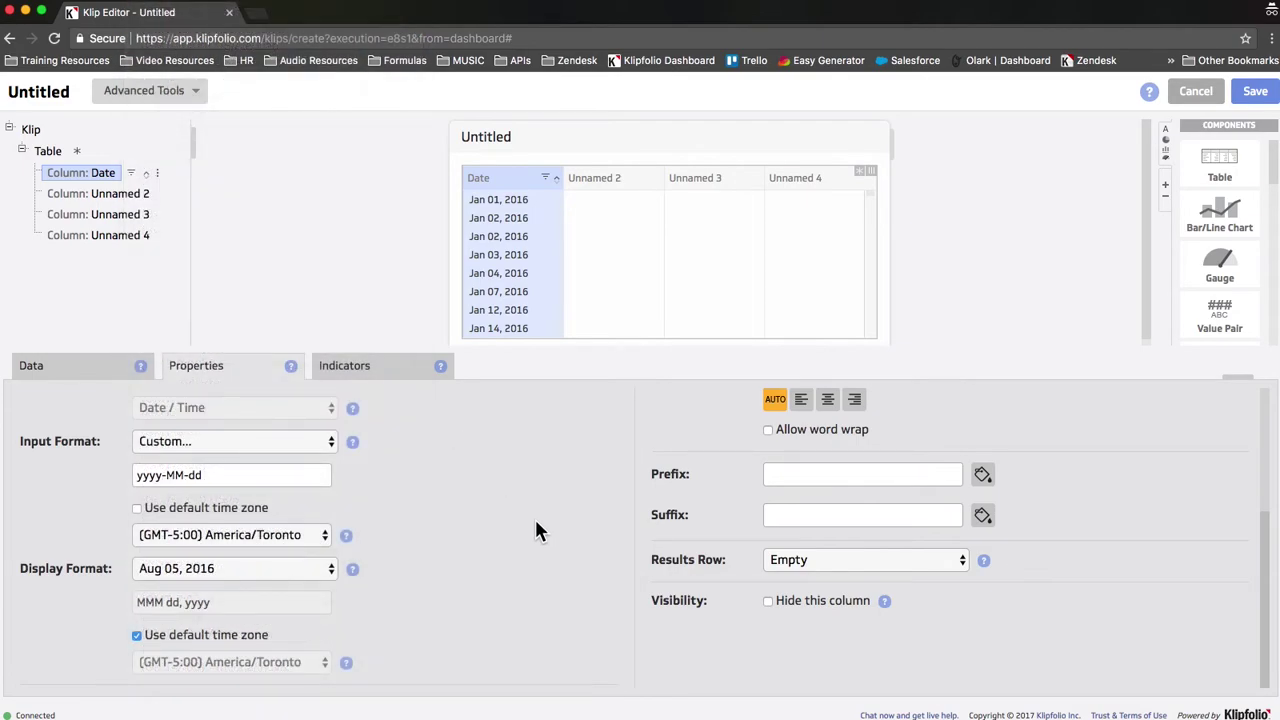
click(138, 508)
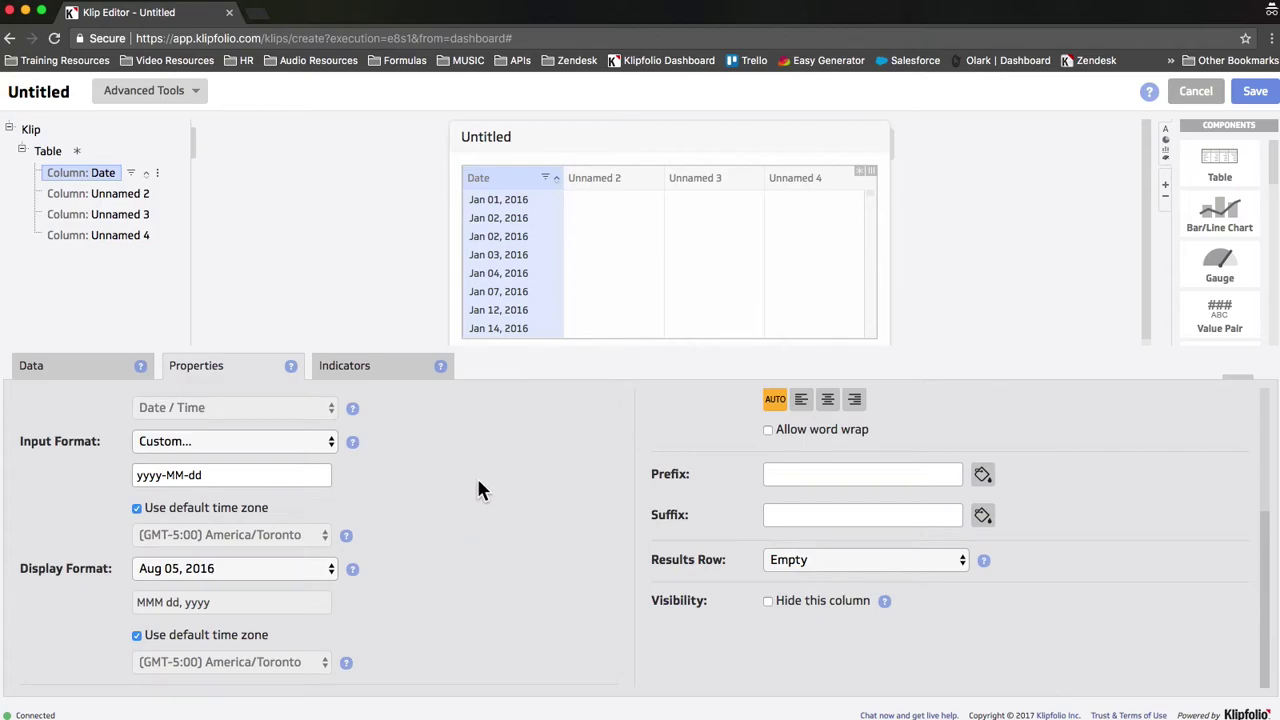
Fill the table's second column with the Revenue data from source column S
click(605, 189)
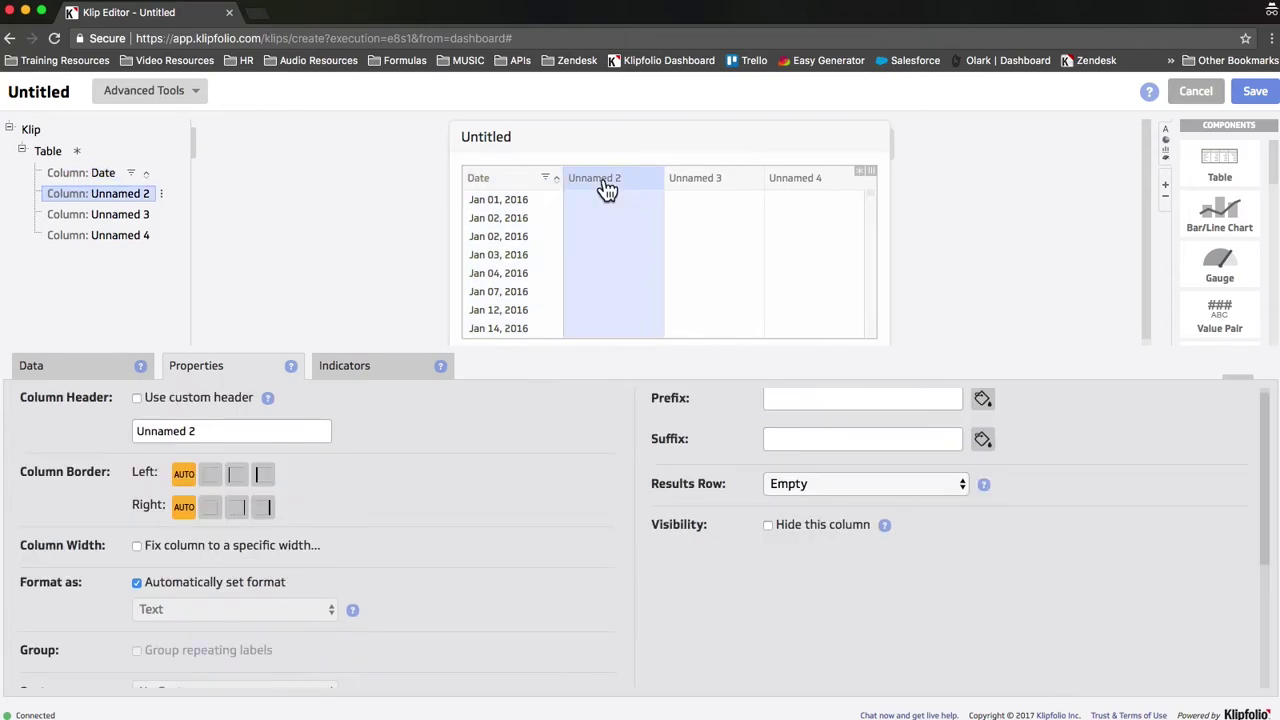
click(97, 370)
scroll(434, 518, right, 5)
scroll(445, 518, right, 5)
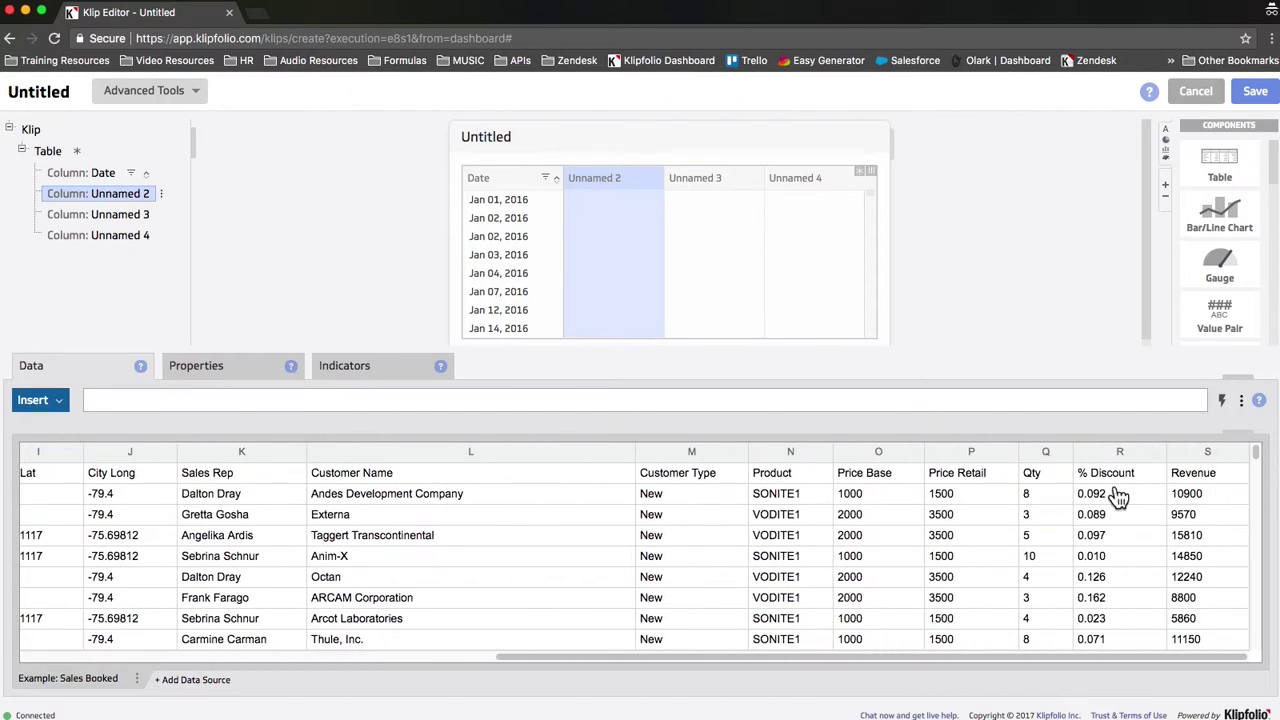
click(1207, 453)
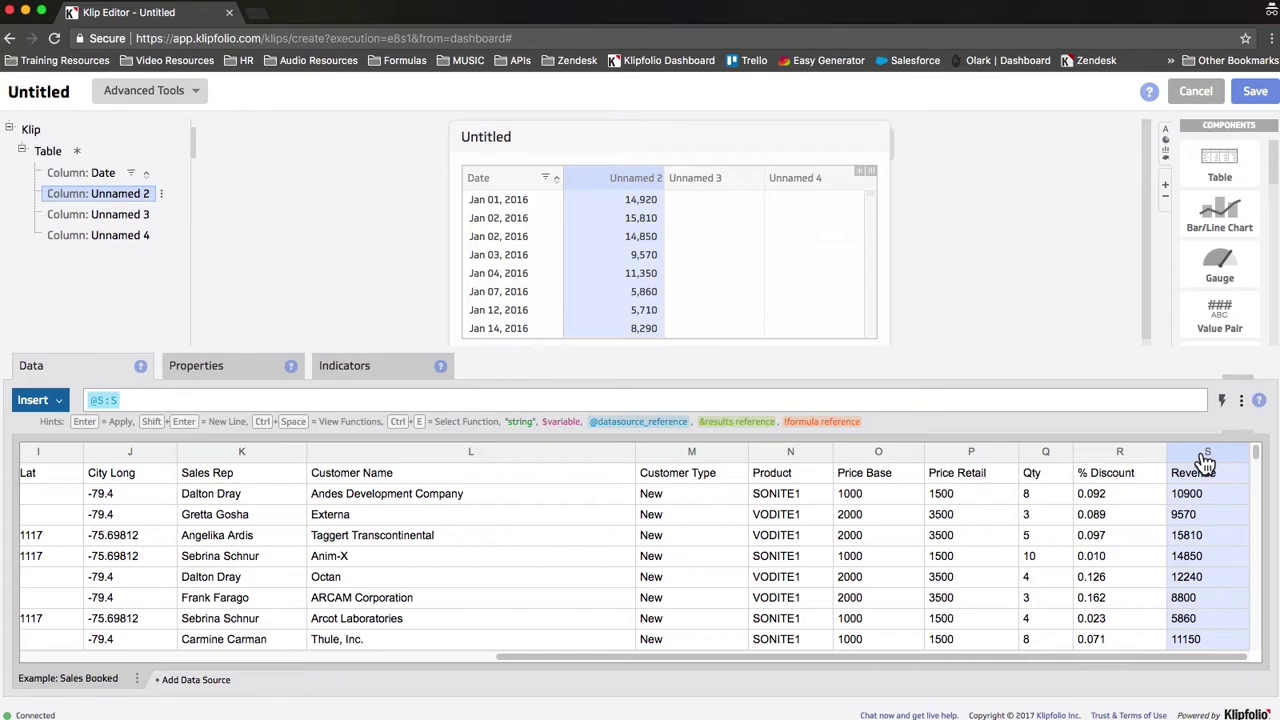
Change the second column's header to Revenue
click(243, 380)
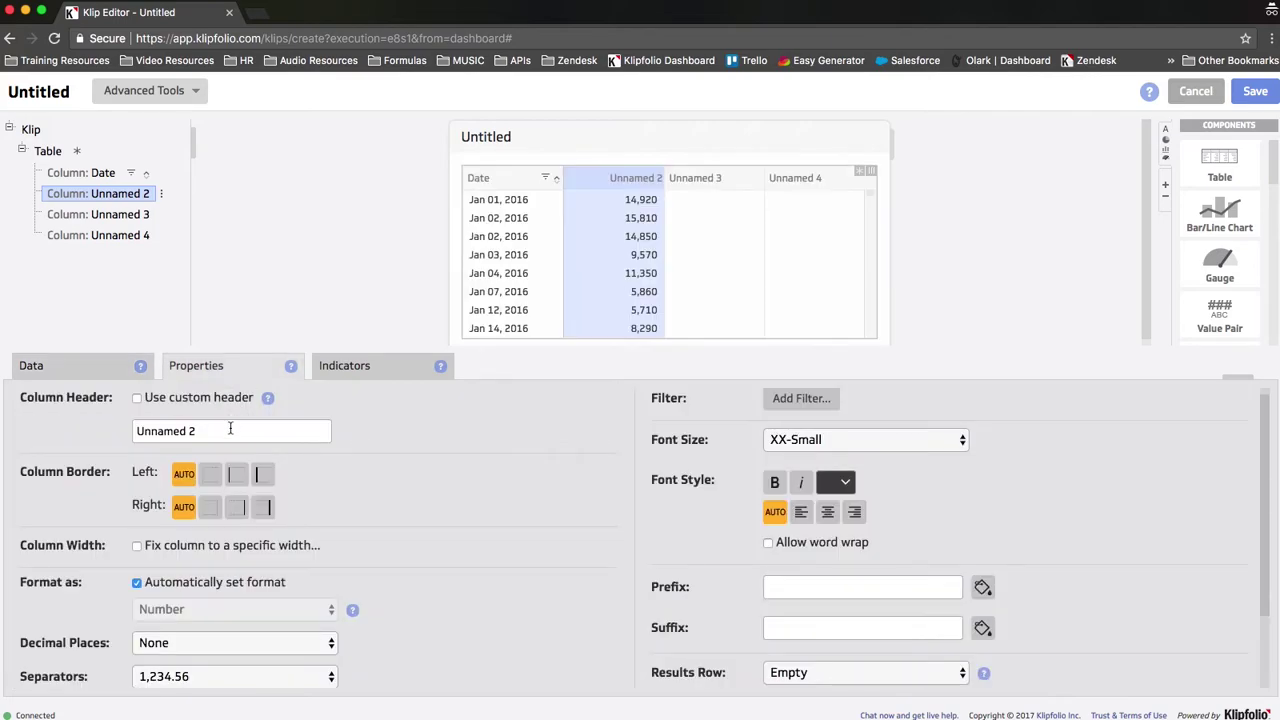
triple_click(230, 430)
text(Revenue)
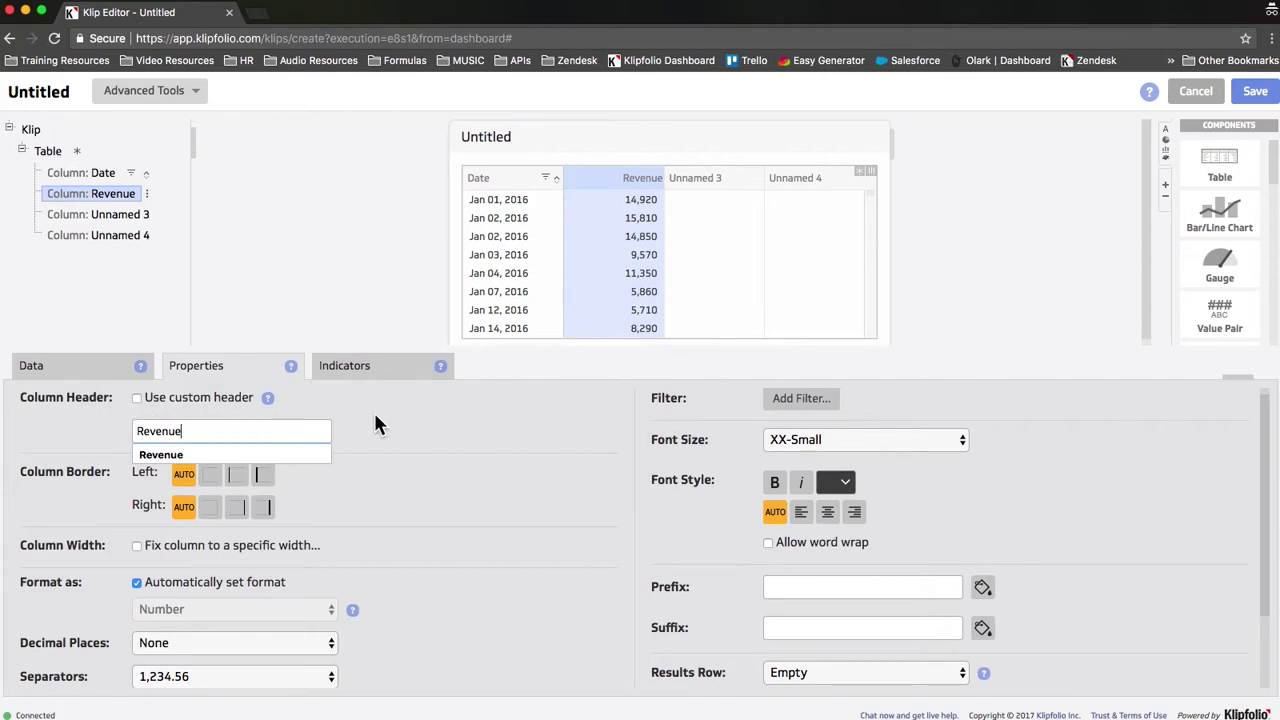
click(405, 420)
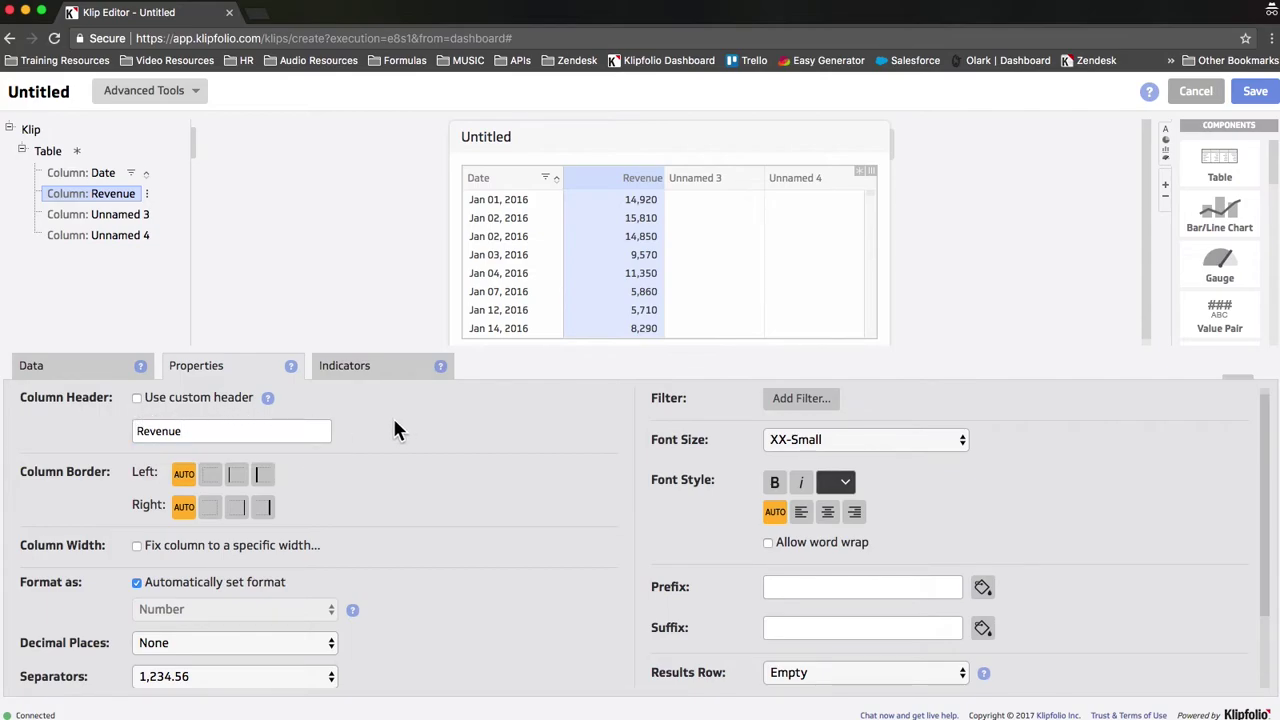
Turn off automatic formatting for the Revenue column and format it as Currency
scroll(394, 429, down, 2)
click(137, 485)
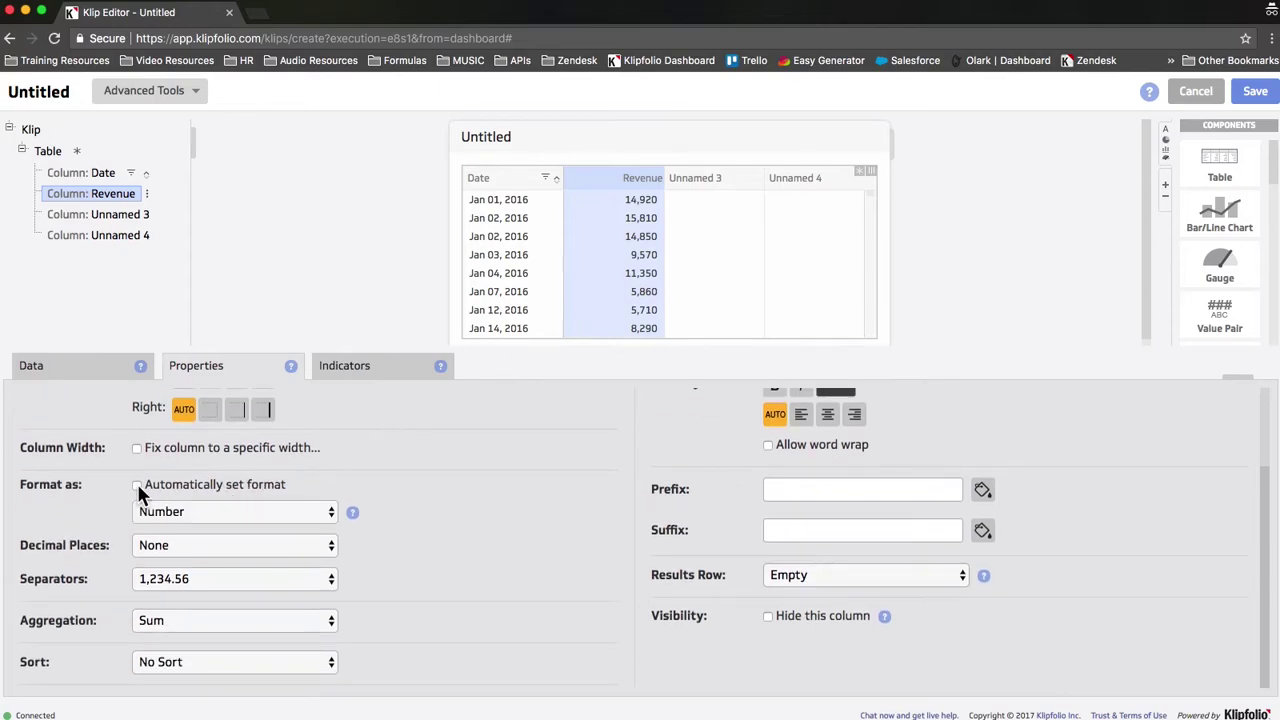
click(178, 511)
click(183, 528)
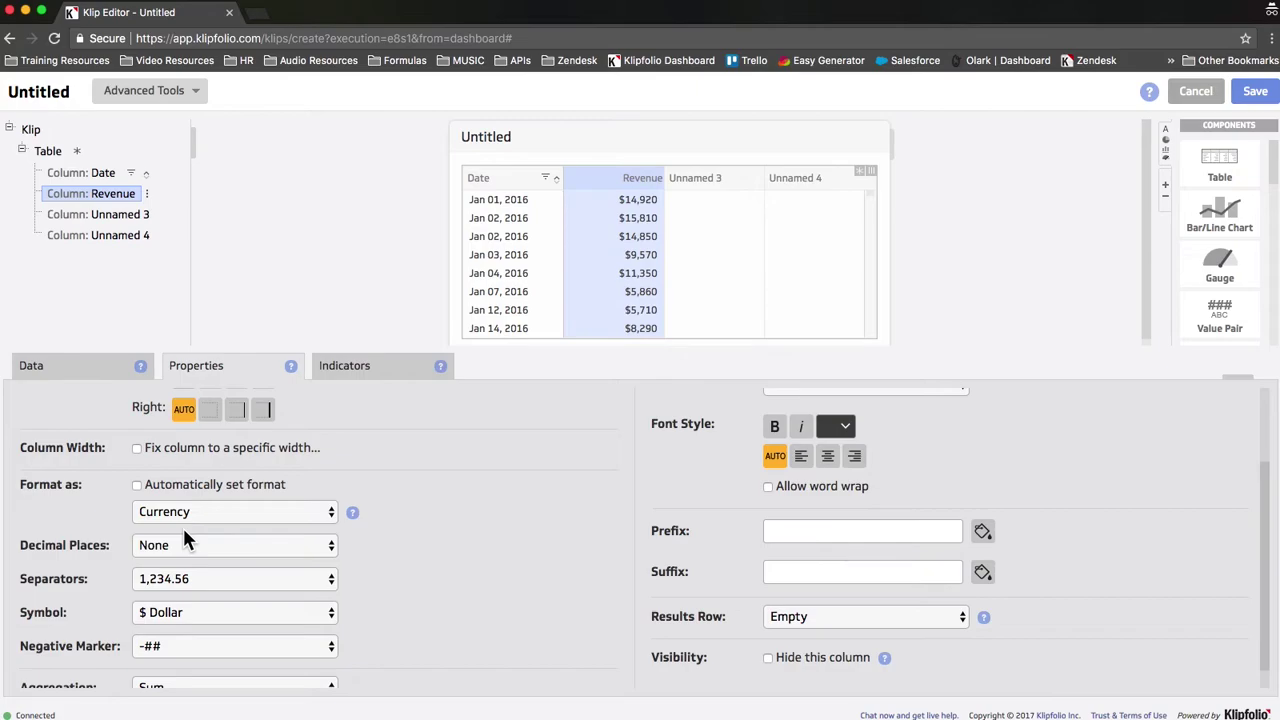
Set the Revenue column's results row to Sum
scroll(462, 503, down, 1)
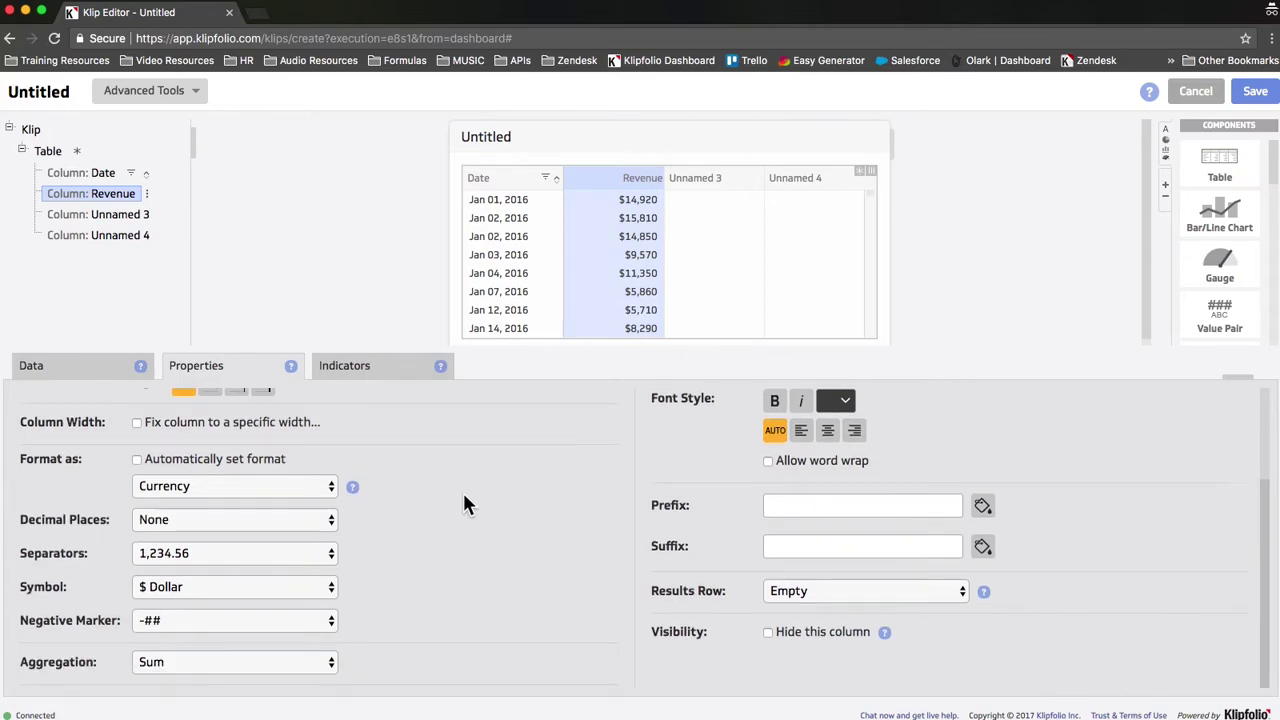
click(802, 588)
click(805, 609)
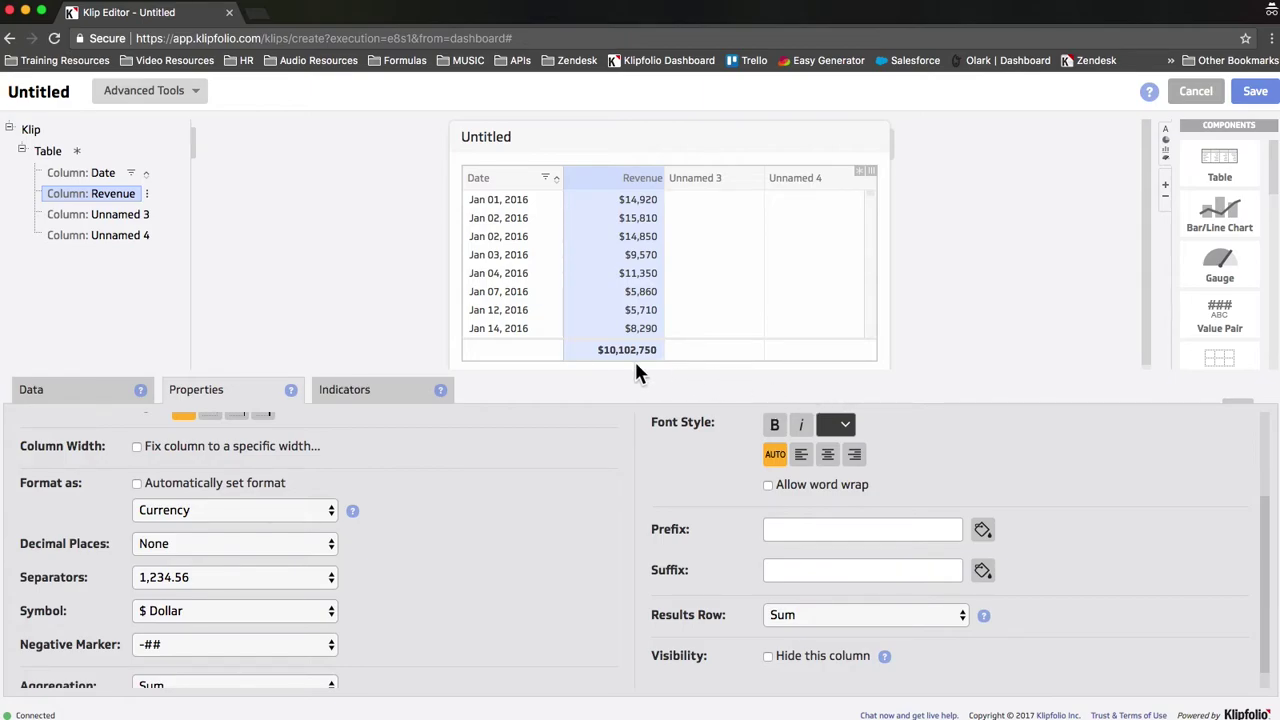
Delete the unused Unnamed 3 and Unnamed 4 columns from the table
click(727, 185)
right_click(725, 183)
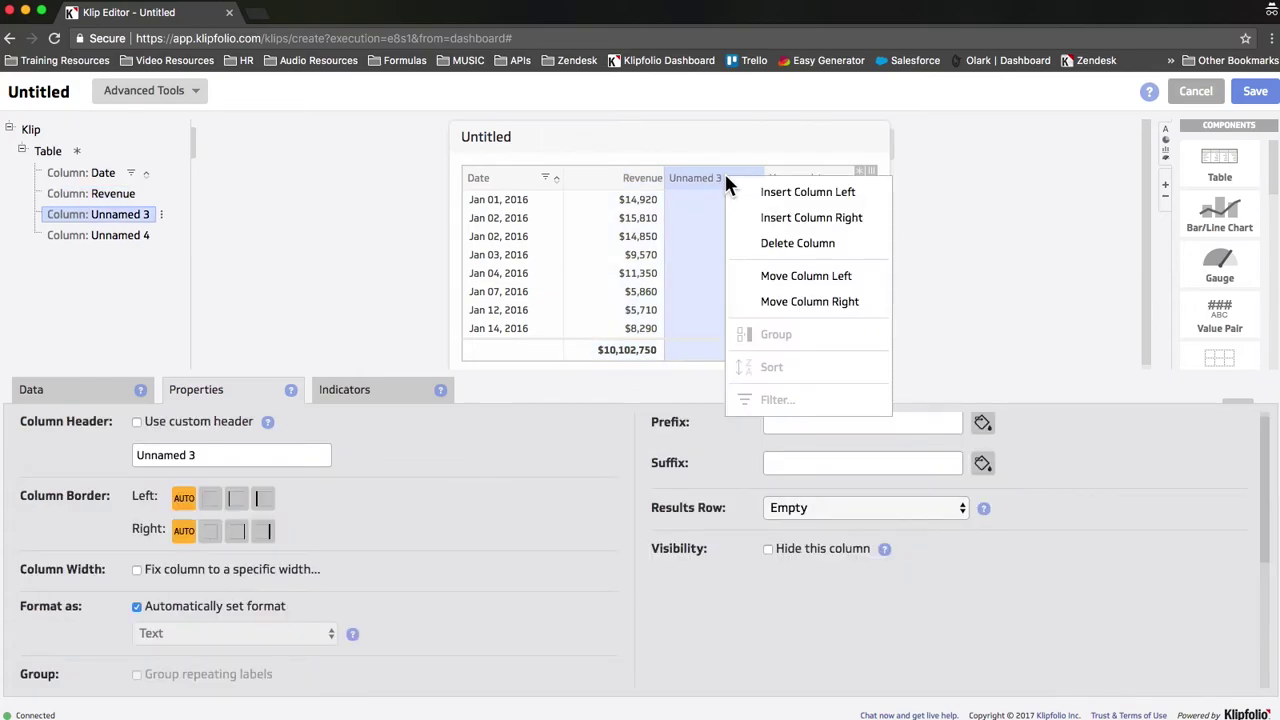
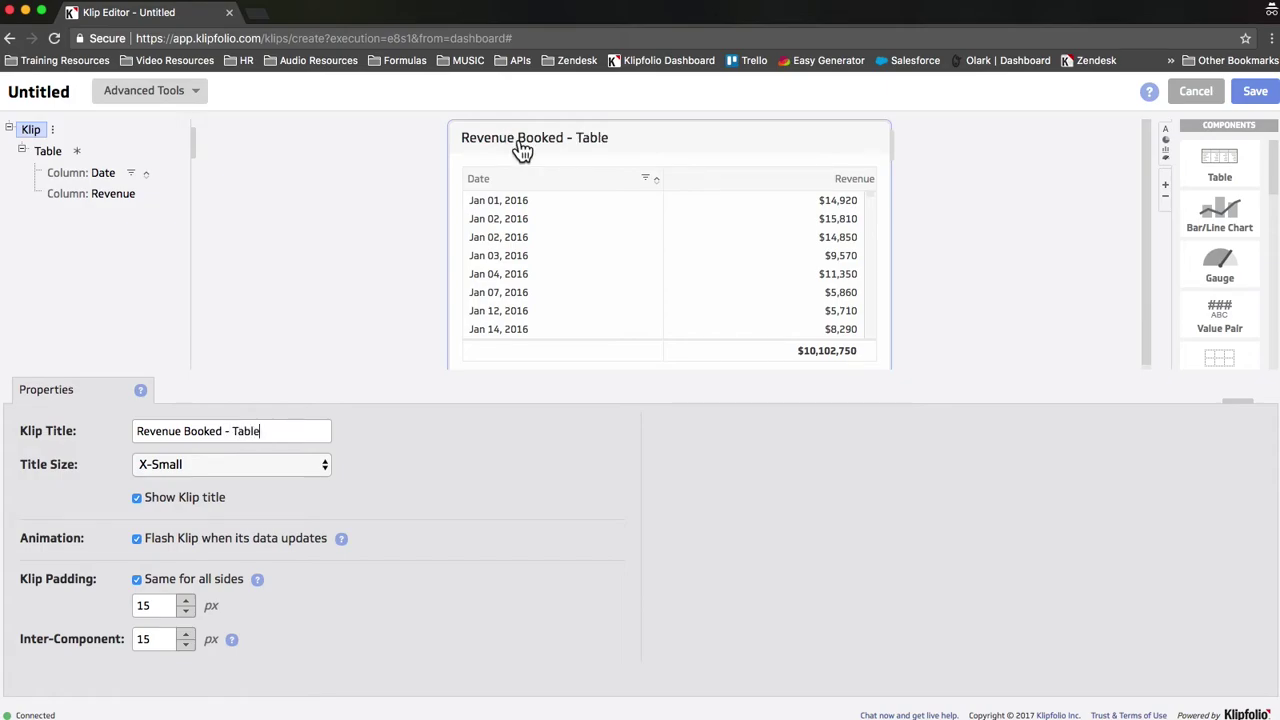
Start a condition filter on the Date column that keeps dates on or after Dec 01, 2017
click(530, 191)
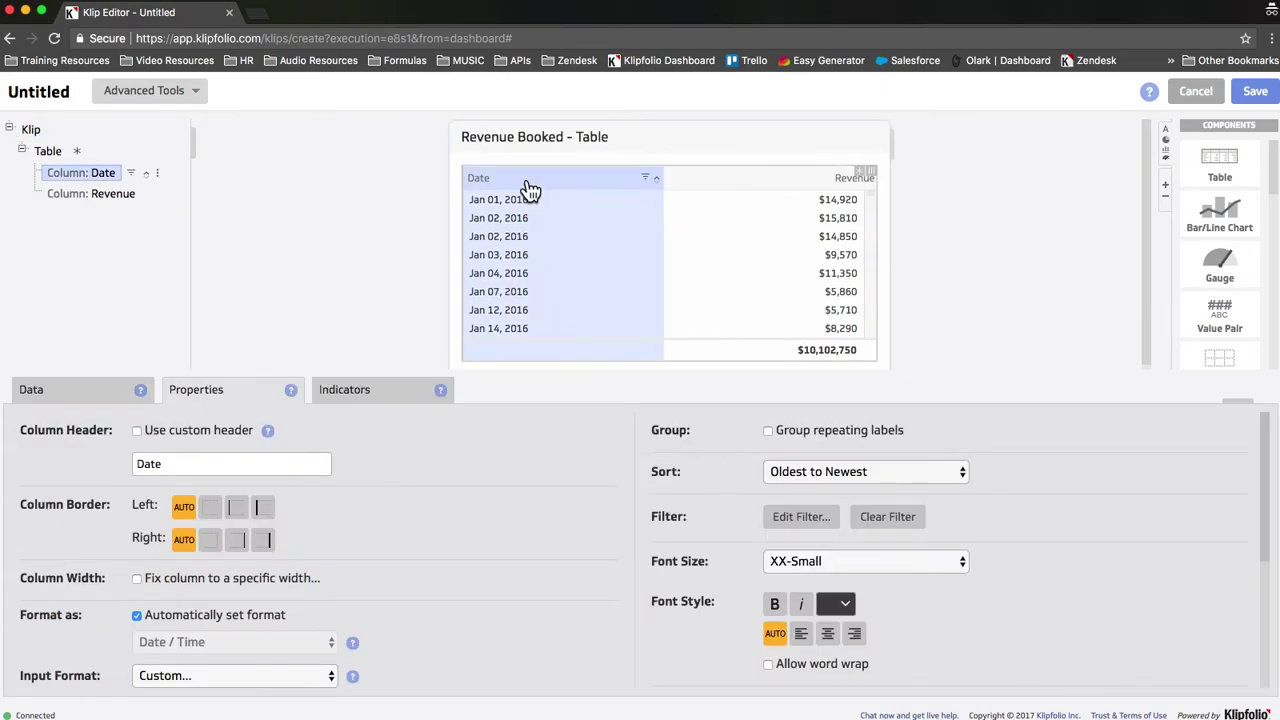
scroll(536, 240, down, 5)
scroll(536, 241, down, 20)
scroll(536, 242, down, 20)
scroll(536, 242, down, 10)
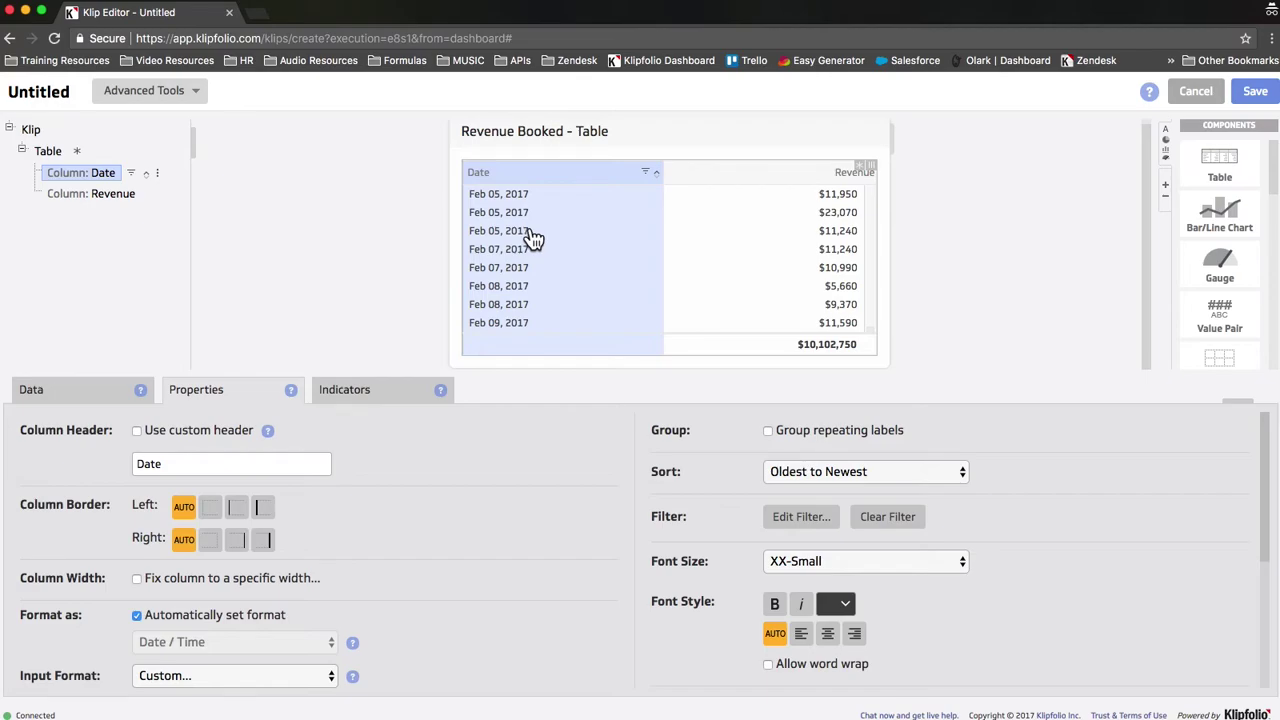
click(798, 516)
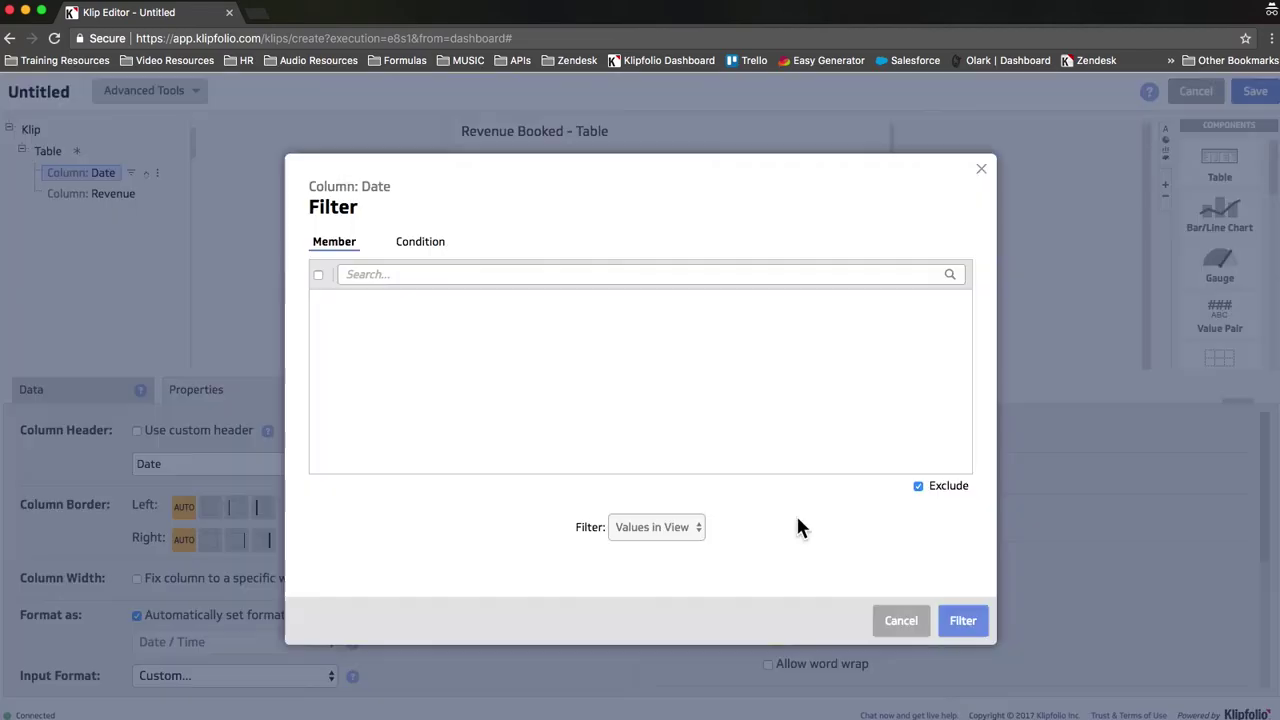
click(424, 246)
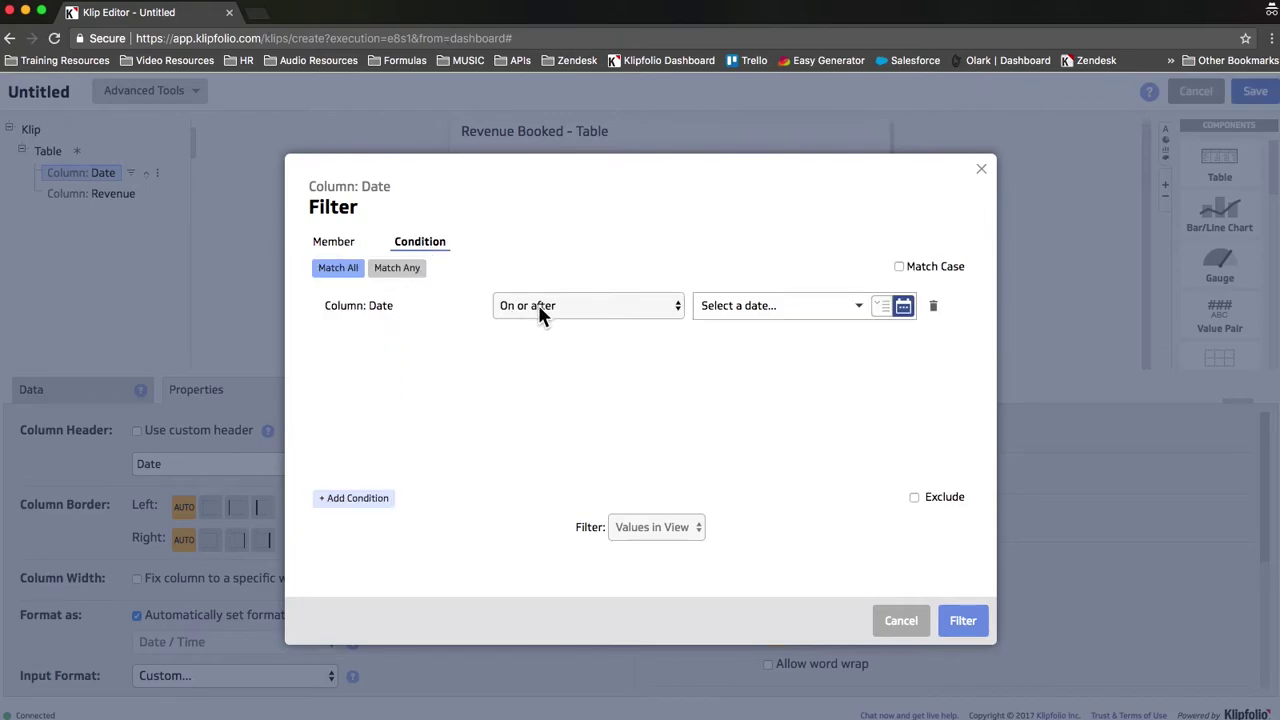
click(727, 310)
click(893, 413)
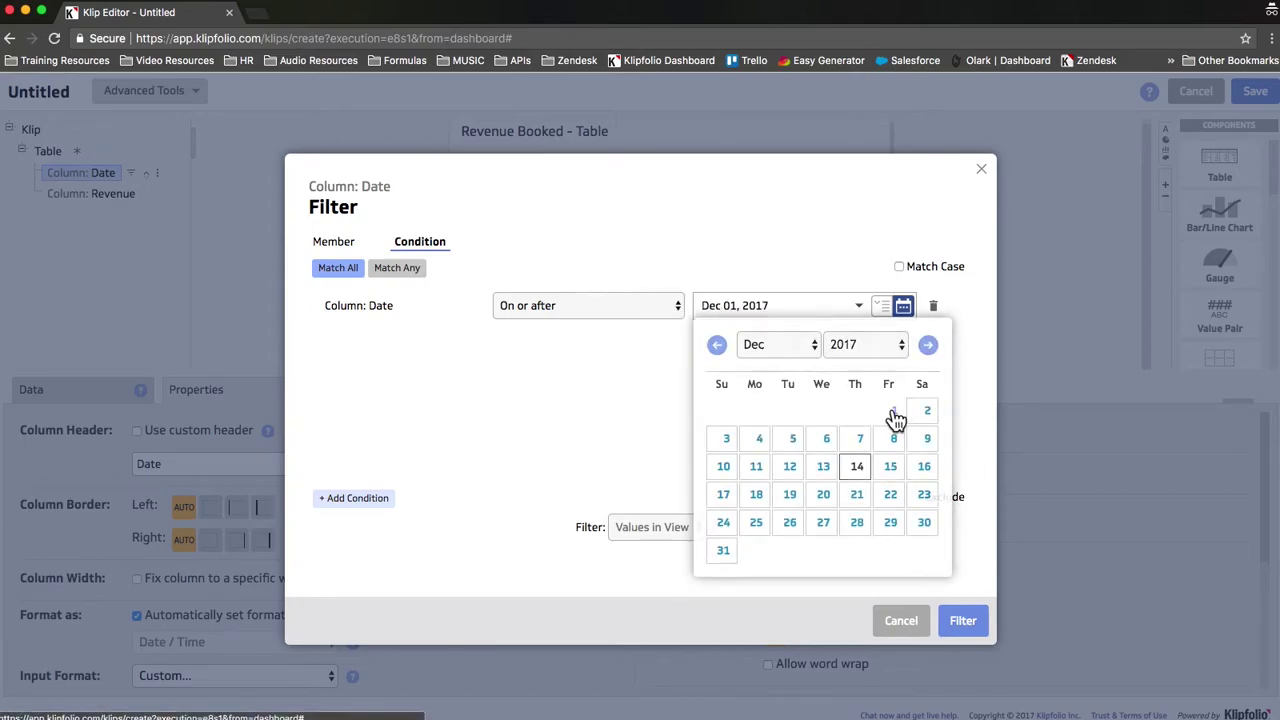
Add a second condition keeping dates on or before Dec 31, 2017, and apply the filter to the Date column
click(371, 497)
click(536, 362)
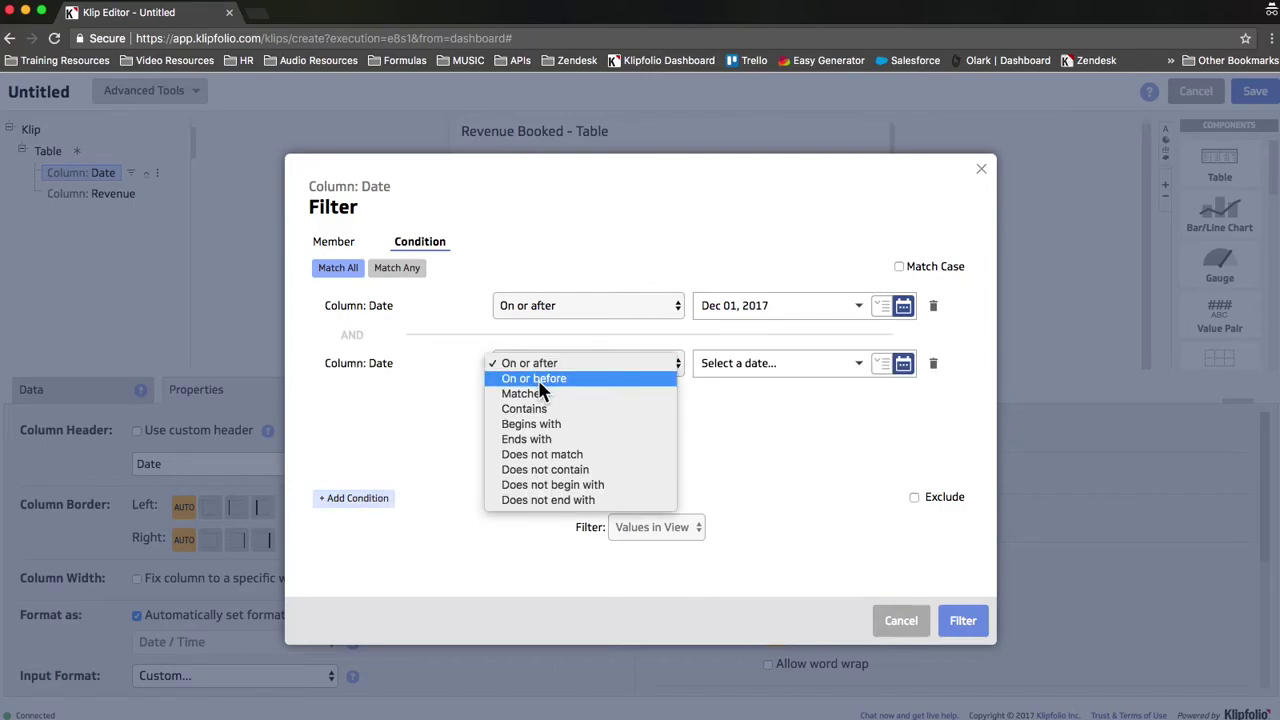
click(538, 381)
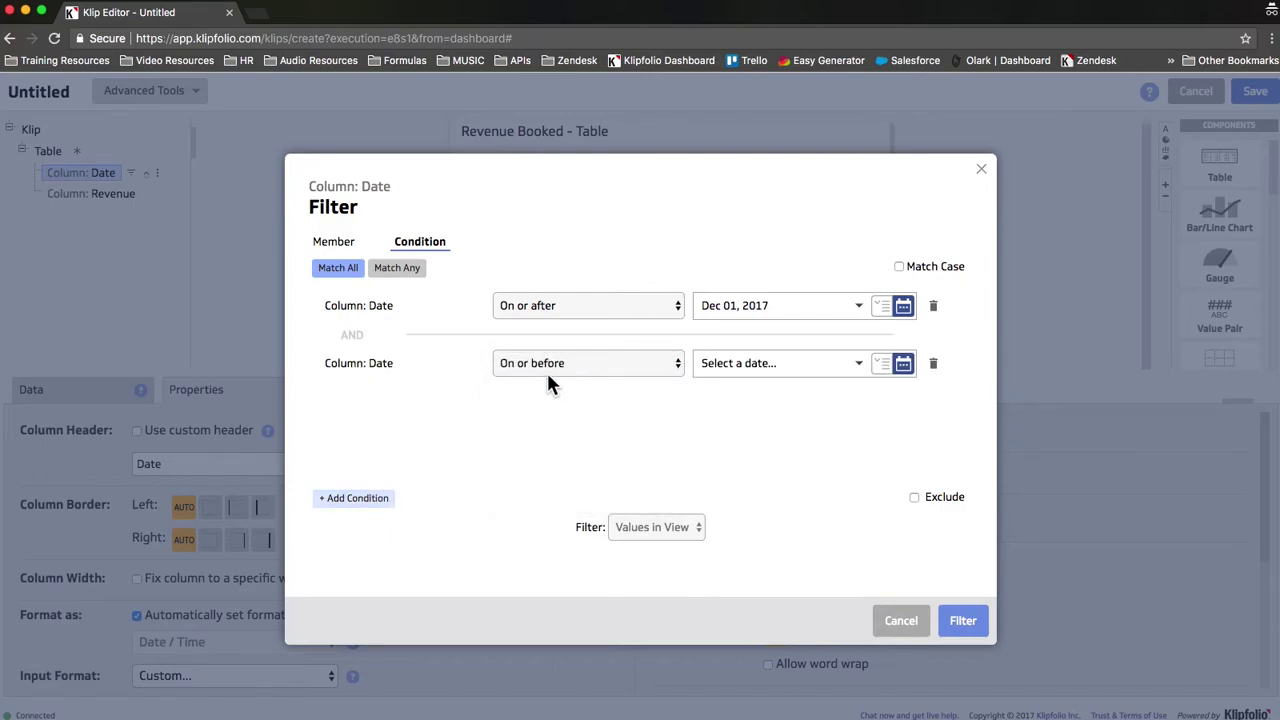
click(735, 367)
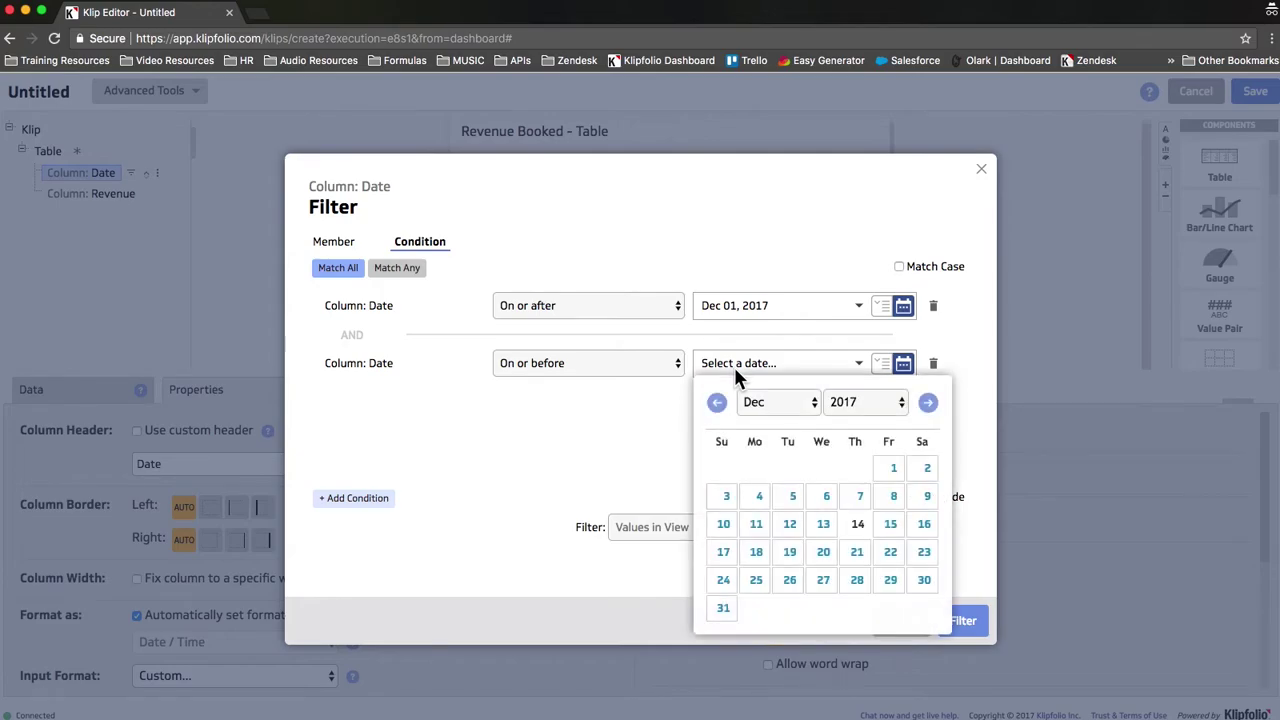
click(724, 609)
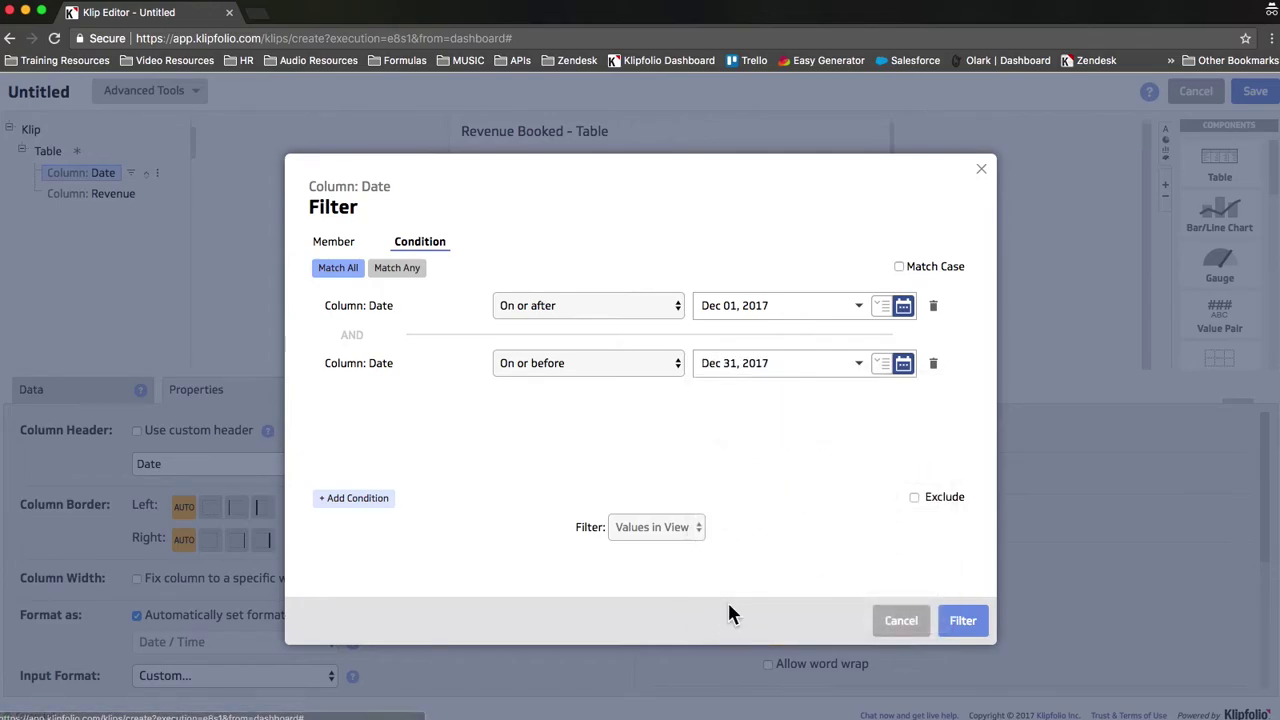
click(970, 622)
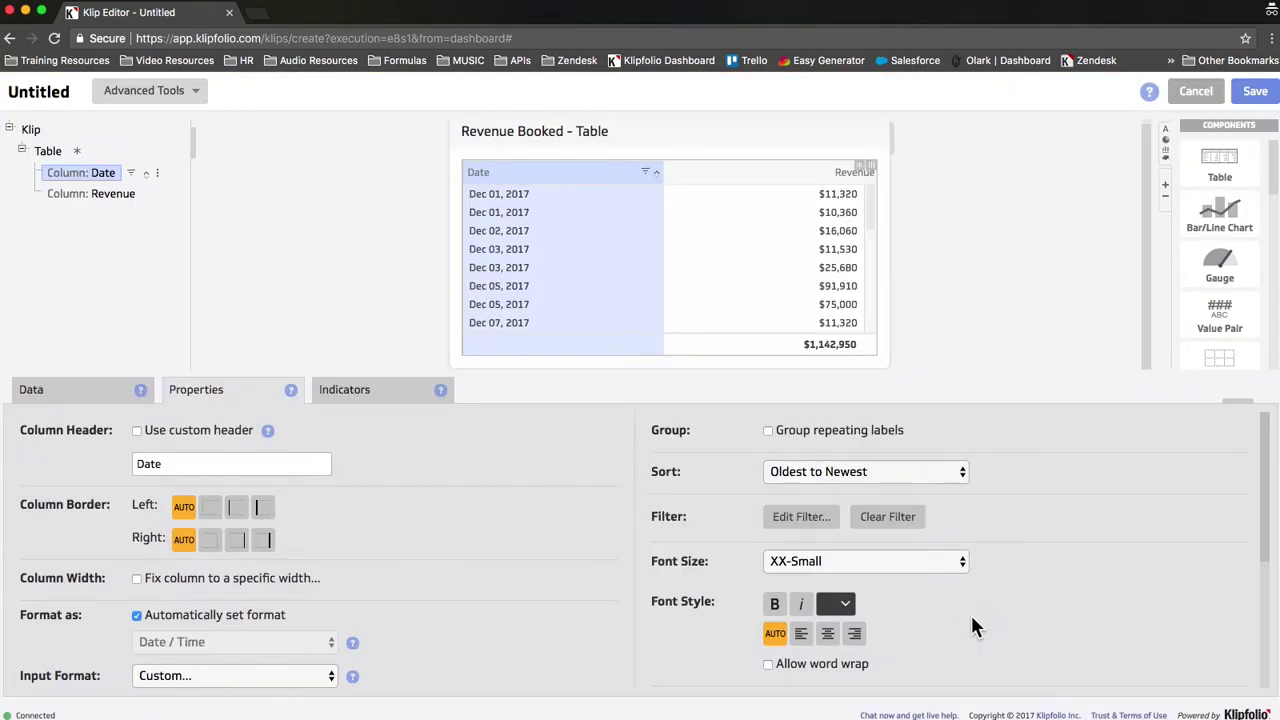
Remove both date conditions from the Date column's filter and apply the change
scroll(620, 247, down, 5)
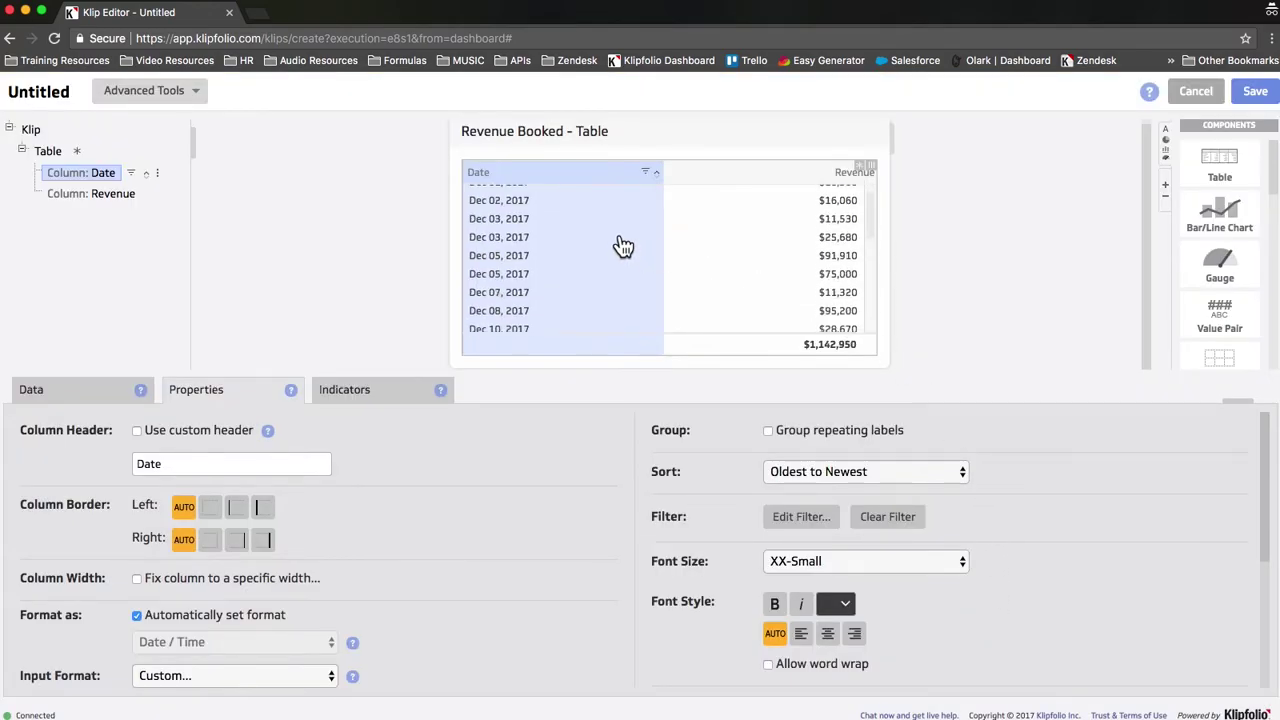
scroll(620, 247, down, 5)
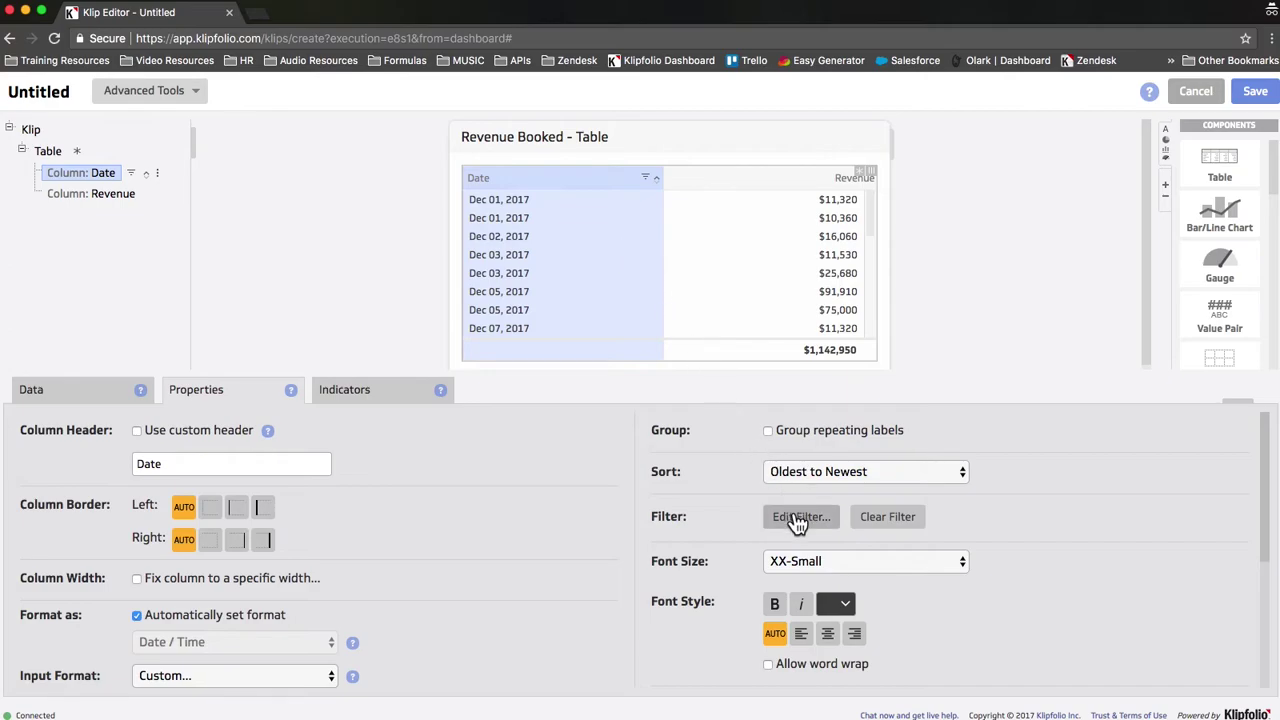
scroll(797, 524, down, 1)
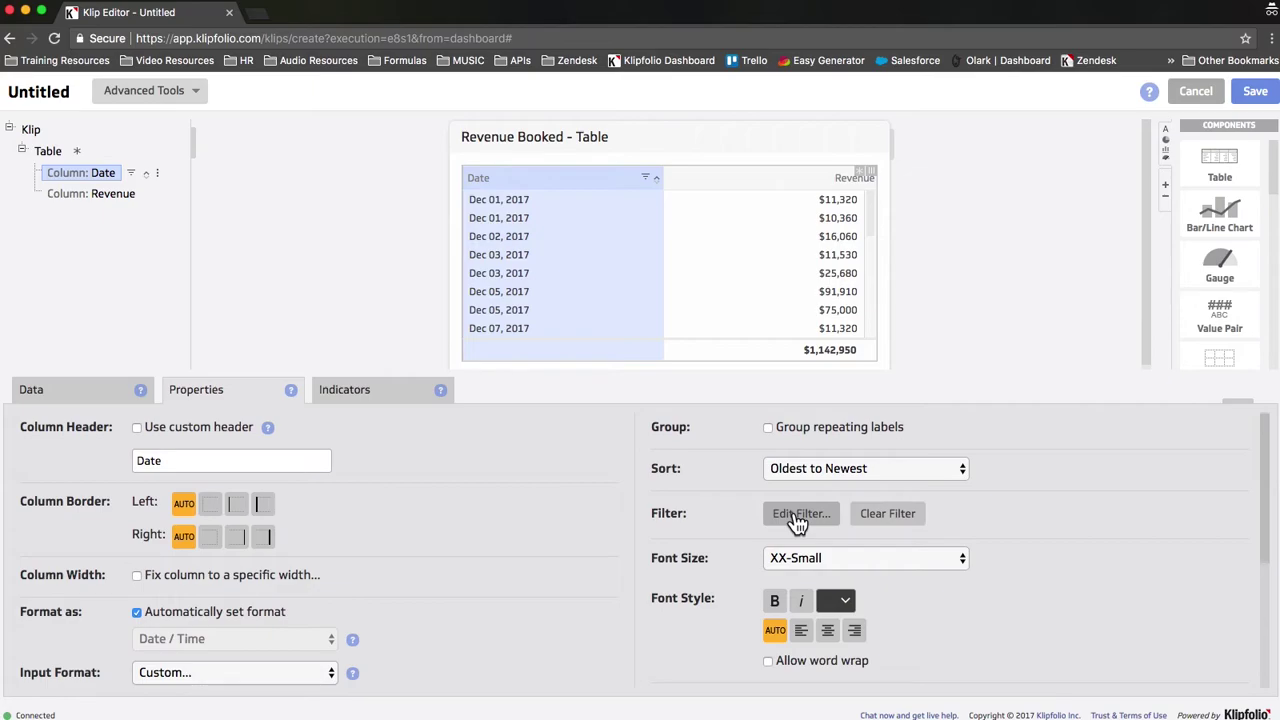
click(797, 515)
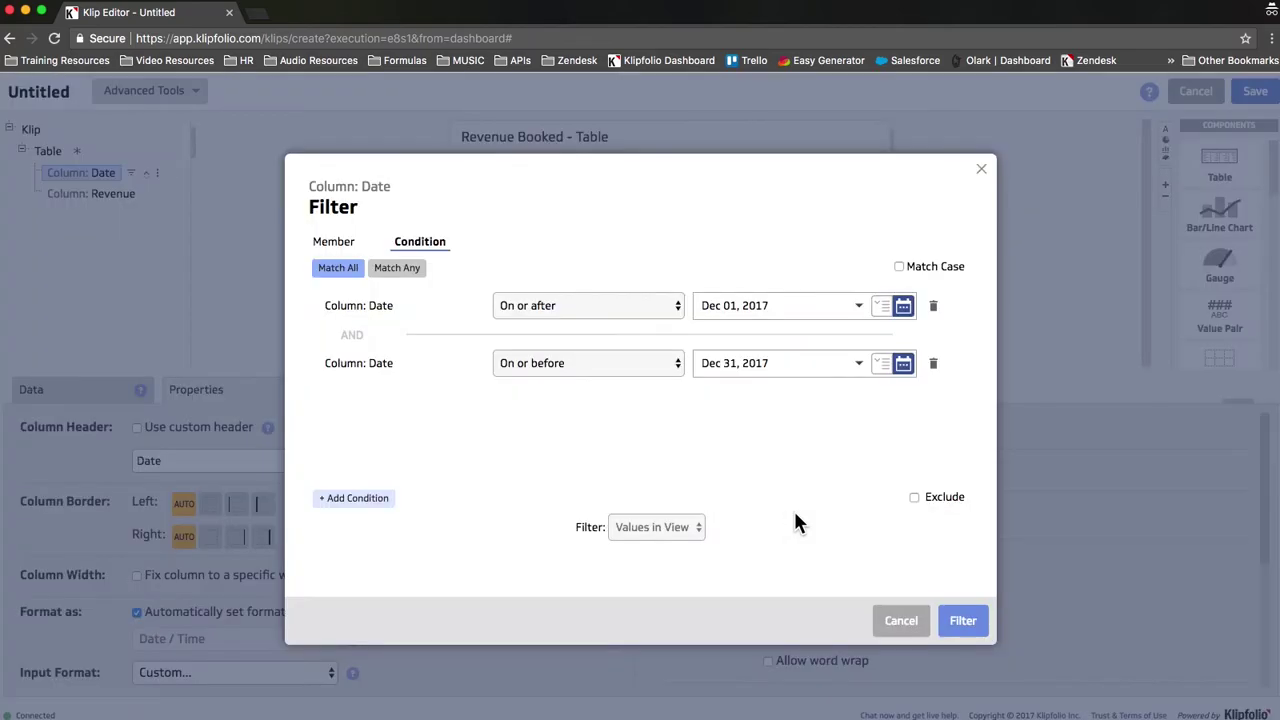
click(933, 308)
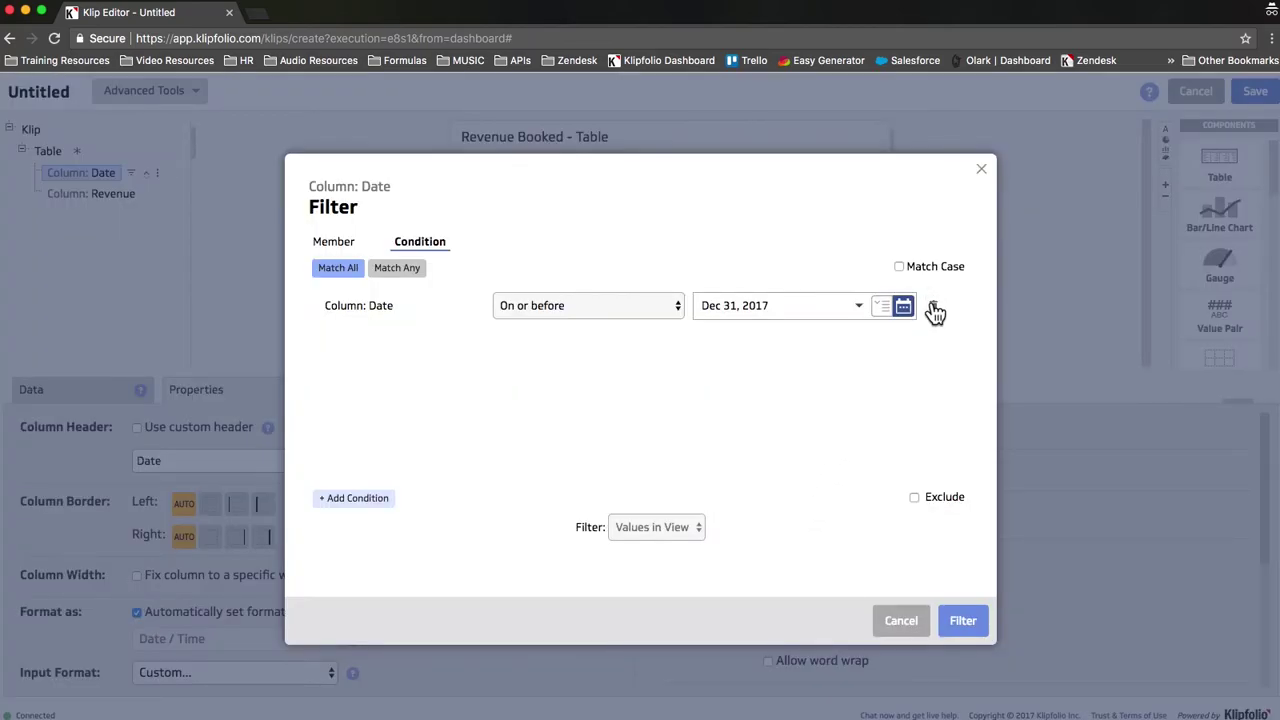
click(933, 309)
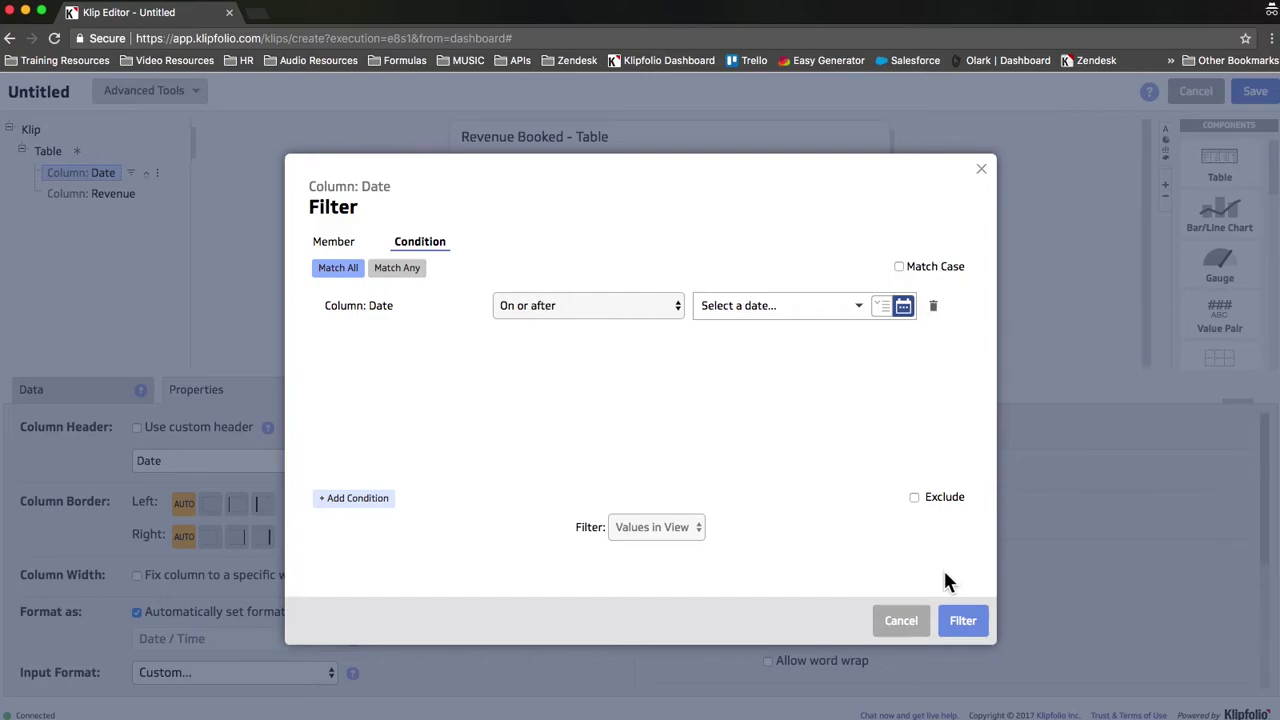
click(959, 606)
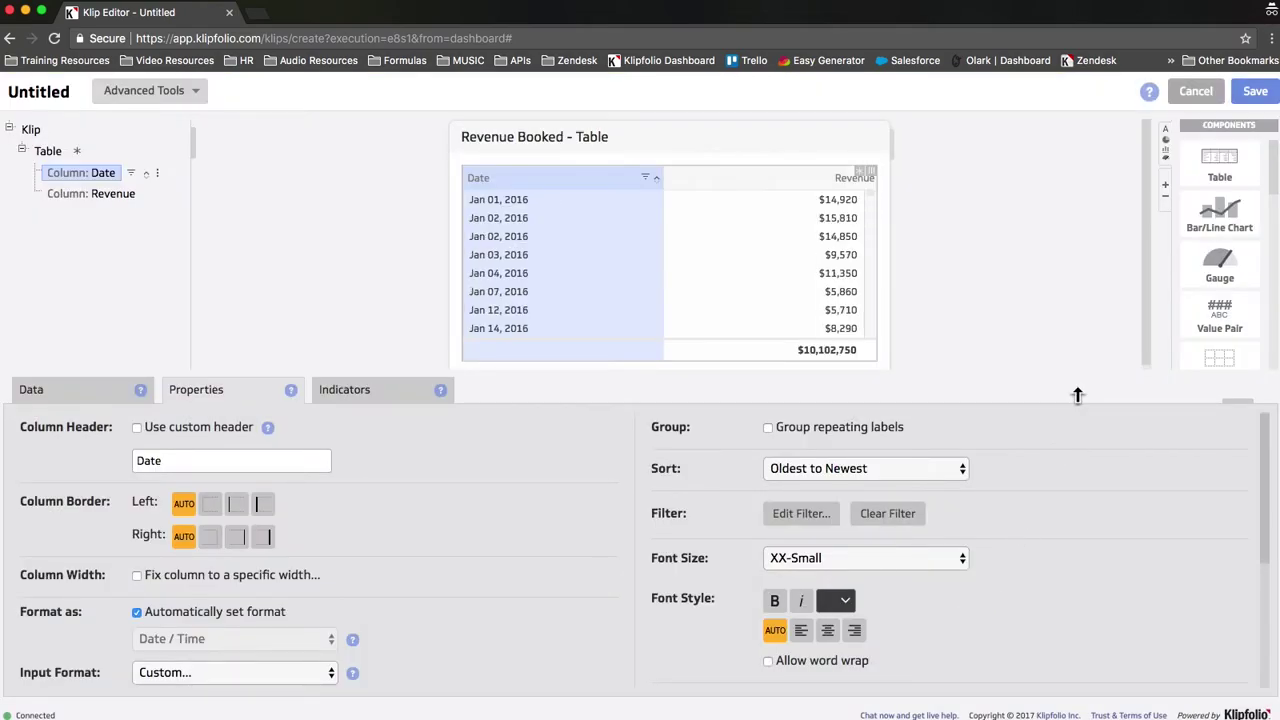
Save the Klip as Revenue Booked - Table without sharing it, and start a new custom Klip on the dashboard
click(1252, 93)
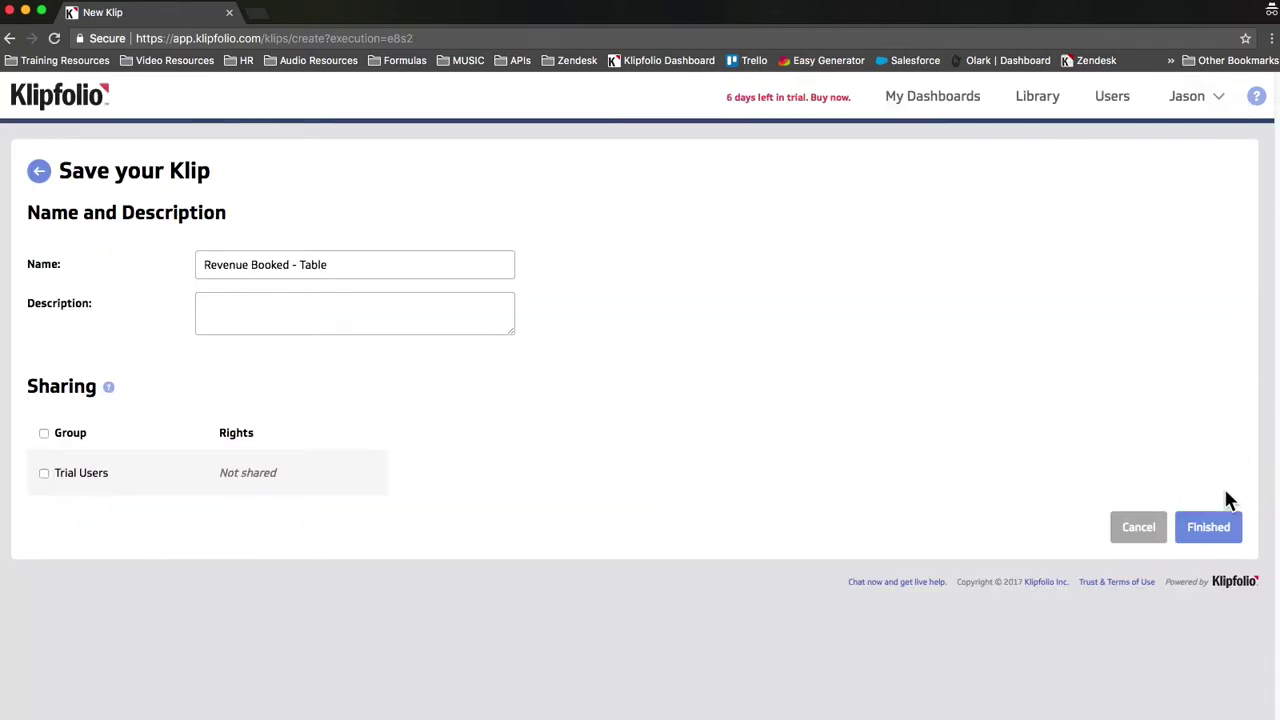
click(1210, 528)
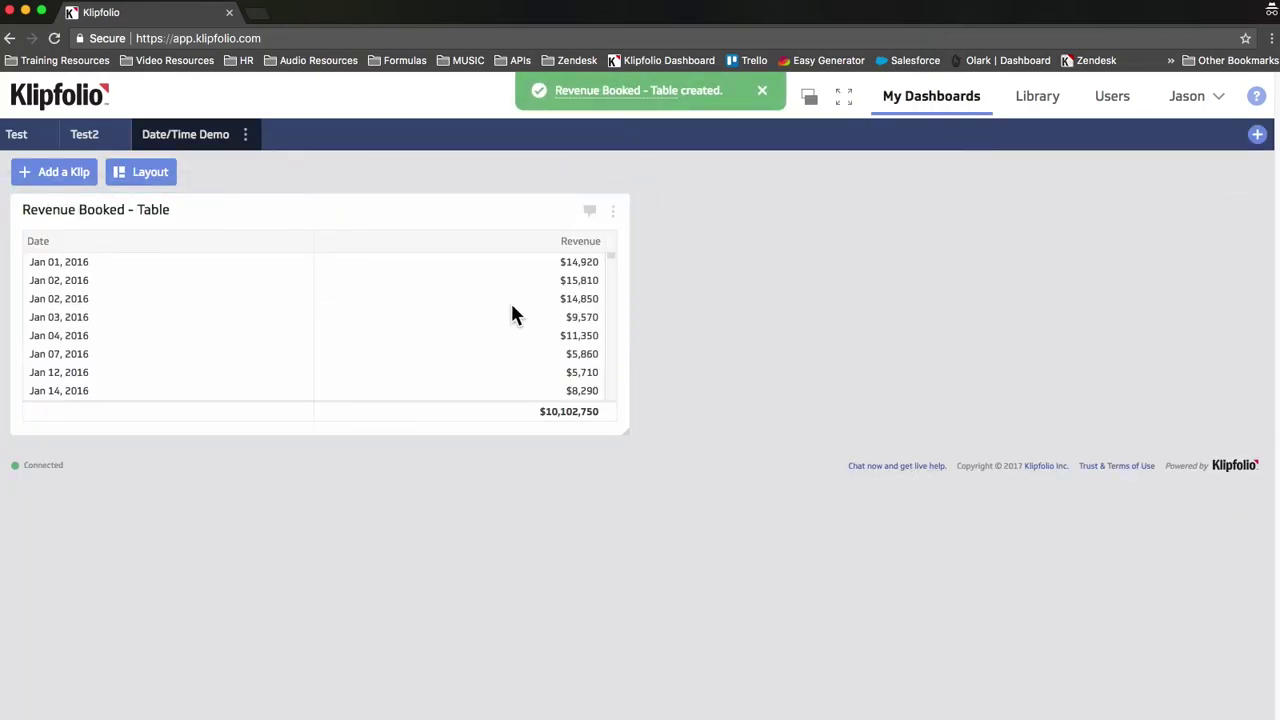
click(51, 174)
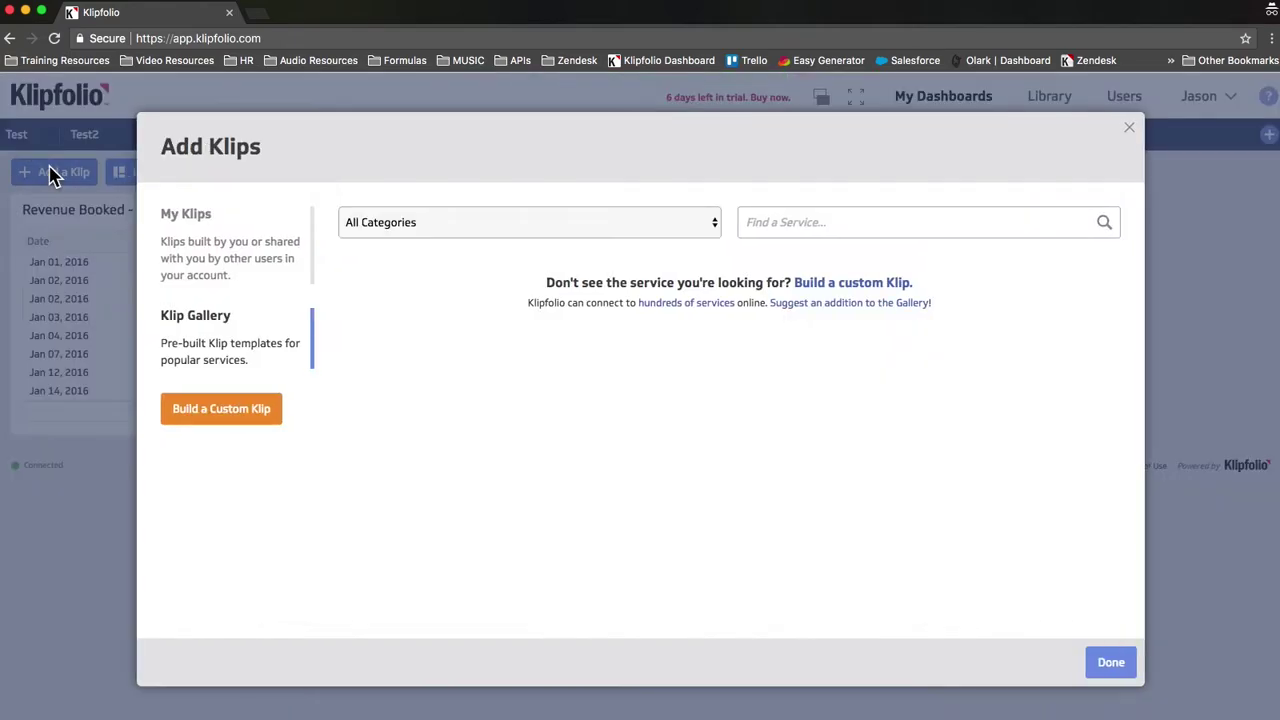
click(214, 416)
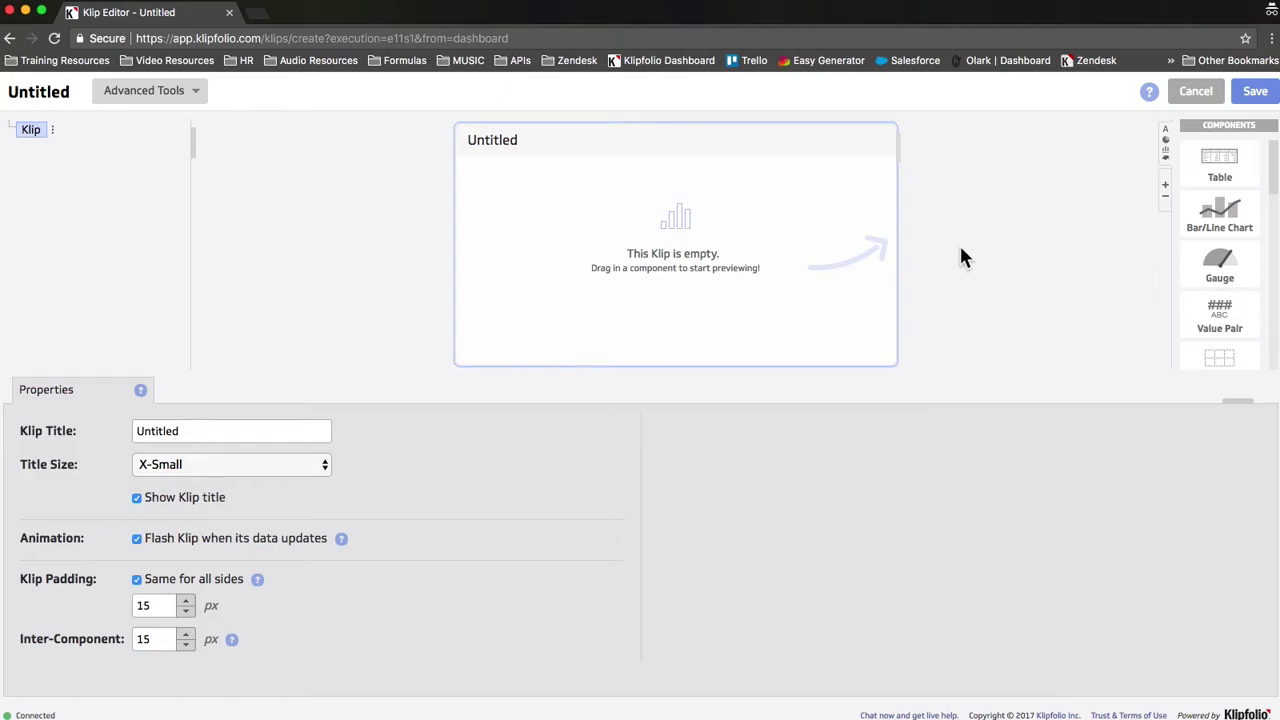
Add two User Input Control components to the empty Klip, one below the other
scroll(1222, 230, down, 5)
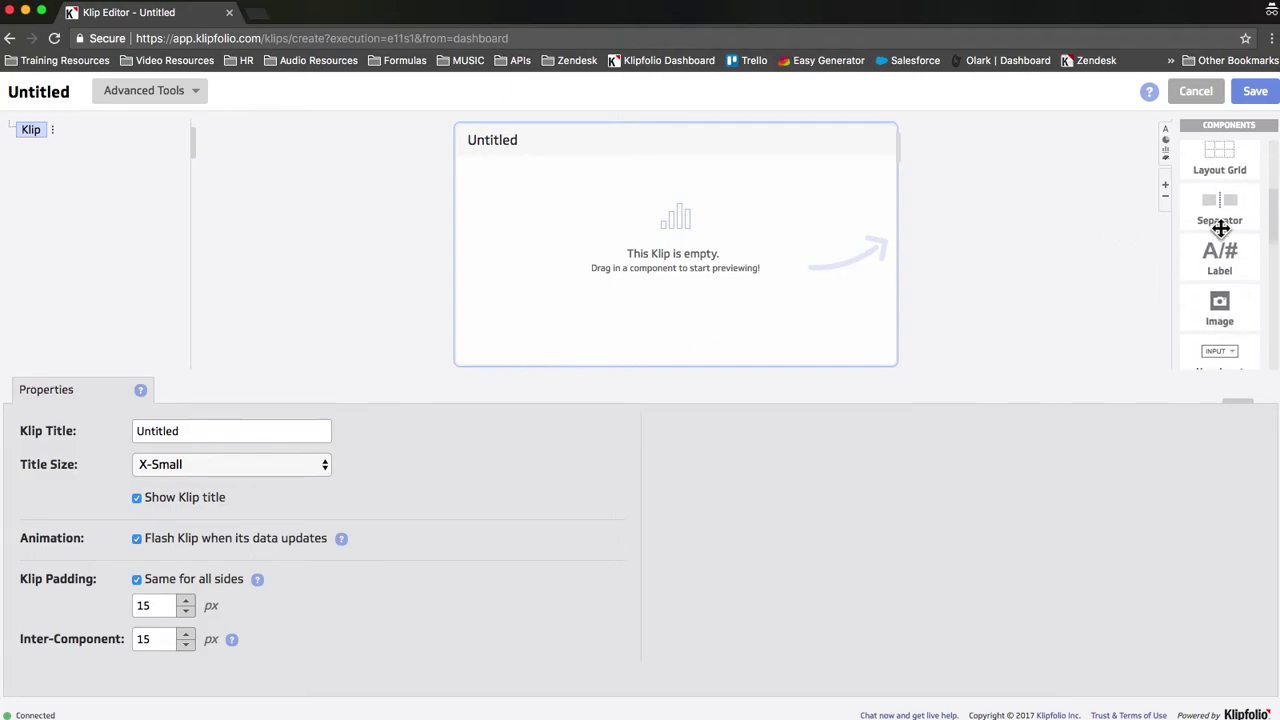
drag(1222, 328, 710, 205)
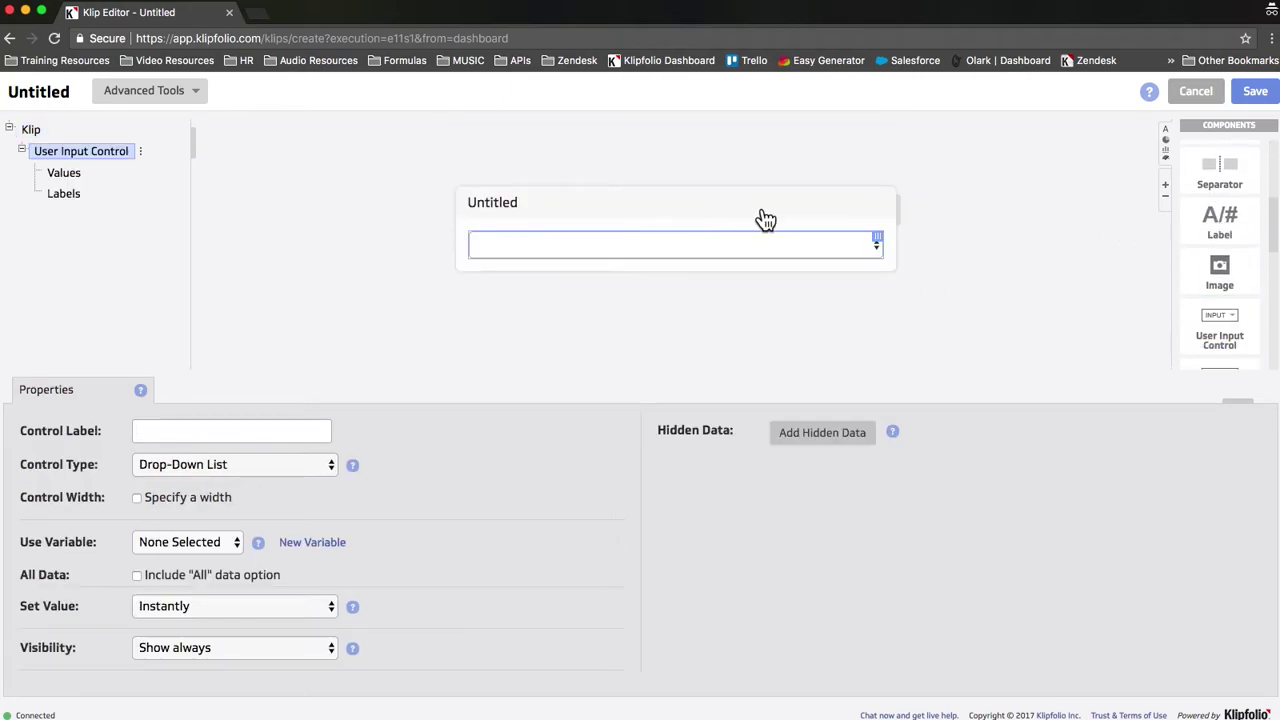
drag(1203, 316, 666, 281)
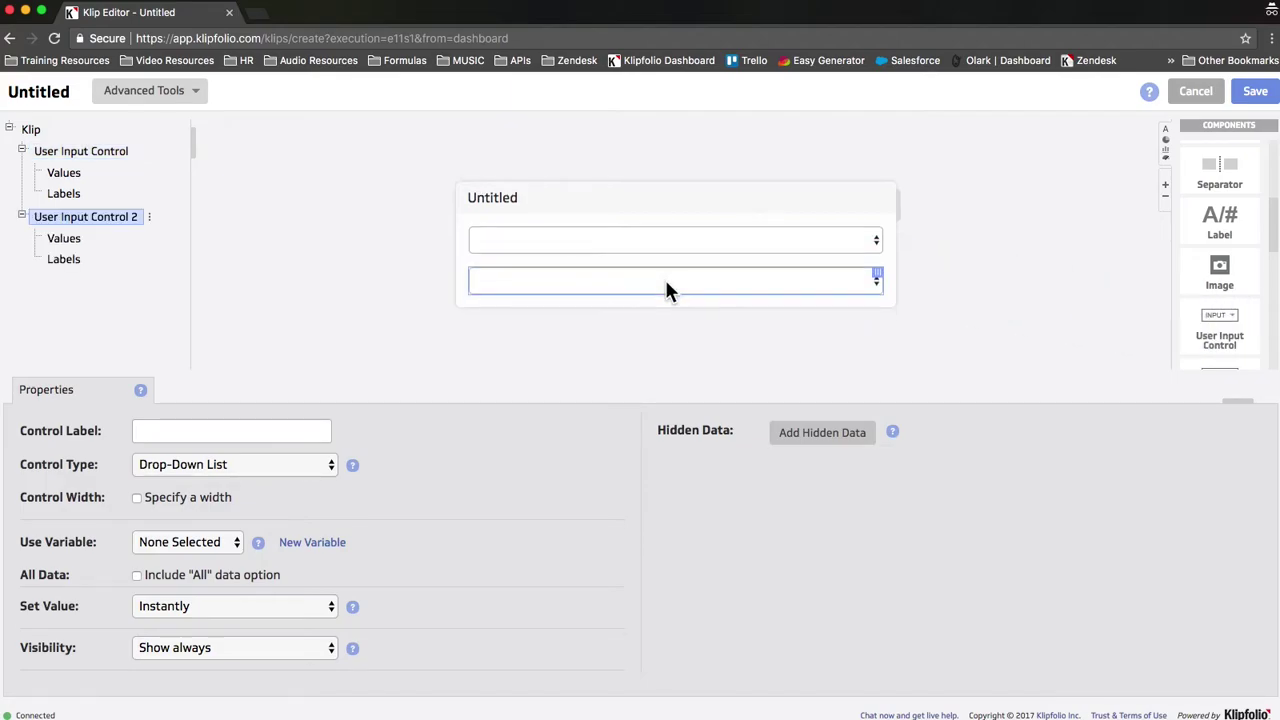
Label the first user input control Start Date and set its control type to Date Picker
click(560, 246)
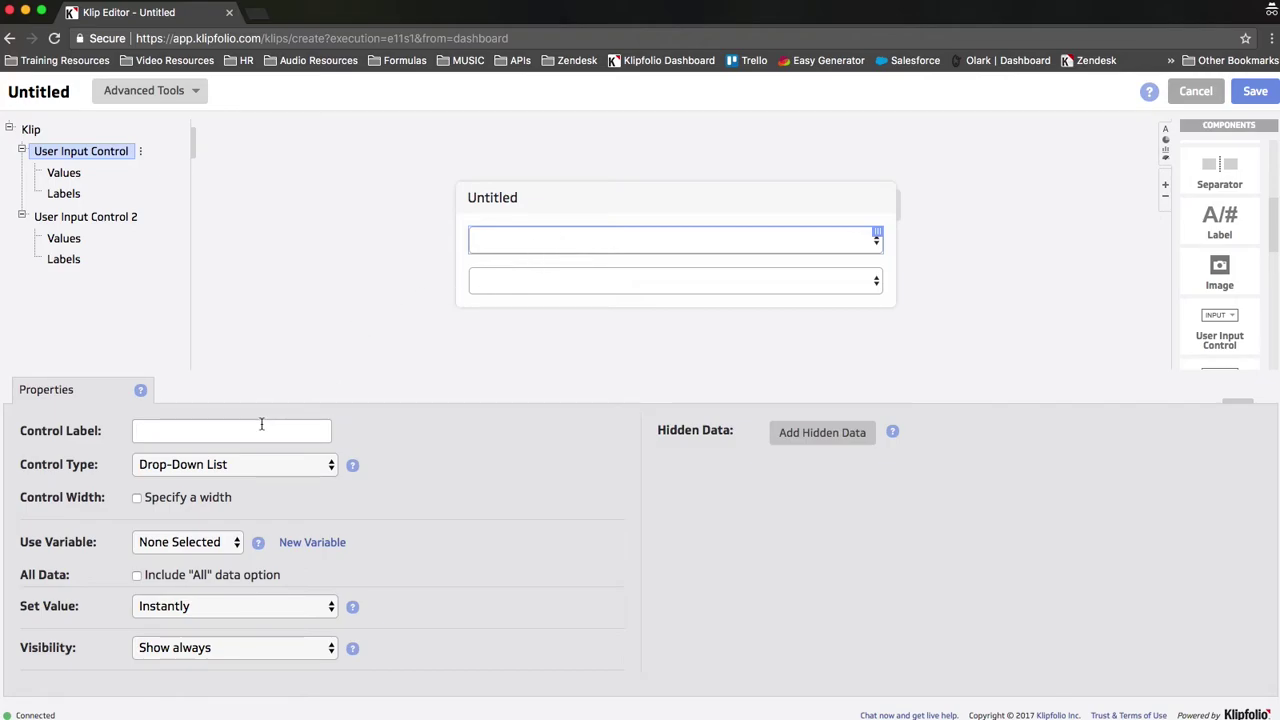
text(Start Date)
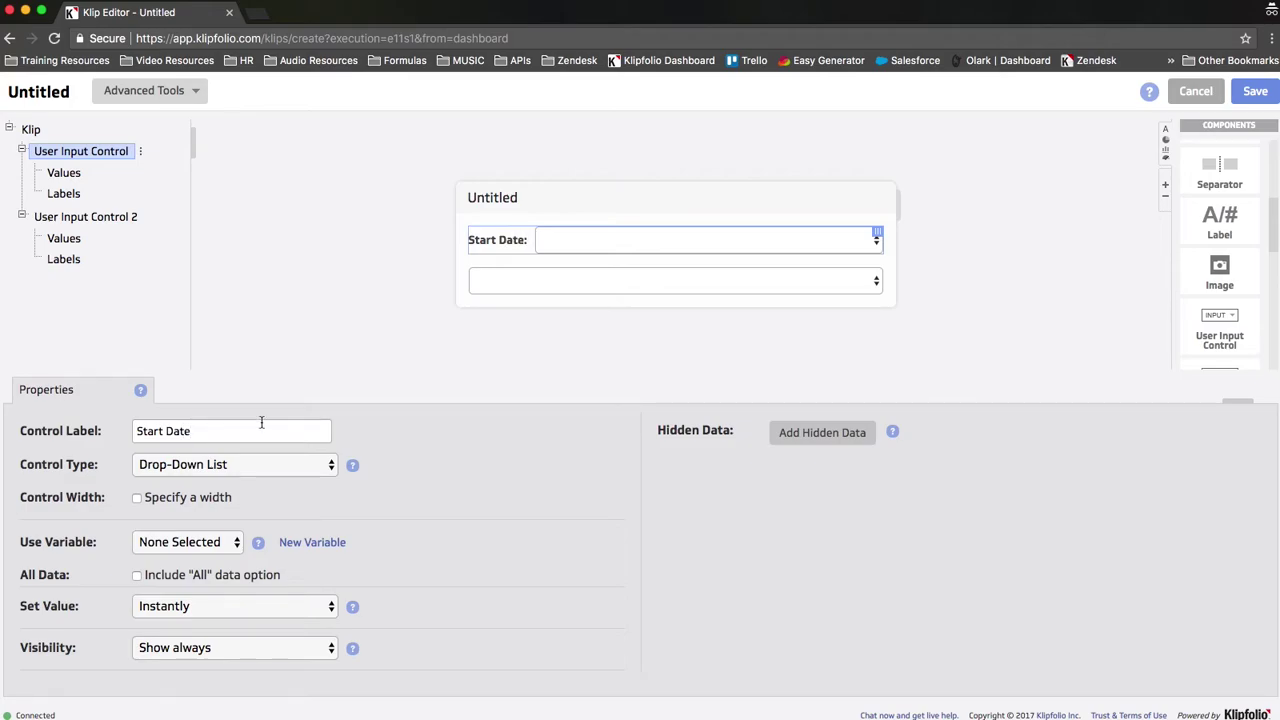
click(233, 466)
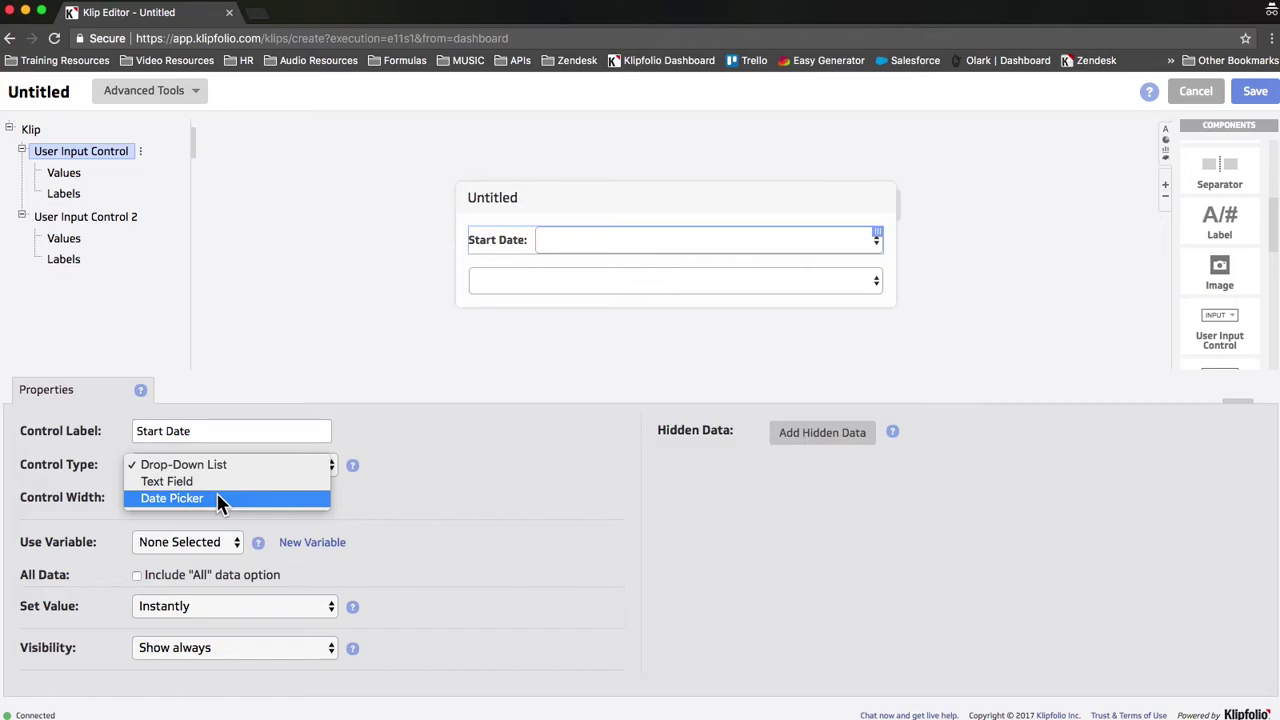
click(220, 499)
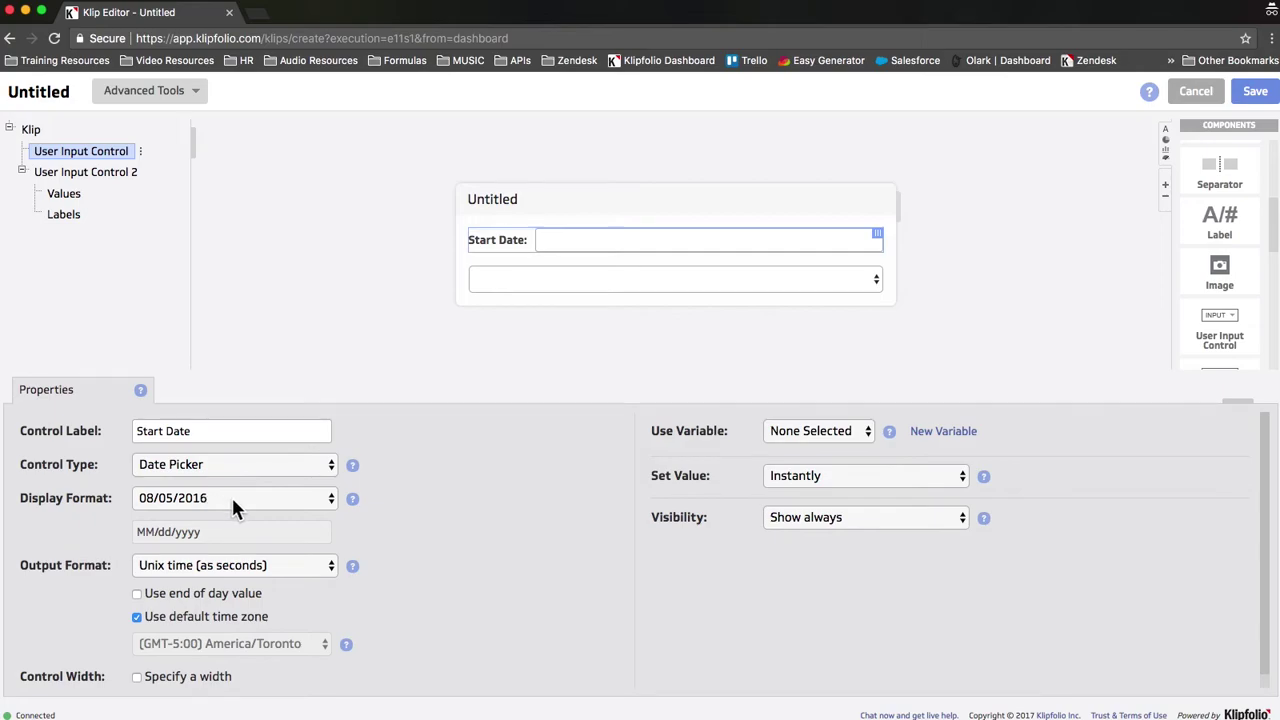
Review the Start Date picker's display and output format choices, keeping 08/05/2016 and Unix time (as seconds)
click(237, 499)
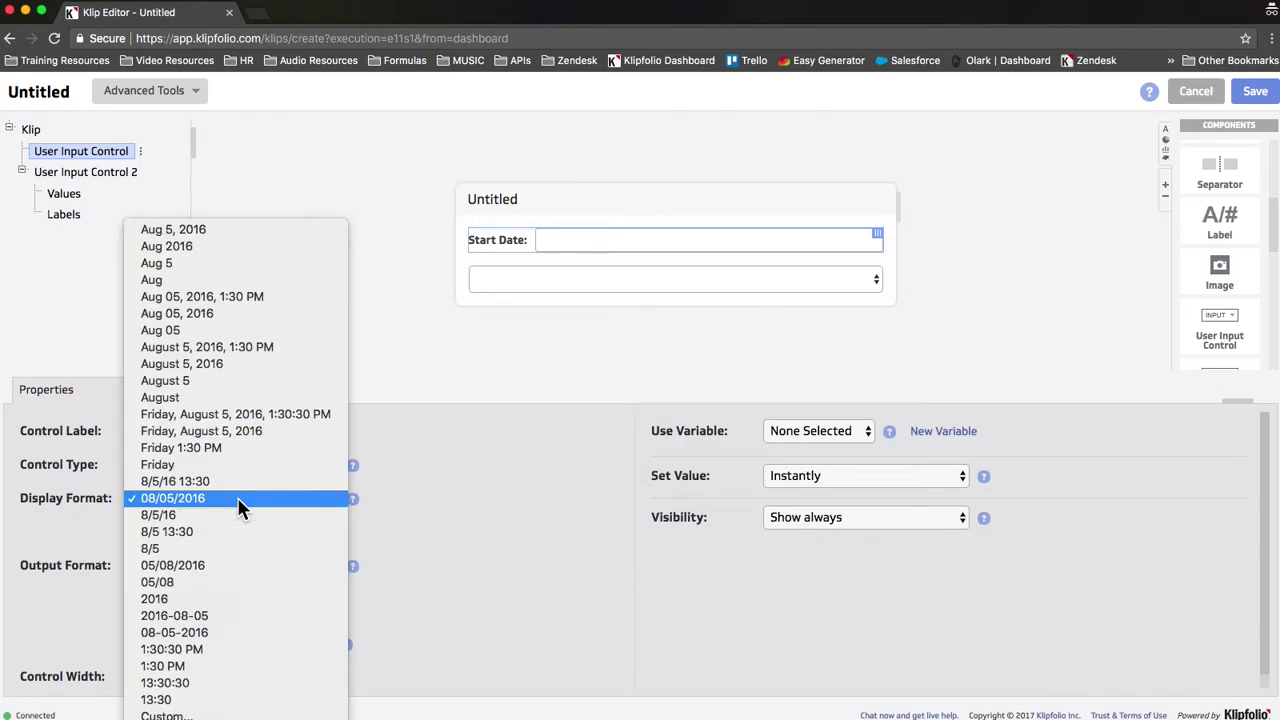
click(452, 519)
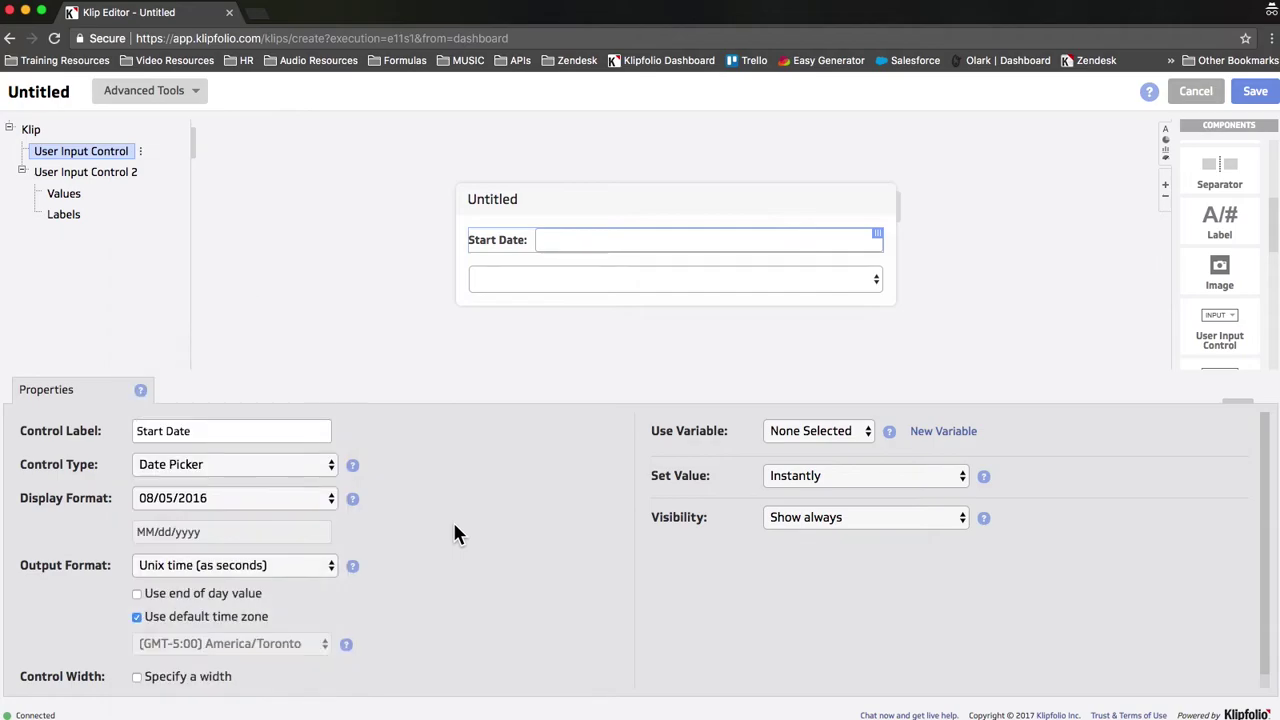
click(295, 568)
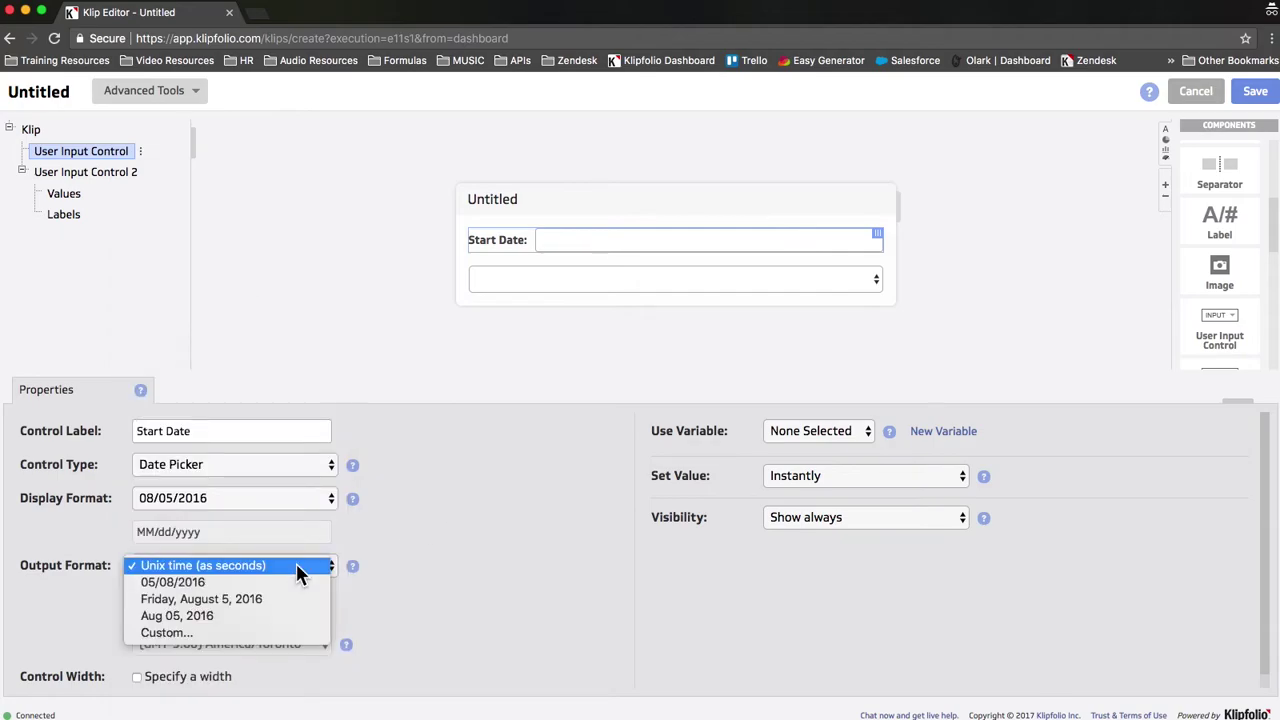
click(296, 565)
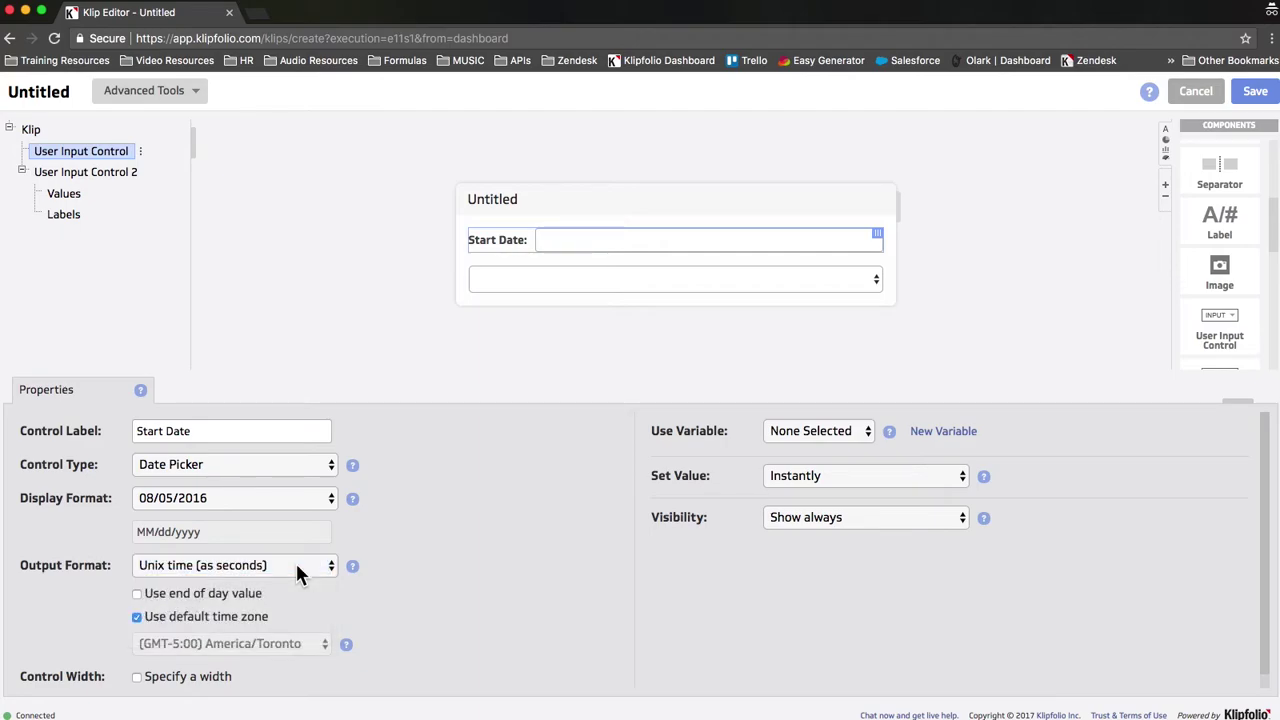
Turn off the Start Date picker's default time zone to view the available zones, and re-enable the default
scroll(296, 570, down, 1)
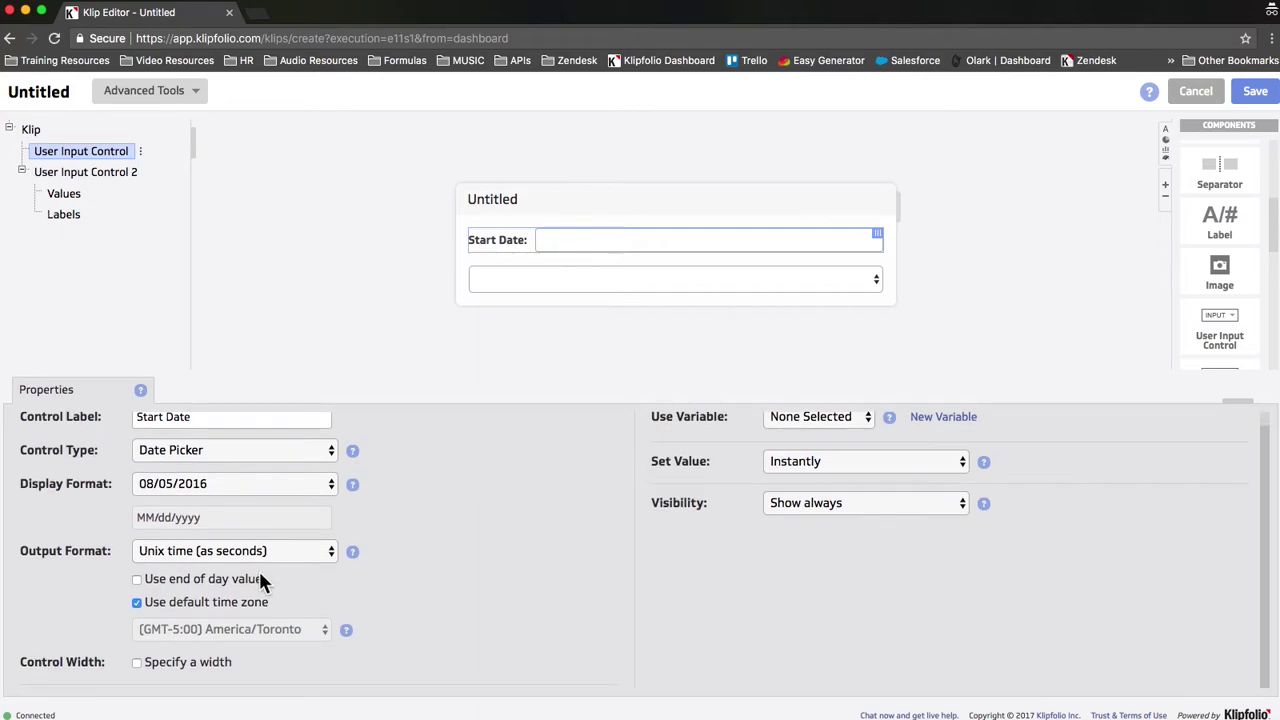
click(248, 602)
click(255, 633)
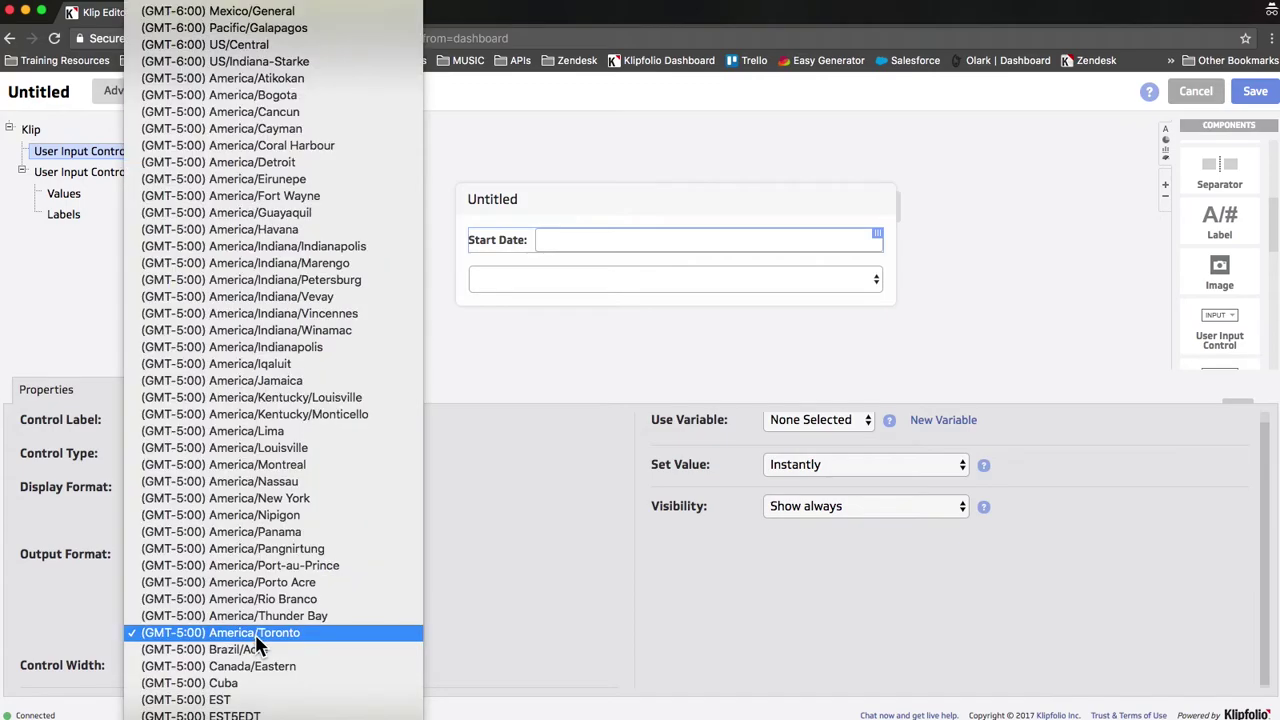
click(255, 634)
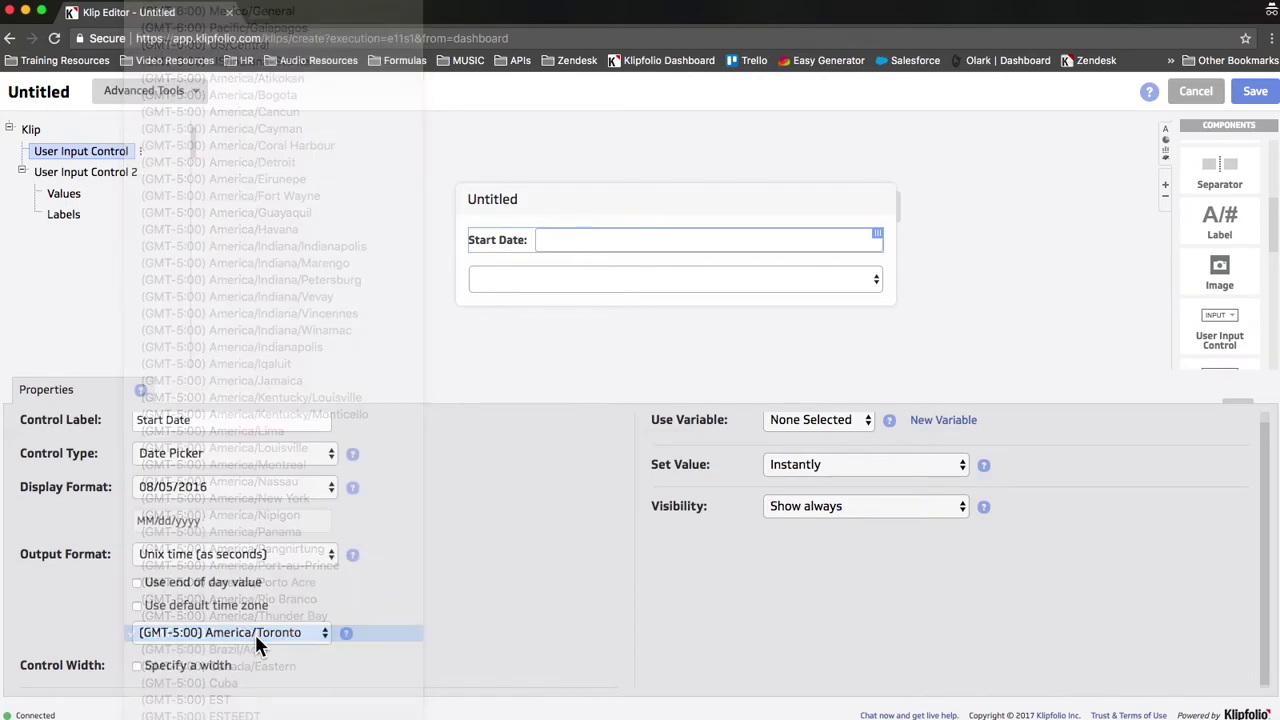
click(247, 605)
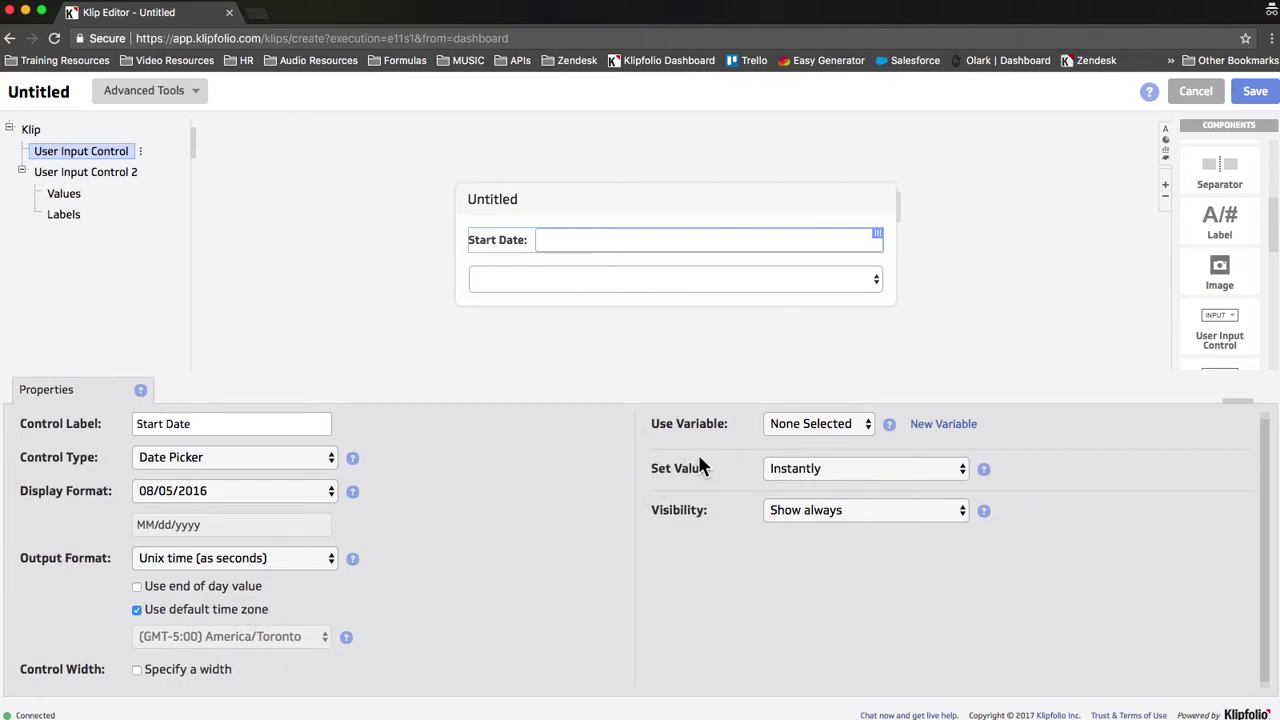
Create a new variable named DatePickerA for the Start Date control, leaving its Klip Editor value empty
click(943, 425)
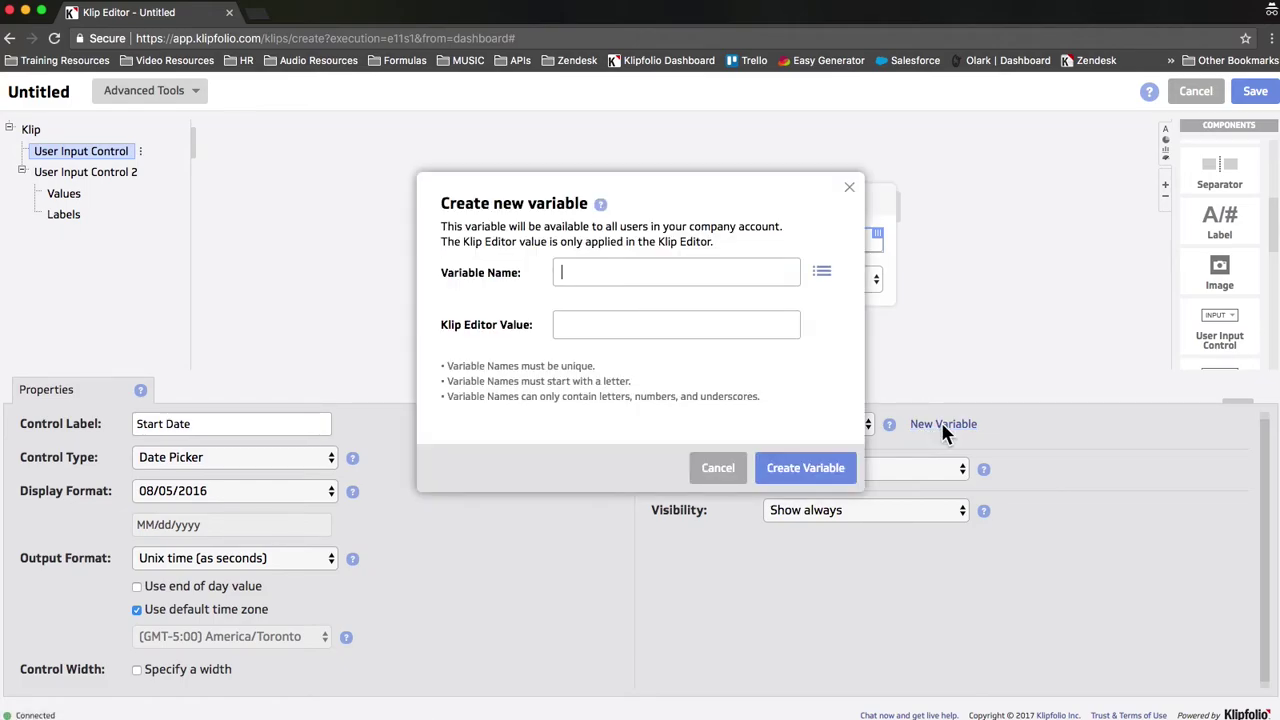
text(Date)
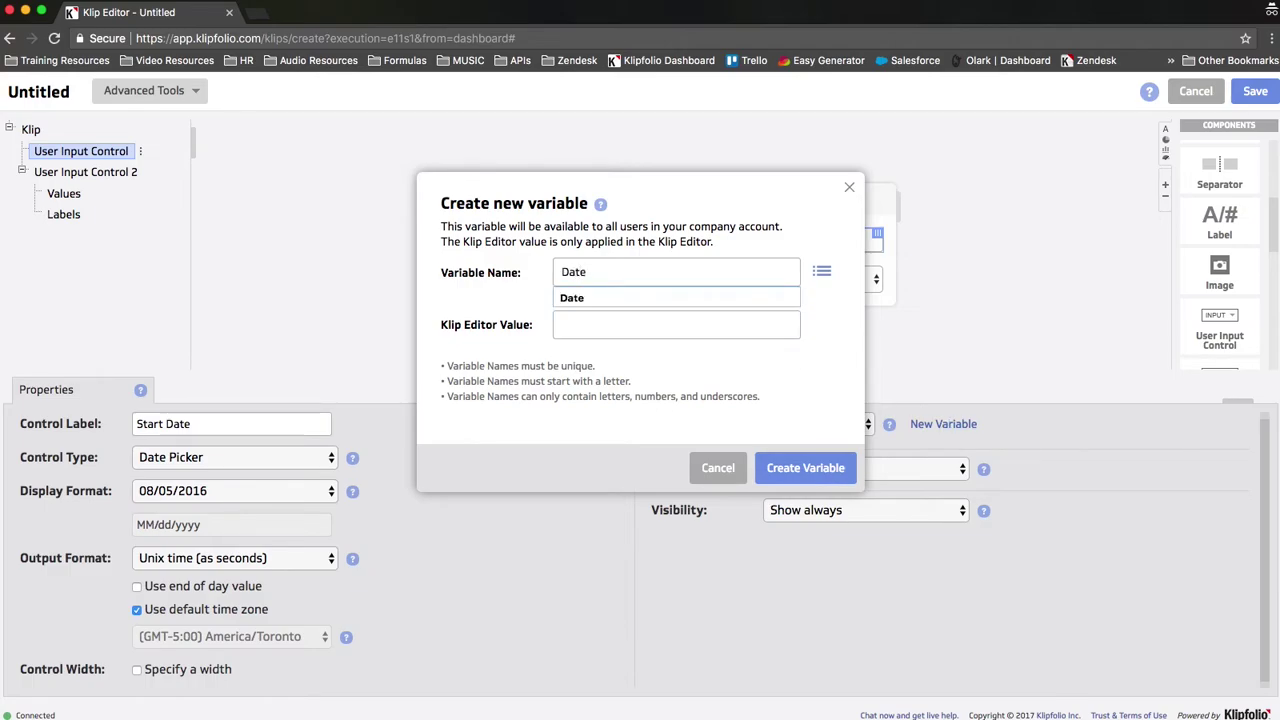
text(Picker)
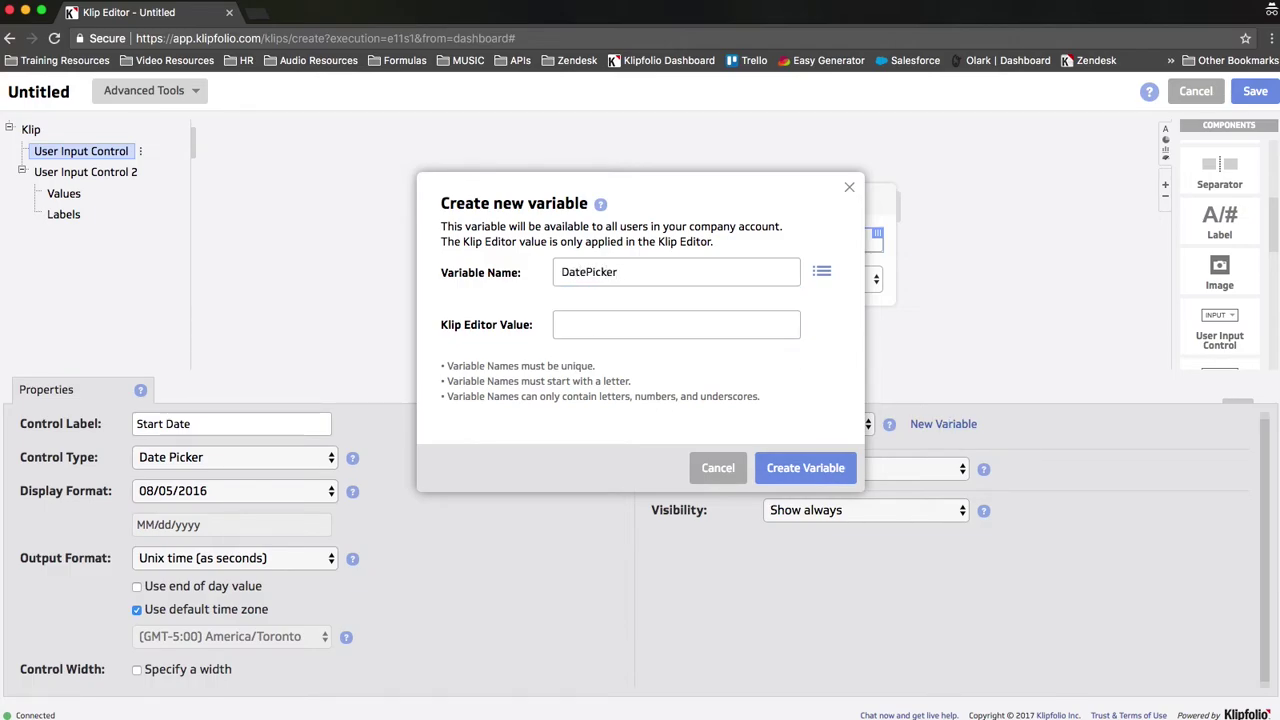
text(A)
click(822, 472)
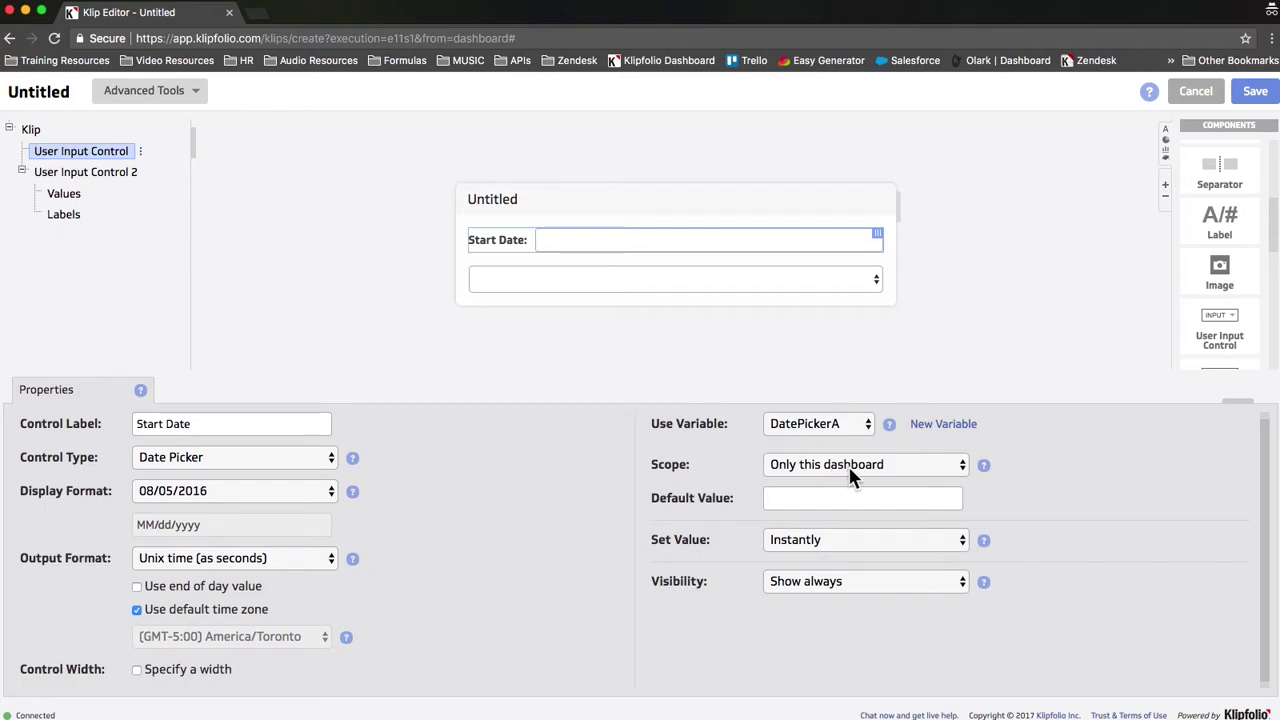
Review the Start Date control's scope and set-value choices, keeping Only this dashboard and Instantly
click(852, 476)
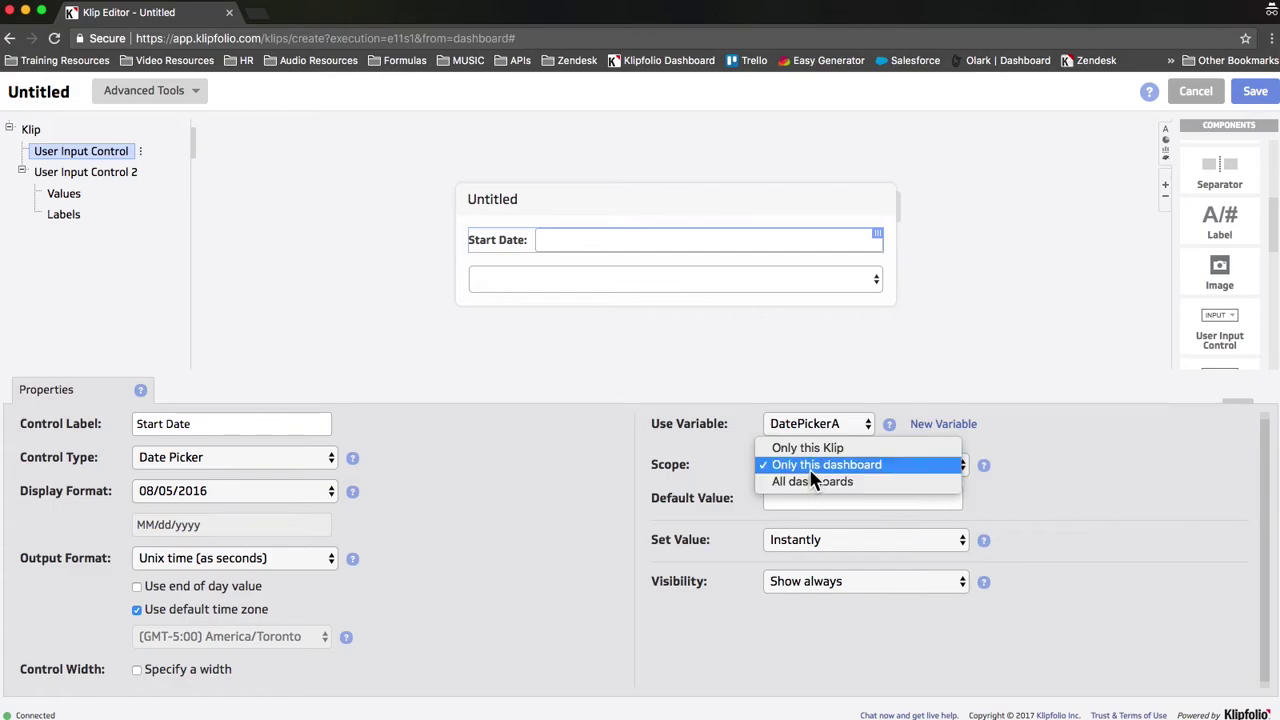
click(815, 465)
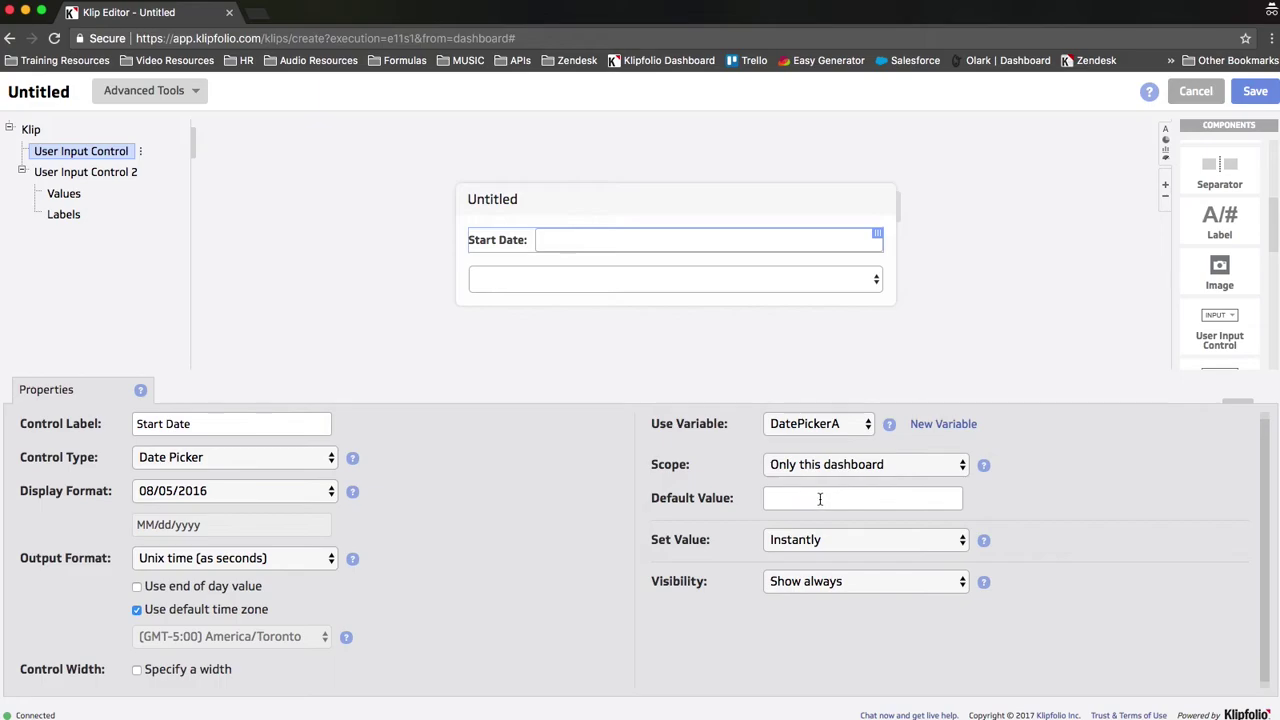
click(864, 543)
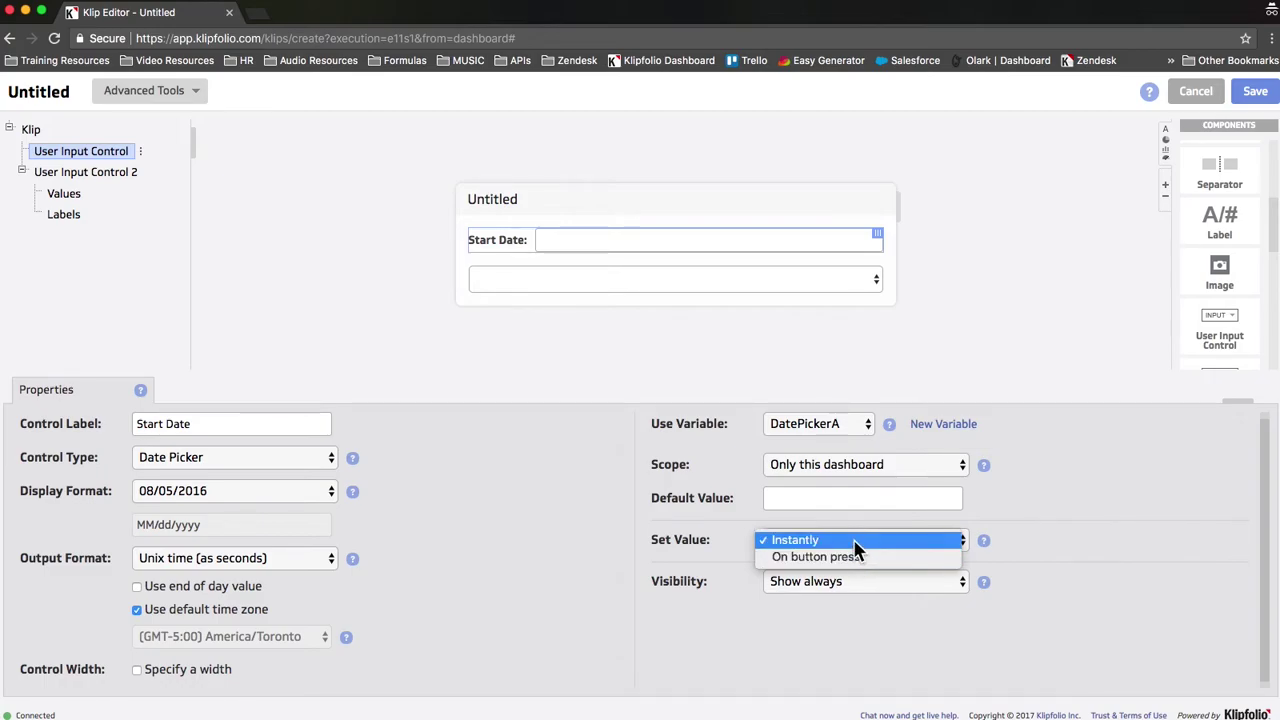
click(854, 540)
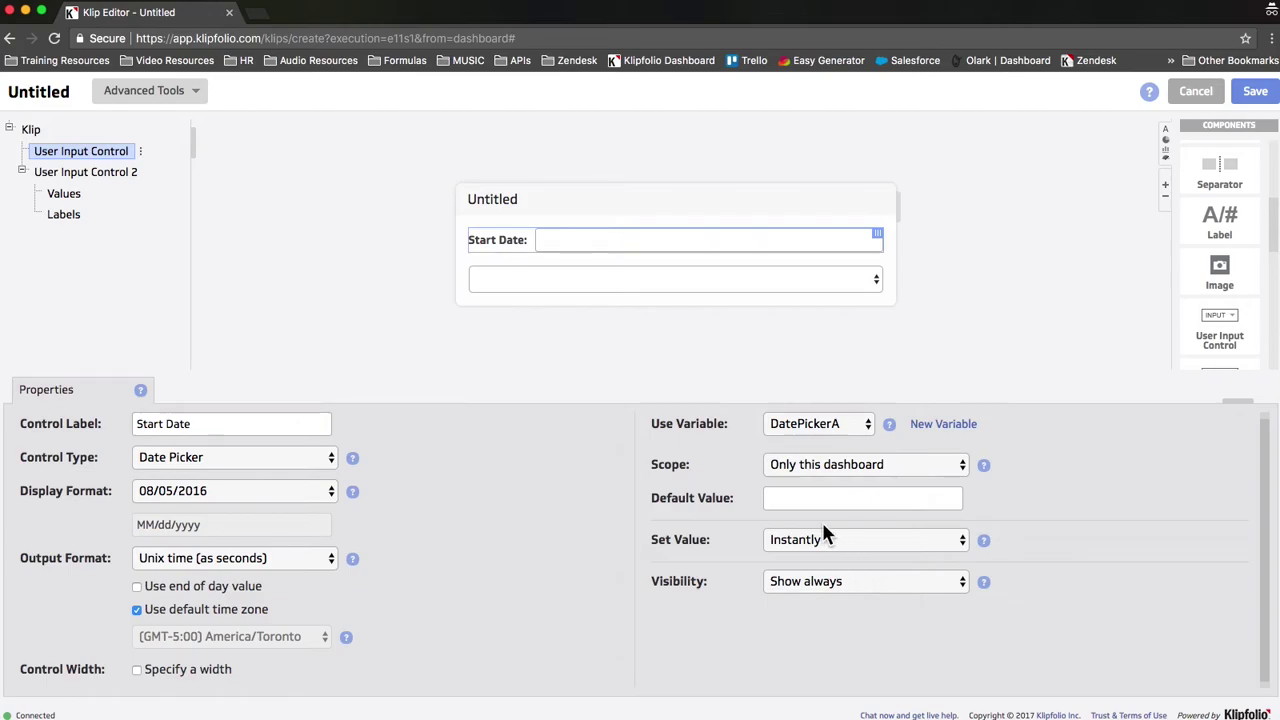
Configure the second user input control as a Date Picker labelled End Date that uses the end of day value
click(510, 275)
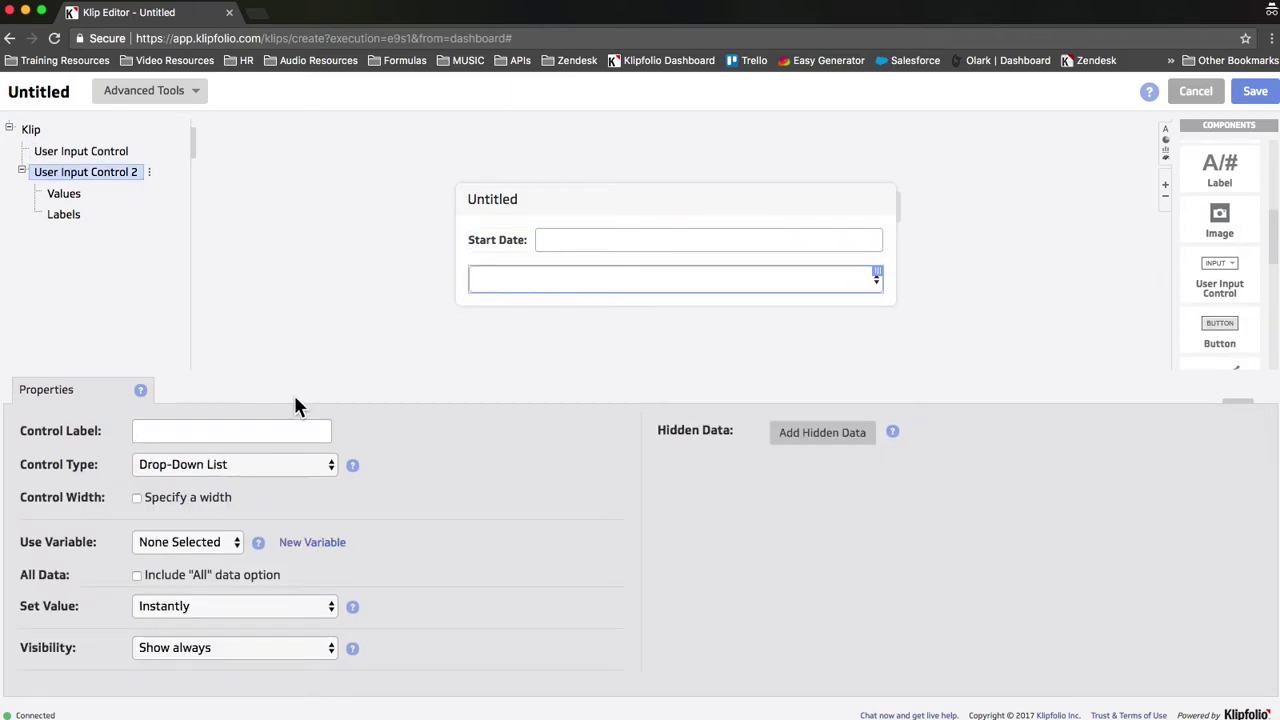
text(End Date)
click(246, 466)
click(238, 495)
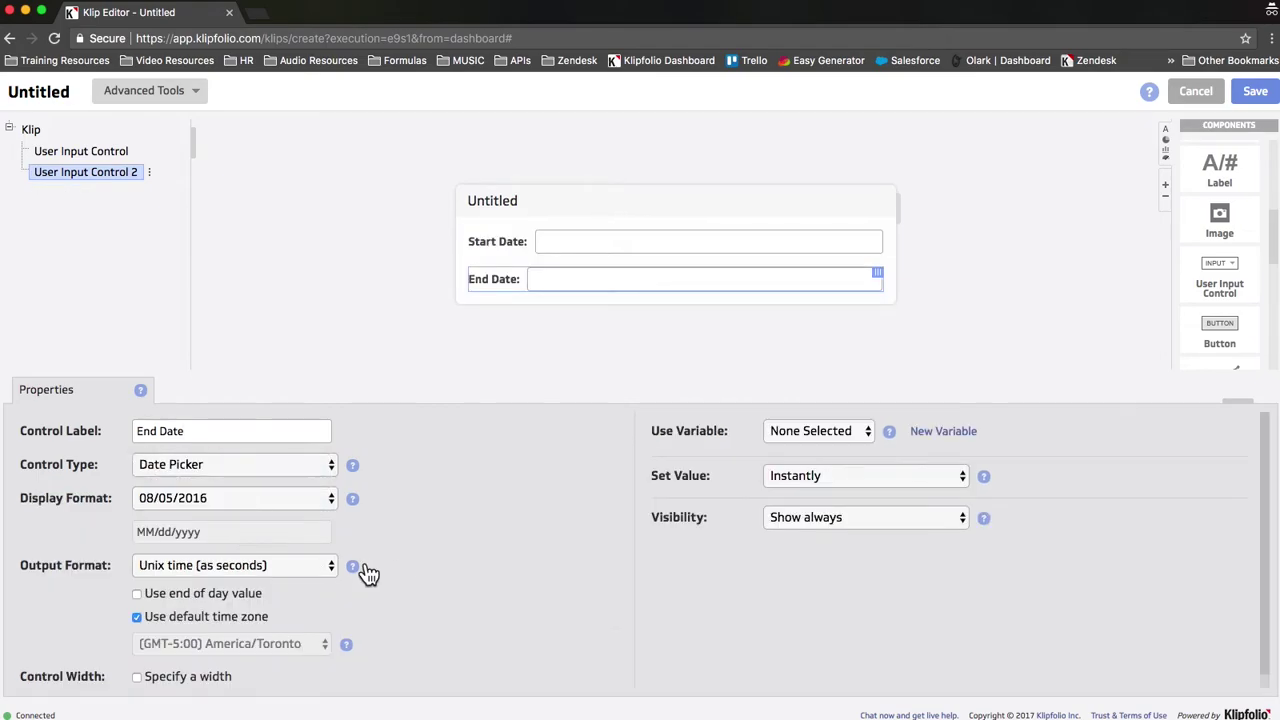
scroll(395, 567, down, 1)
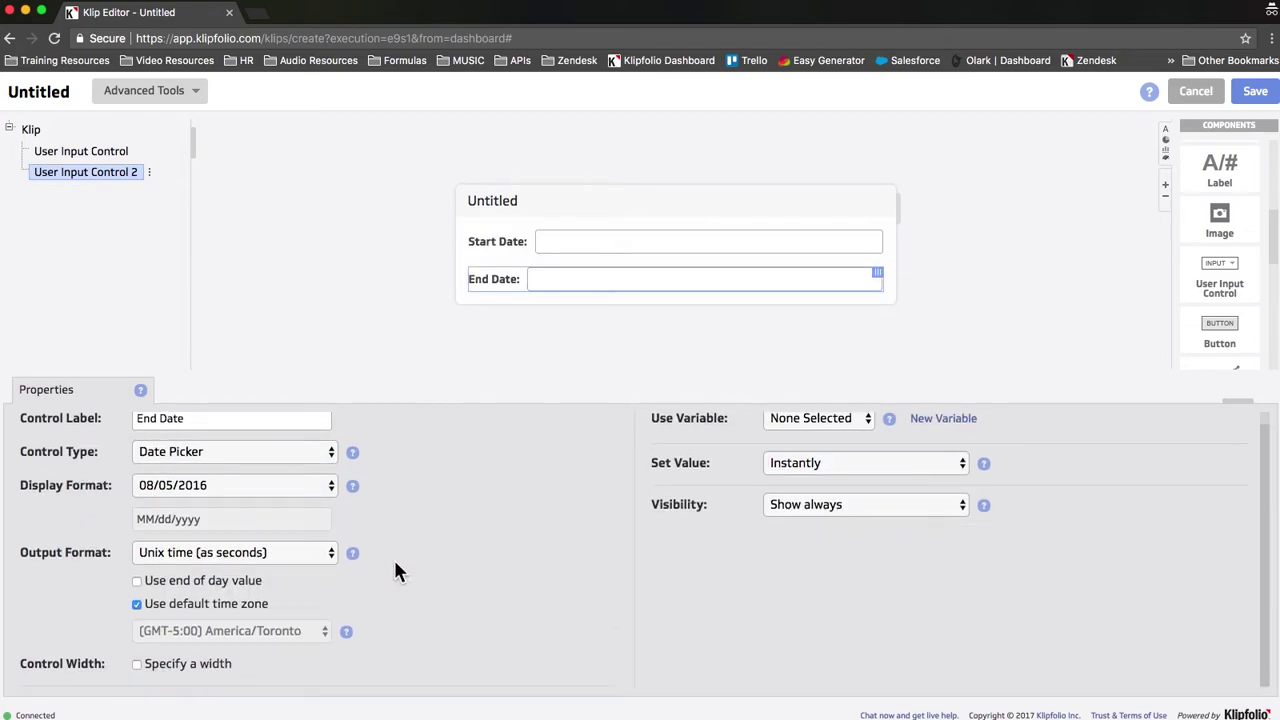
click(203, 579)
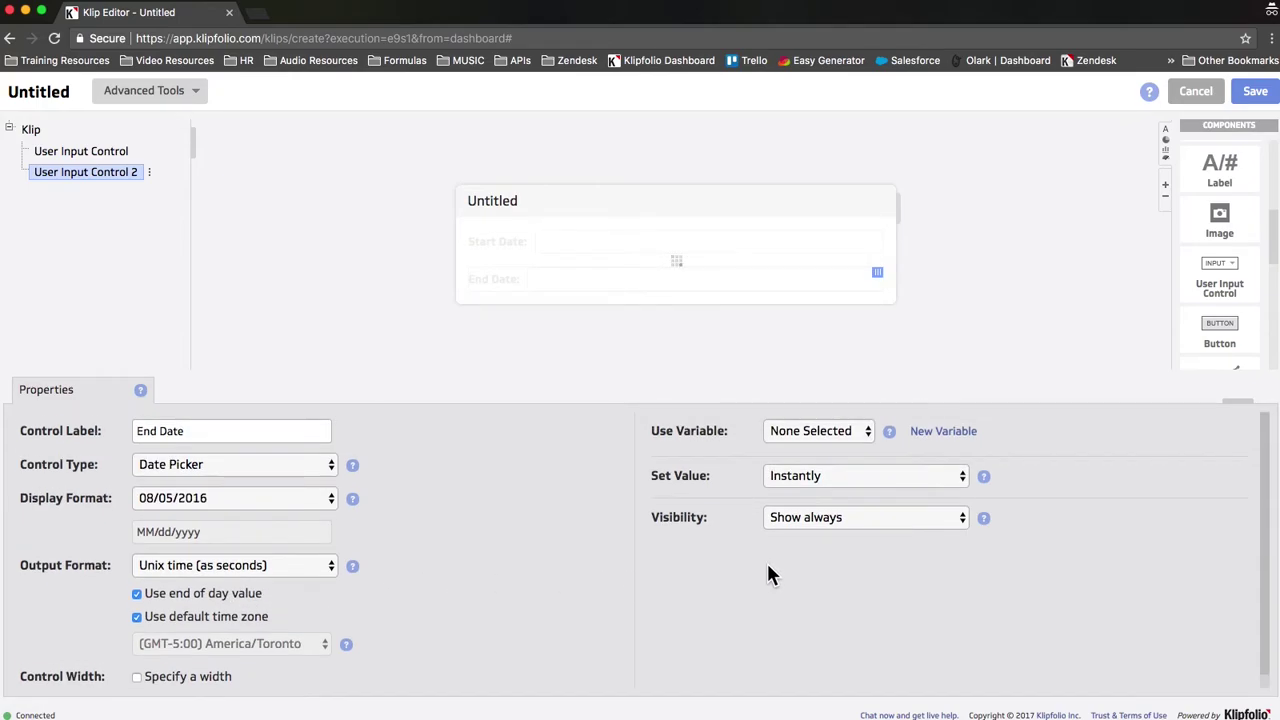
Create a new variable named DatepickerB for the End Date control, leaving its Klip Editor value empty
click(945, 432)
click(600, 272)
text(Dat)
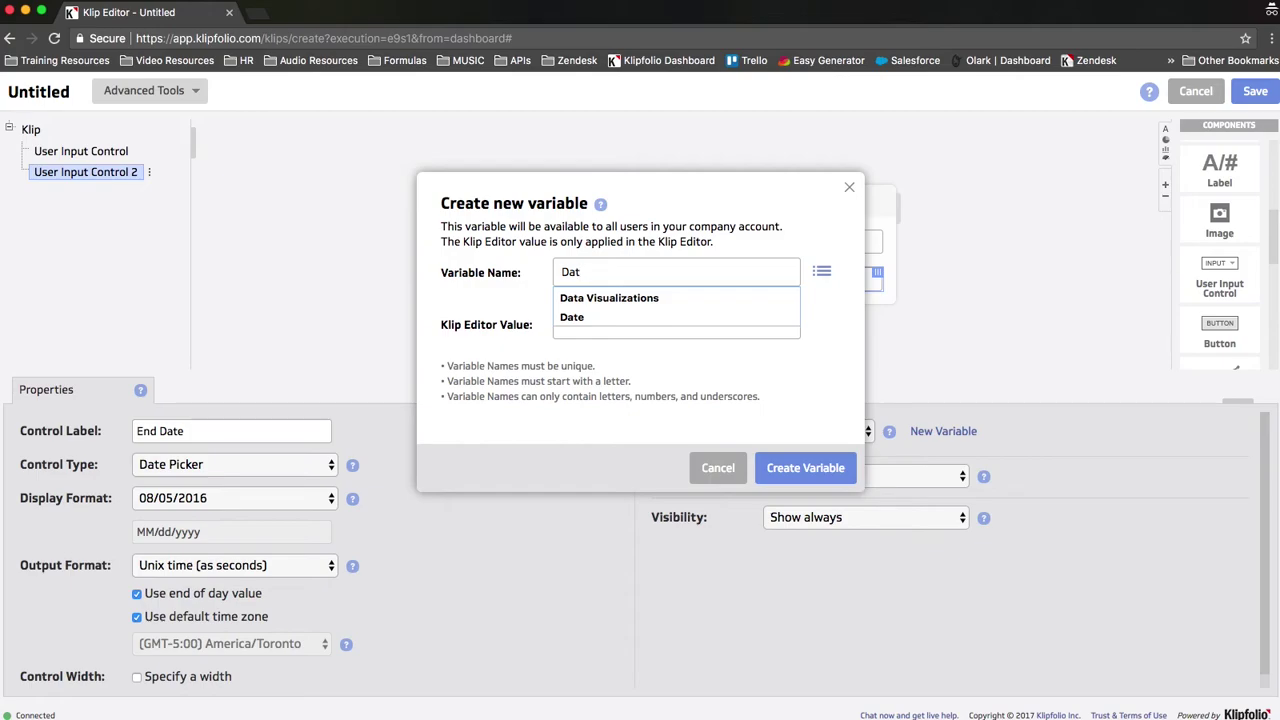
text(e)
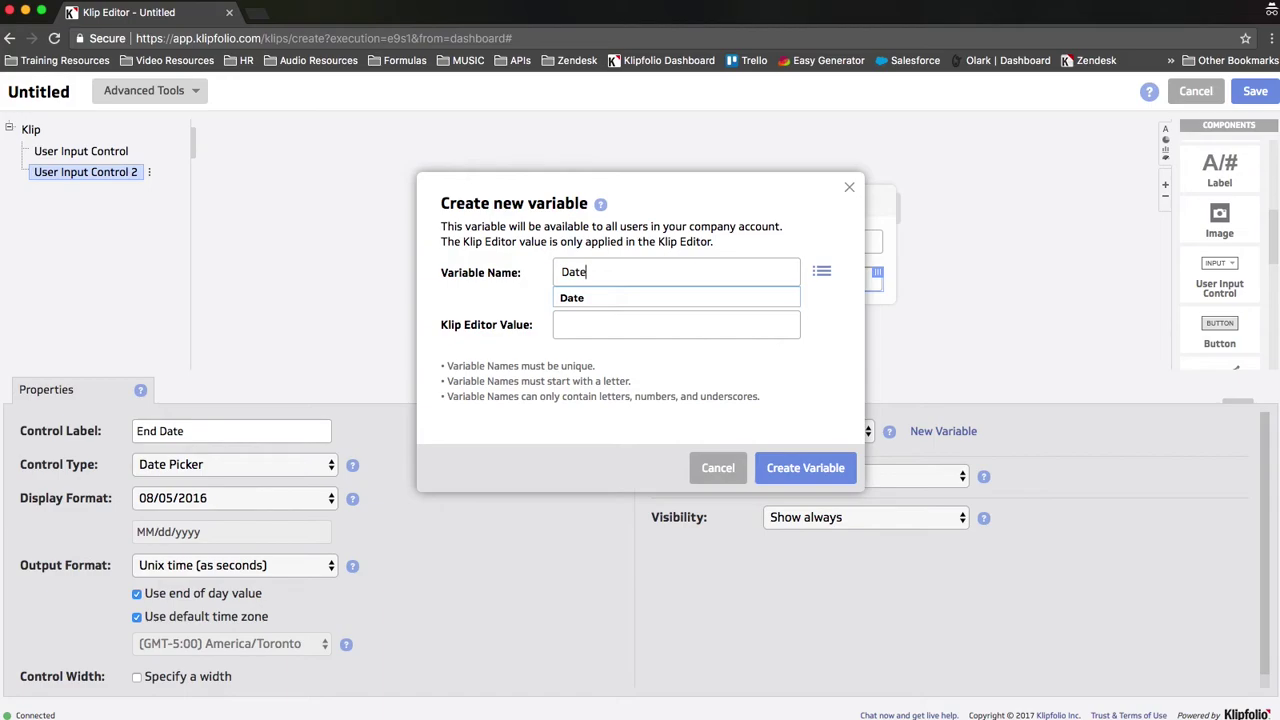
text(picker)
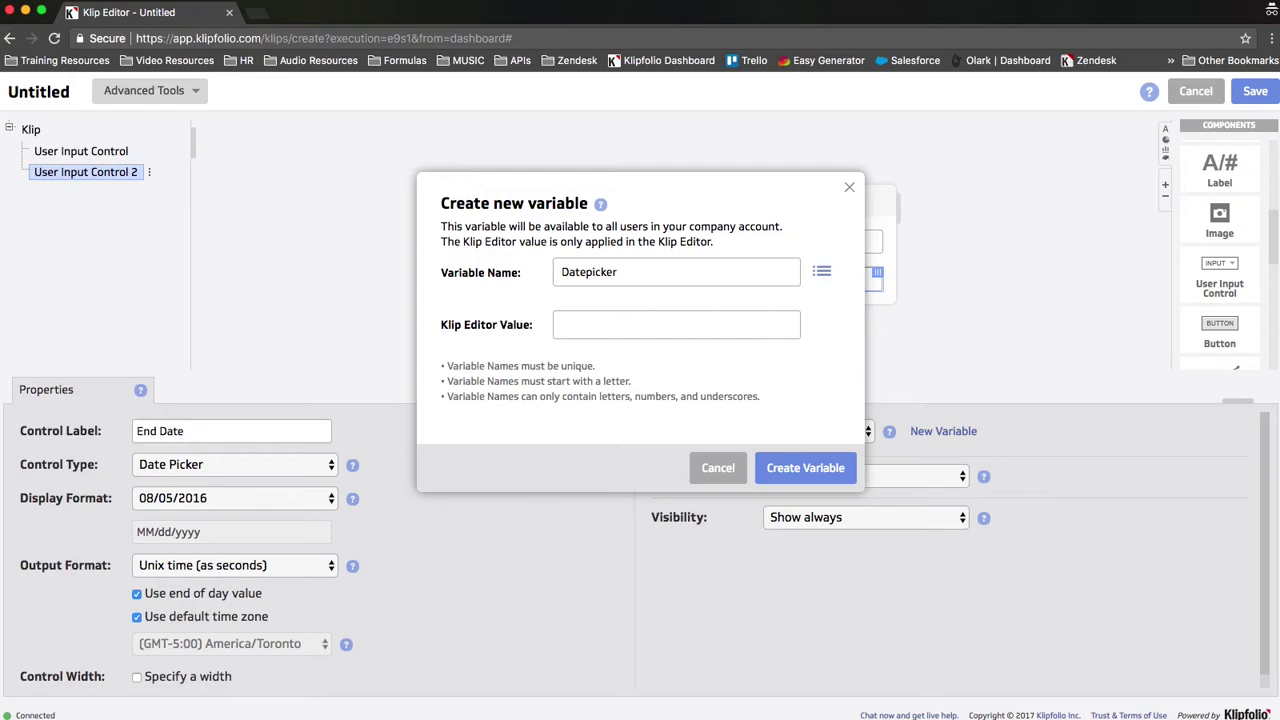
text(B)
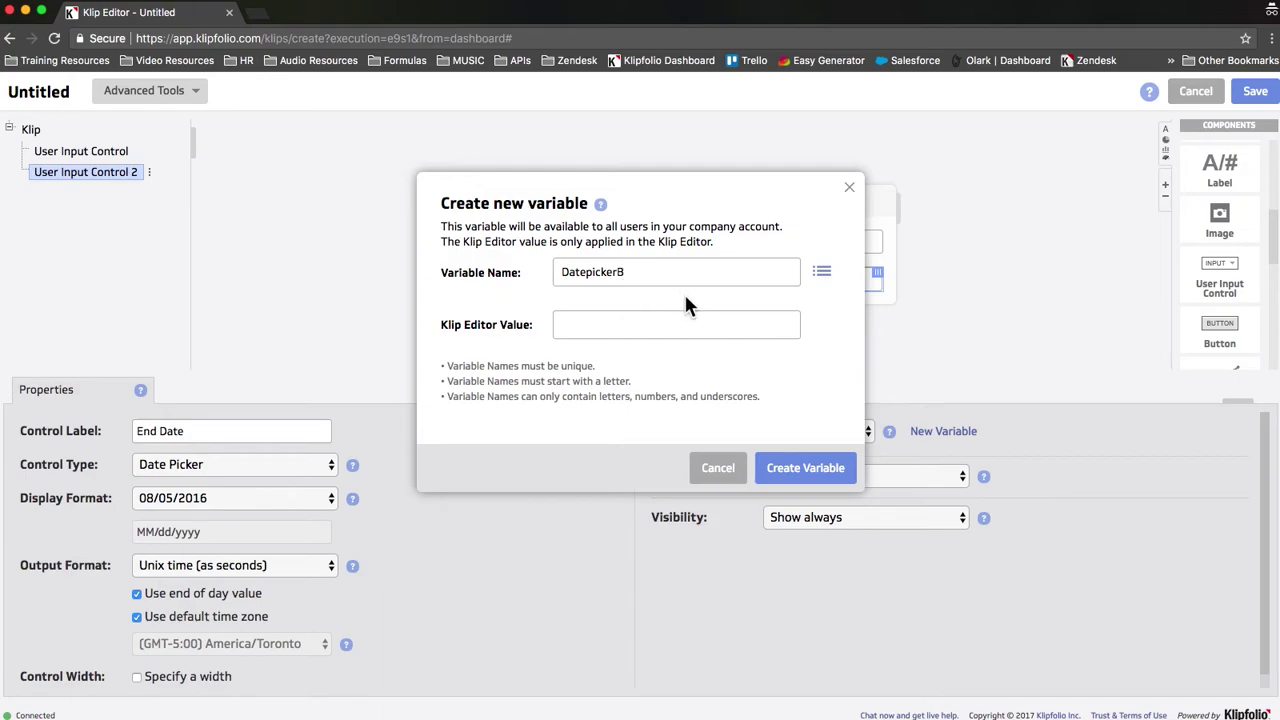
click(808, 468)
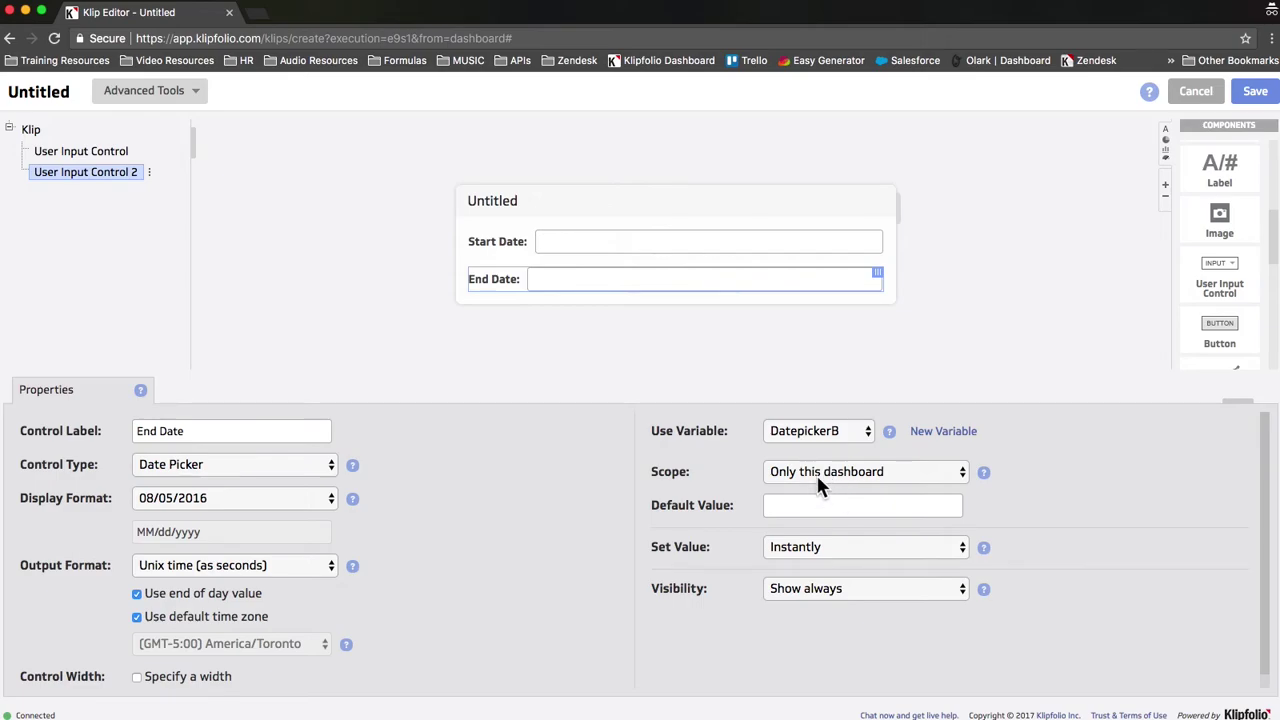
Title the Klip Date Range and save it to the dashboard without sharing it with any group
click(498, 206)
text(Date Range)
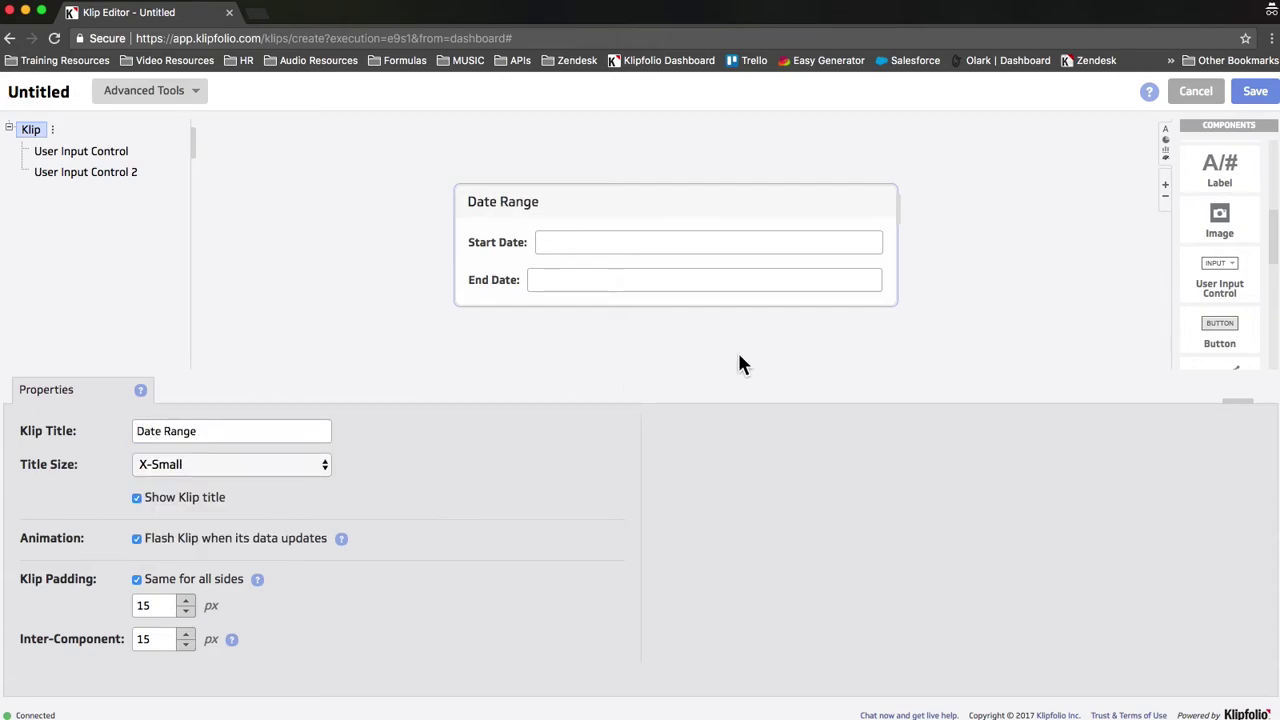
click(1247, 97)
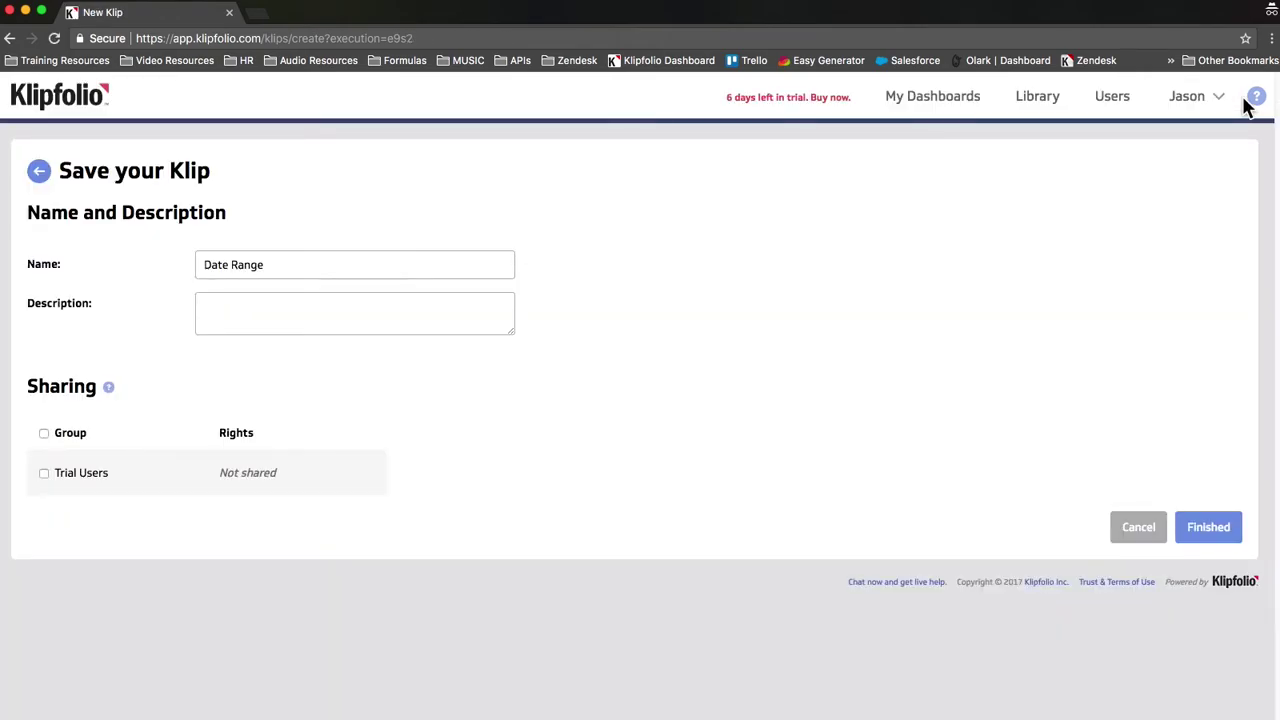
click(1222, 529)
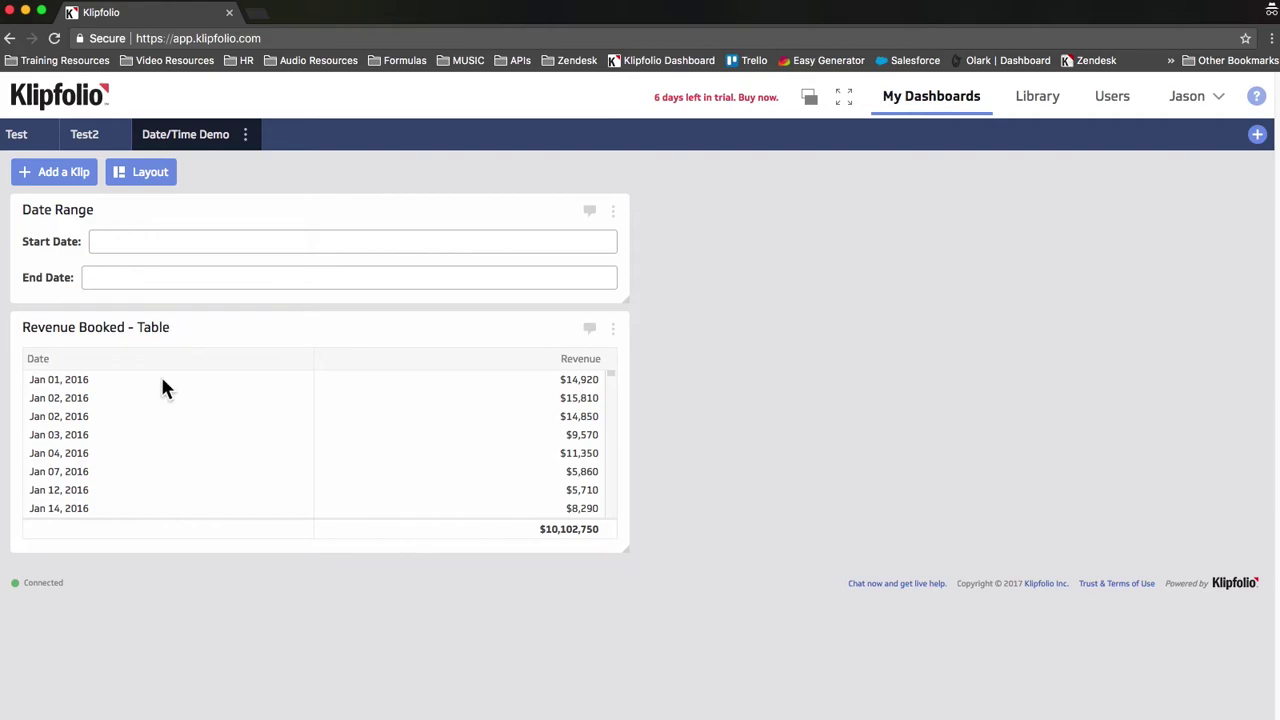
Edit the Revenue Booked table's Date column filter with an On or after condition that uses the DatepickerA variable
click(612, 334)
click(586, 356)
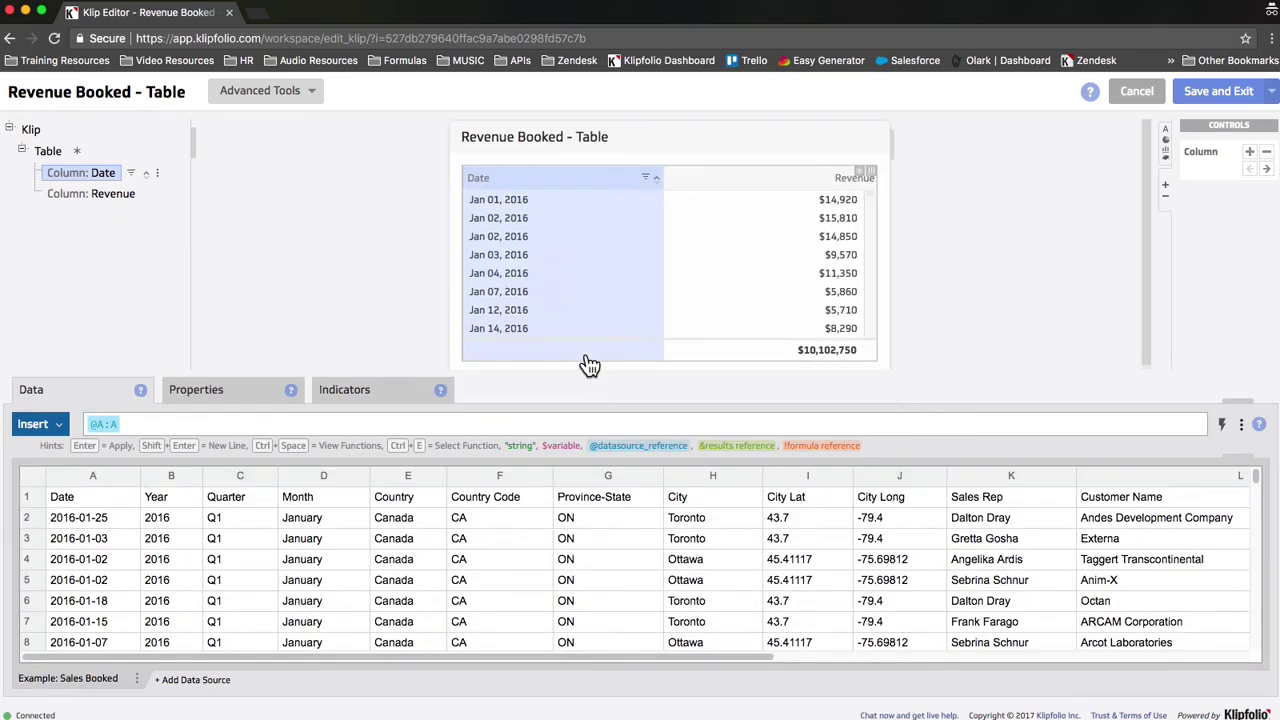
click(237, 393)
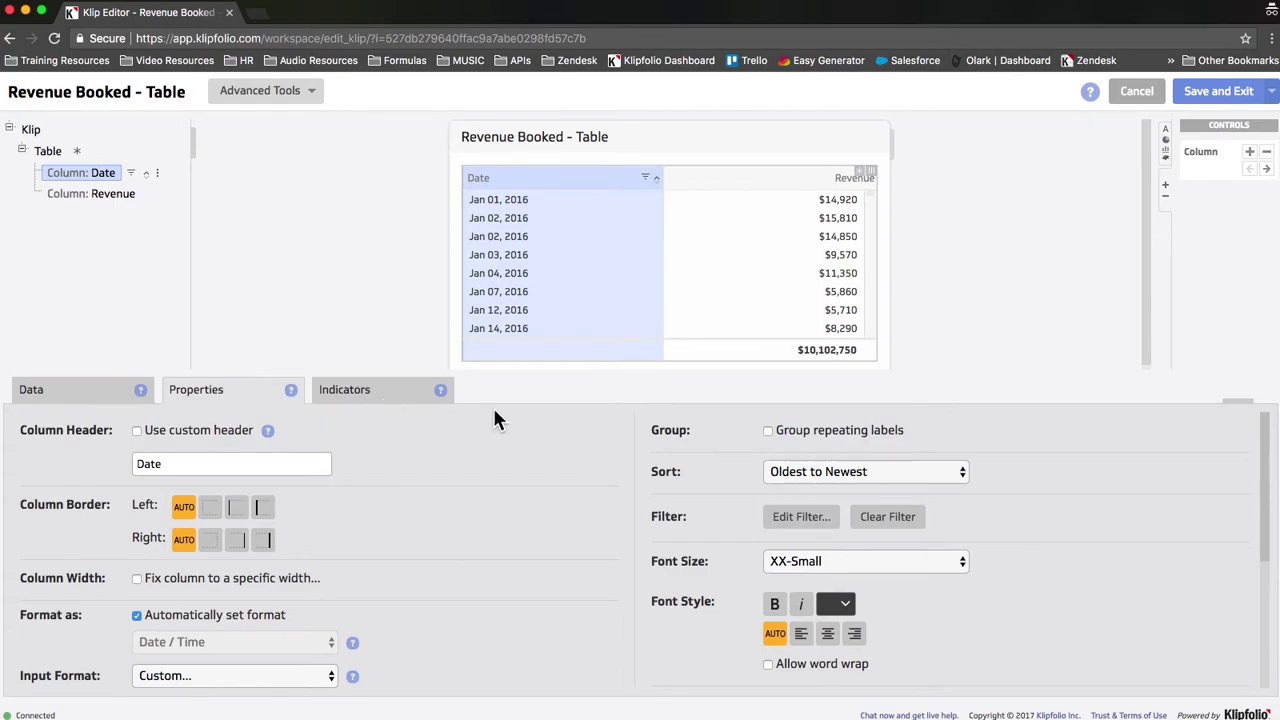
click(799, 519)
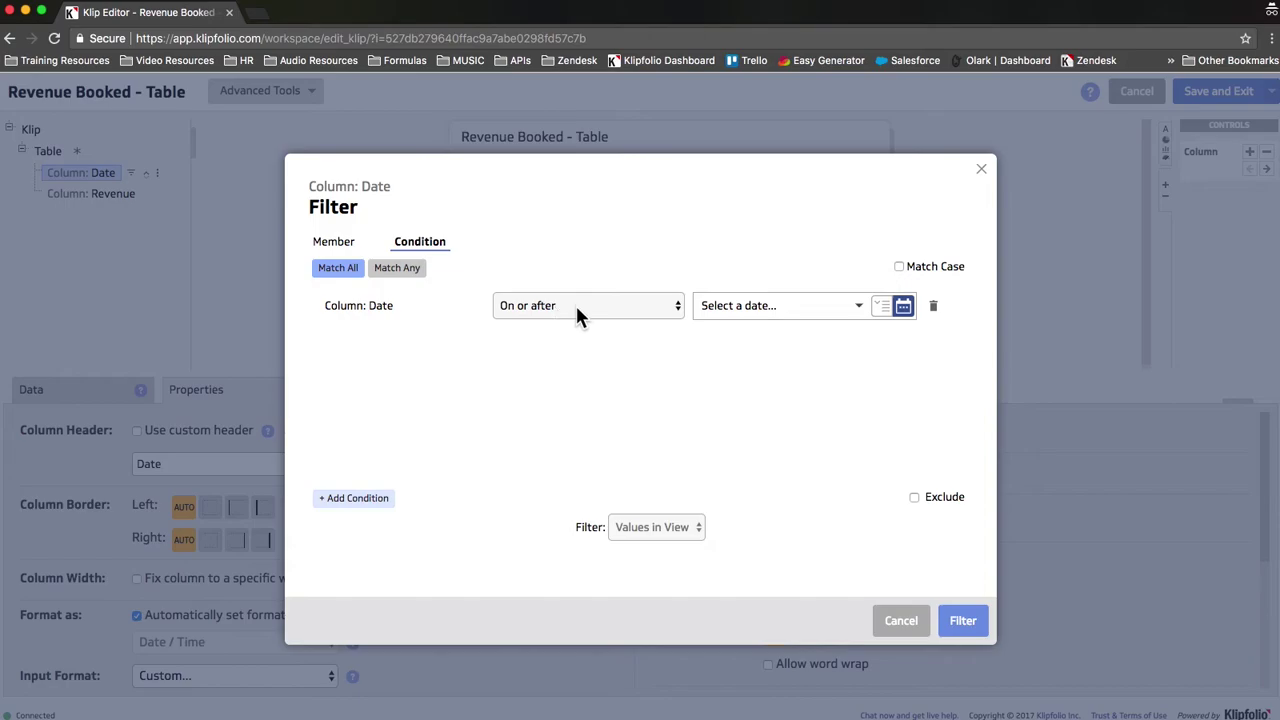
click(880, 308)
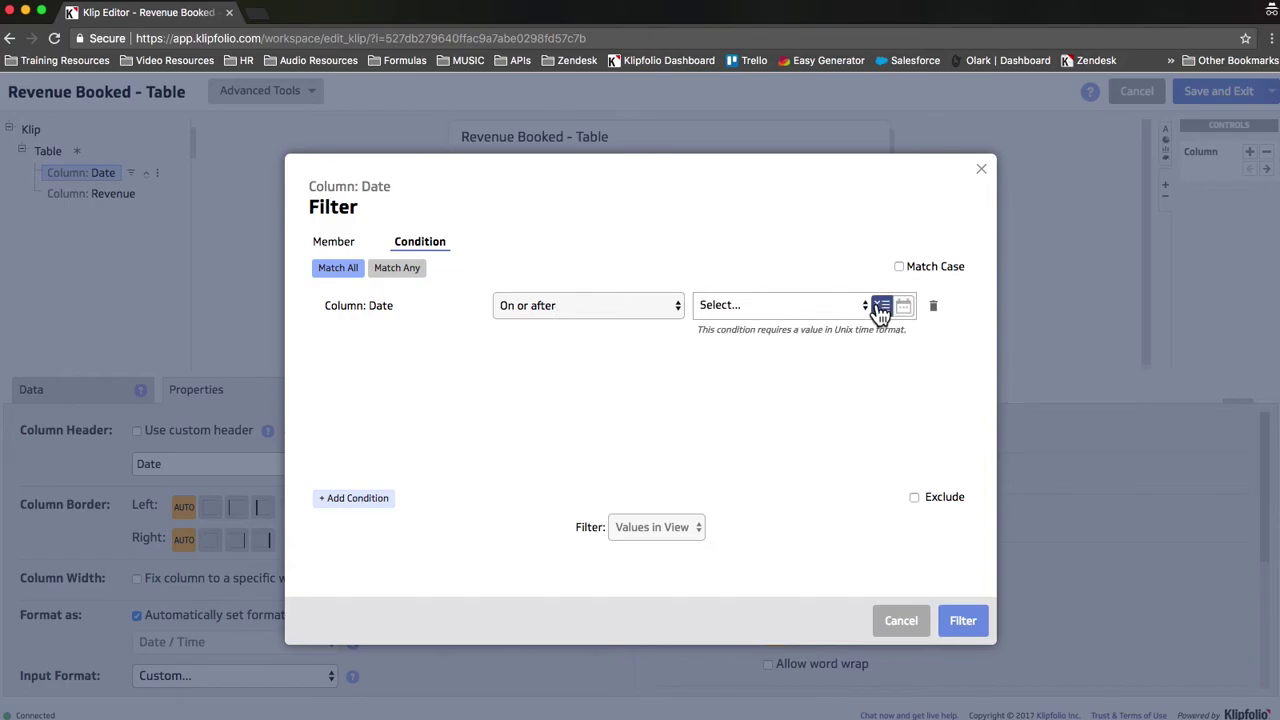
click(826, 300)
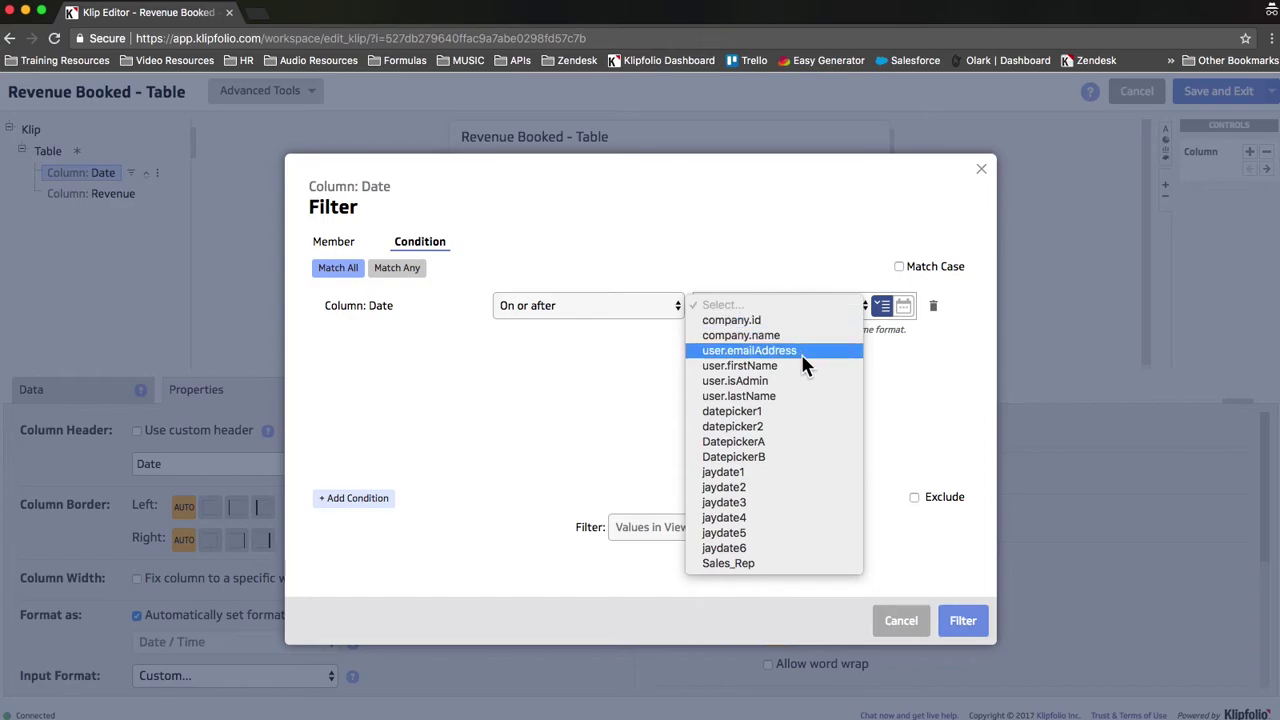
click(780, 443)
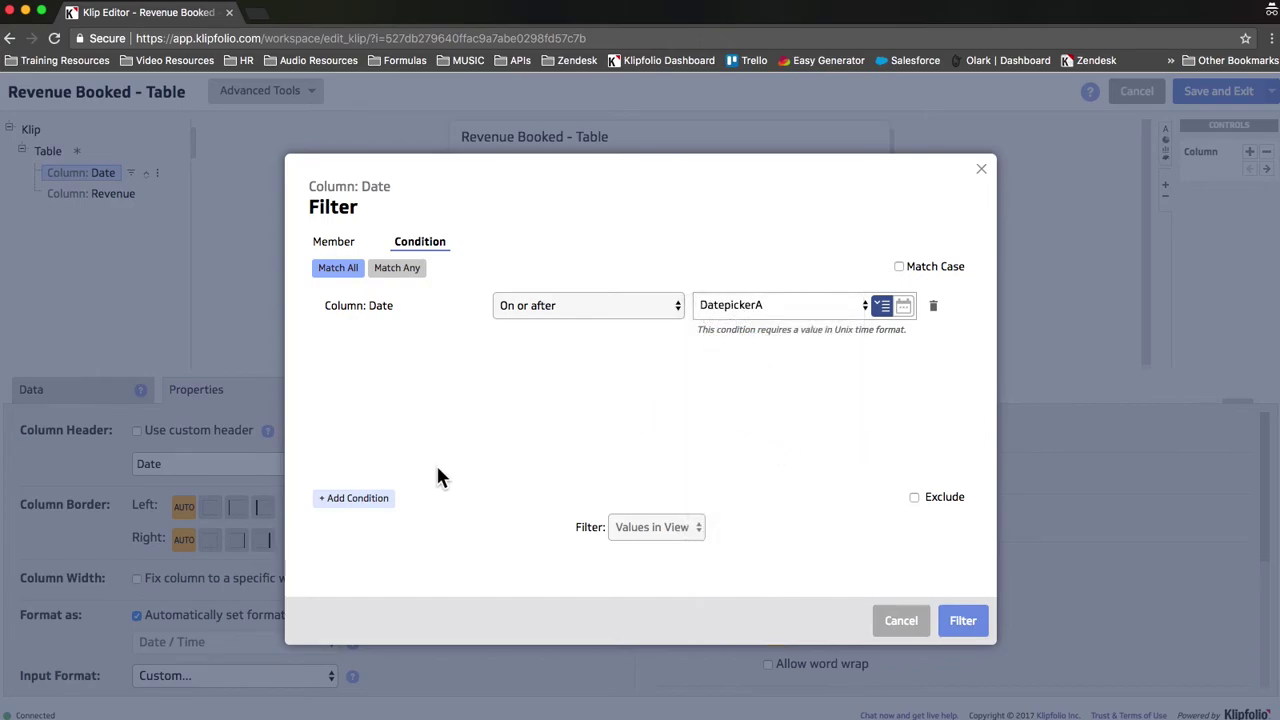
Add an On or before condition using DatepickerB to the Date filter, apply it, and save the table Klip
click(376, 504)
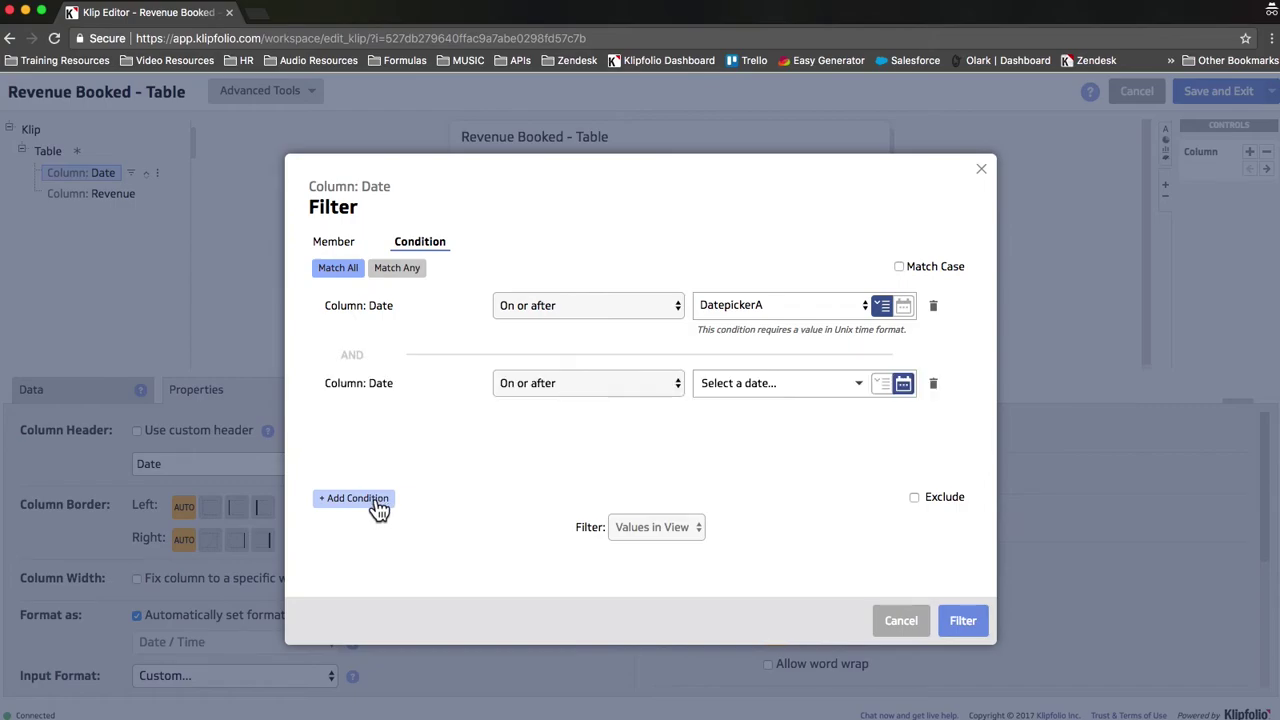
click(534, 387)
click(553, 398)
click(881, 384)
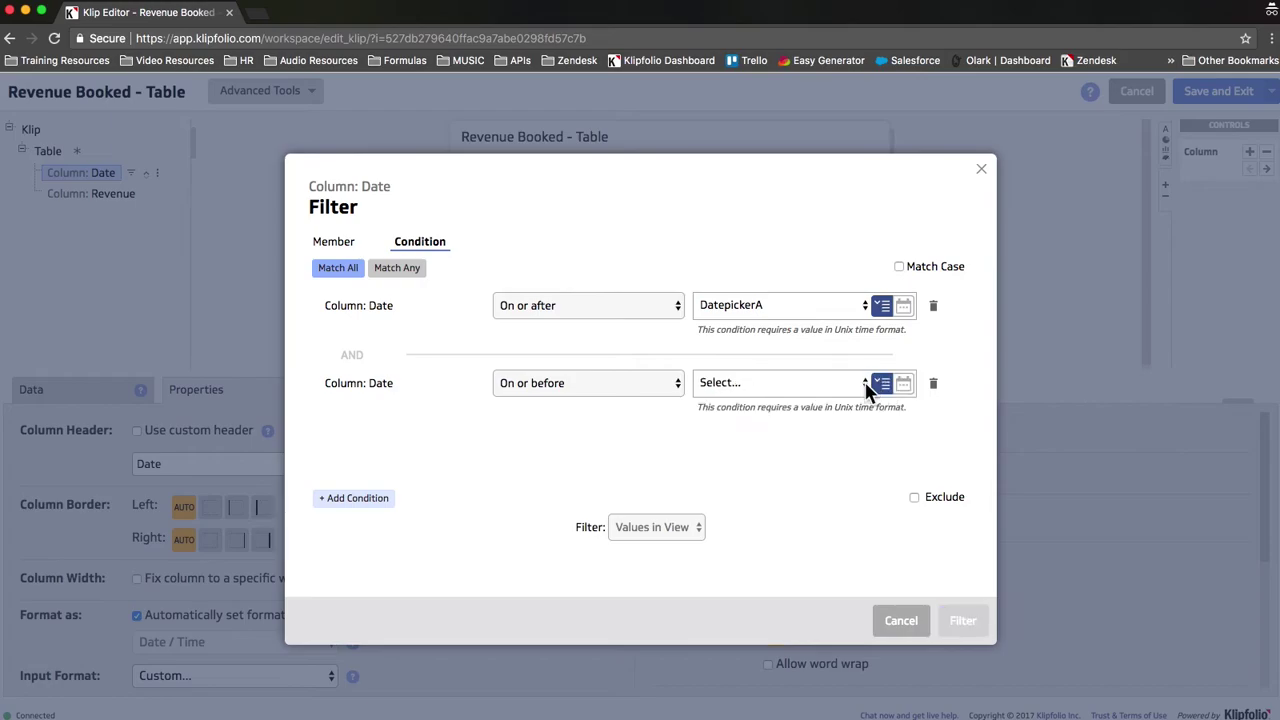
click(782, 383)
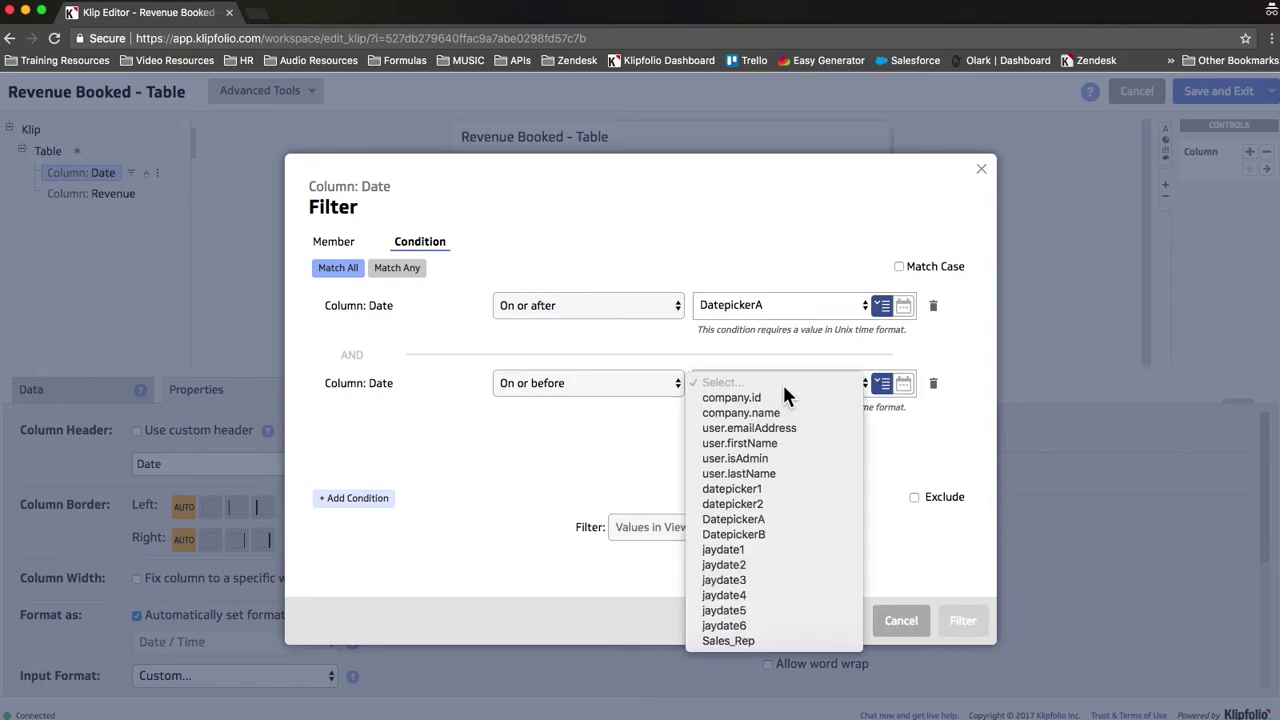
click(772, 536)
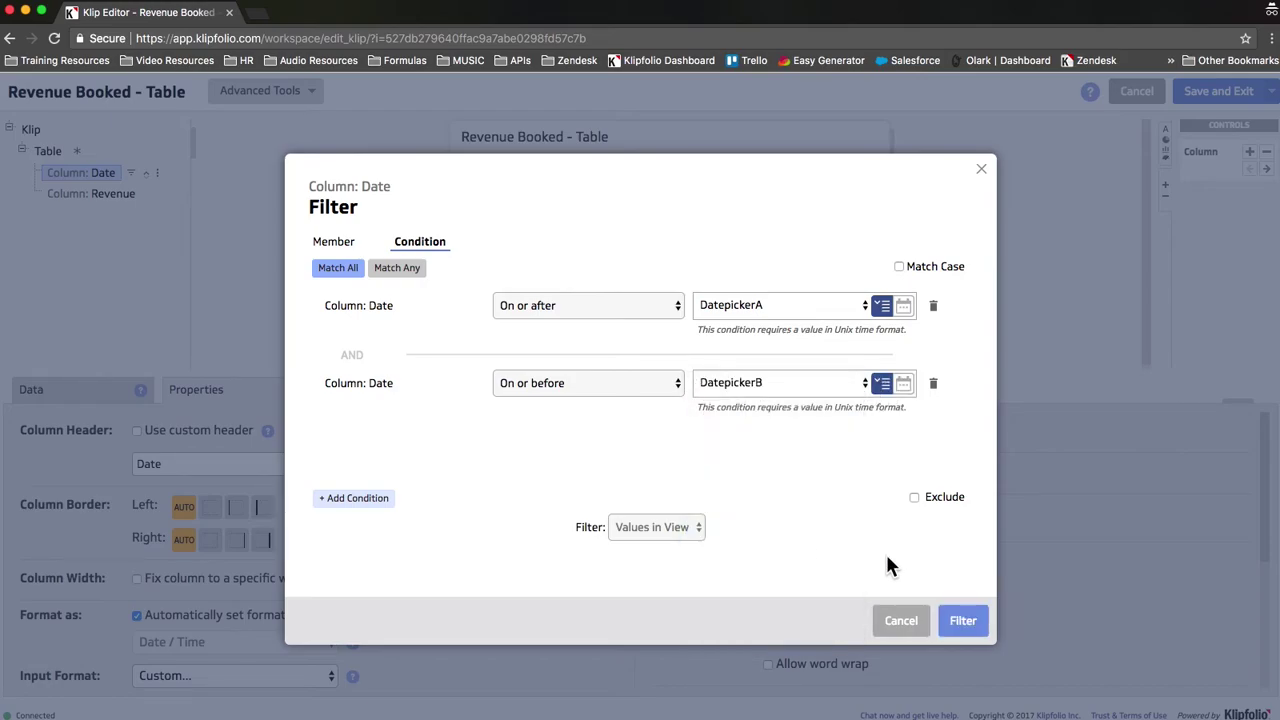
click(961, 622)
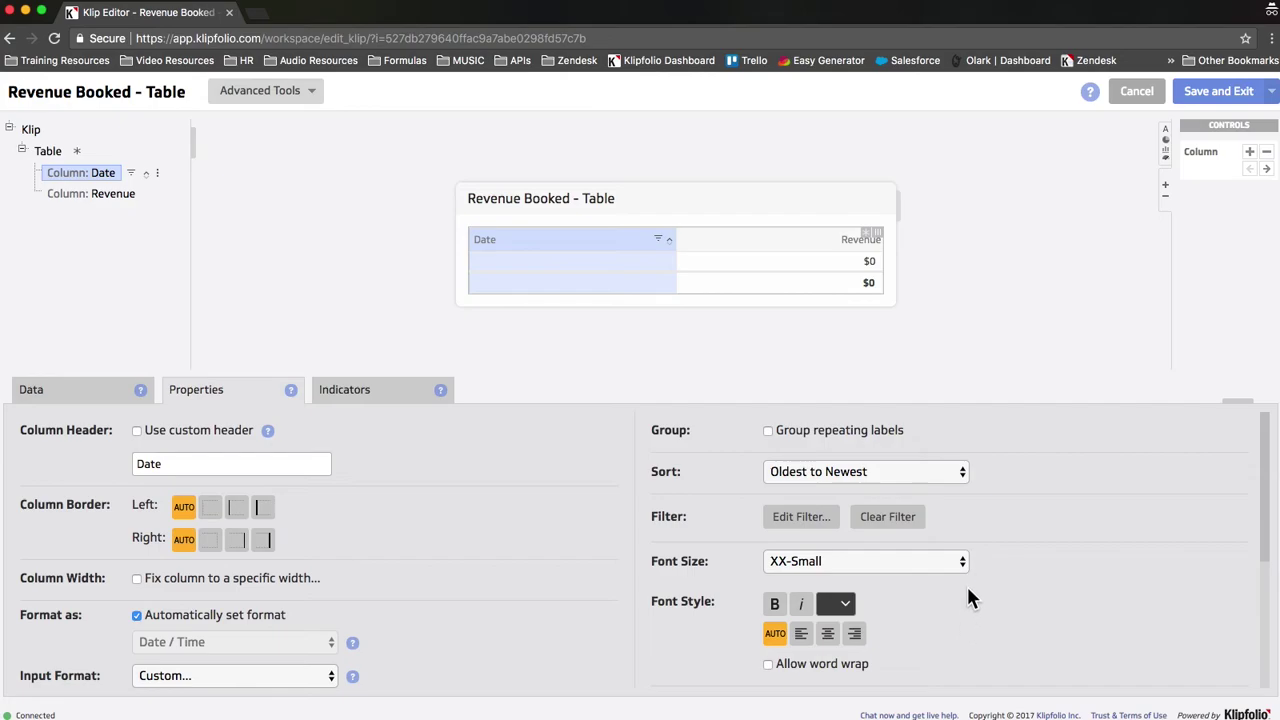
click(1189, 91)
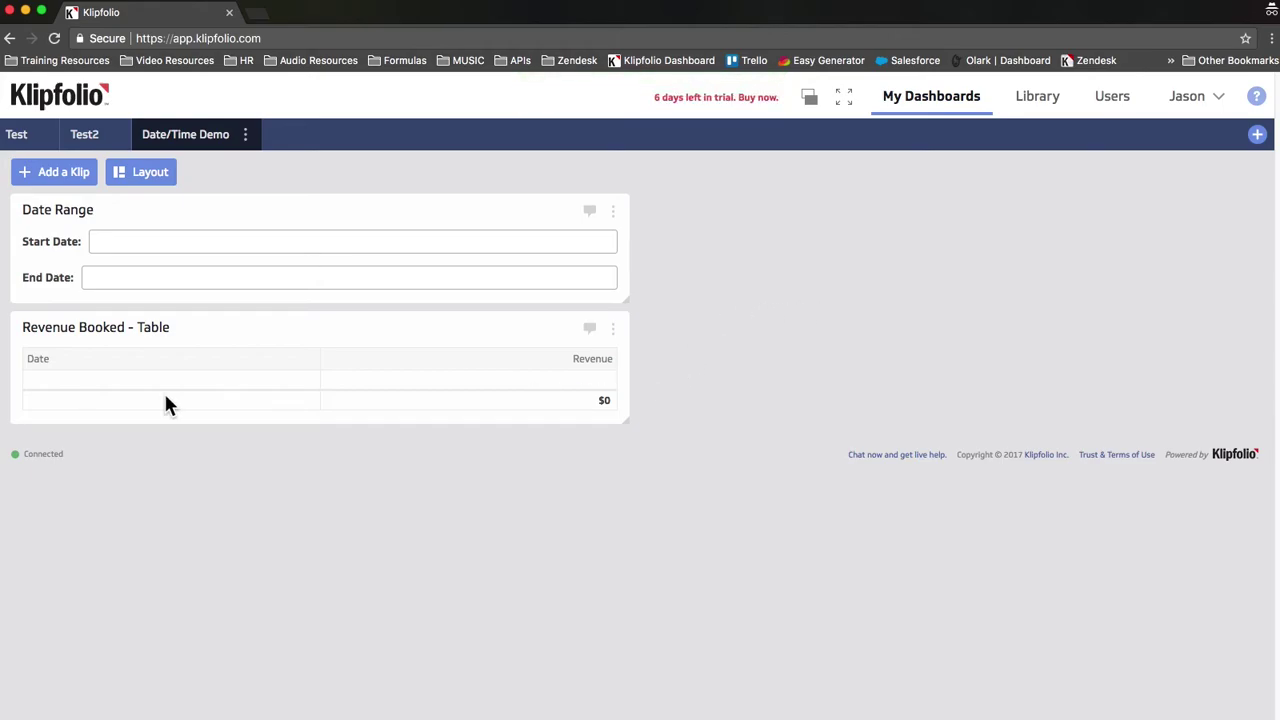
Set the dashboard's Start Date to 11/01/2017 and End Date to 12/31/2017, and look through the filtered revenue rows
click(129, 246)
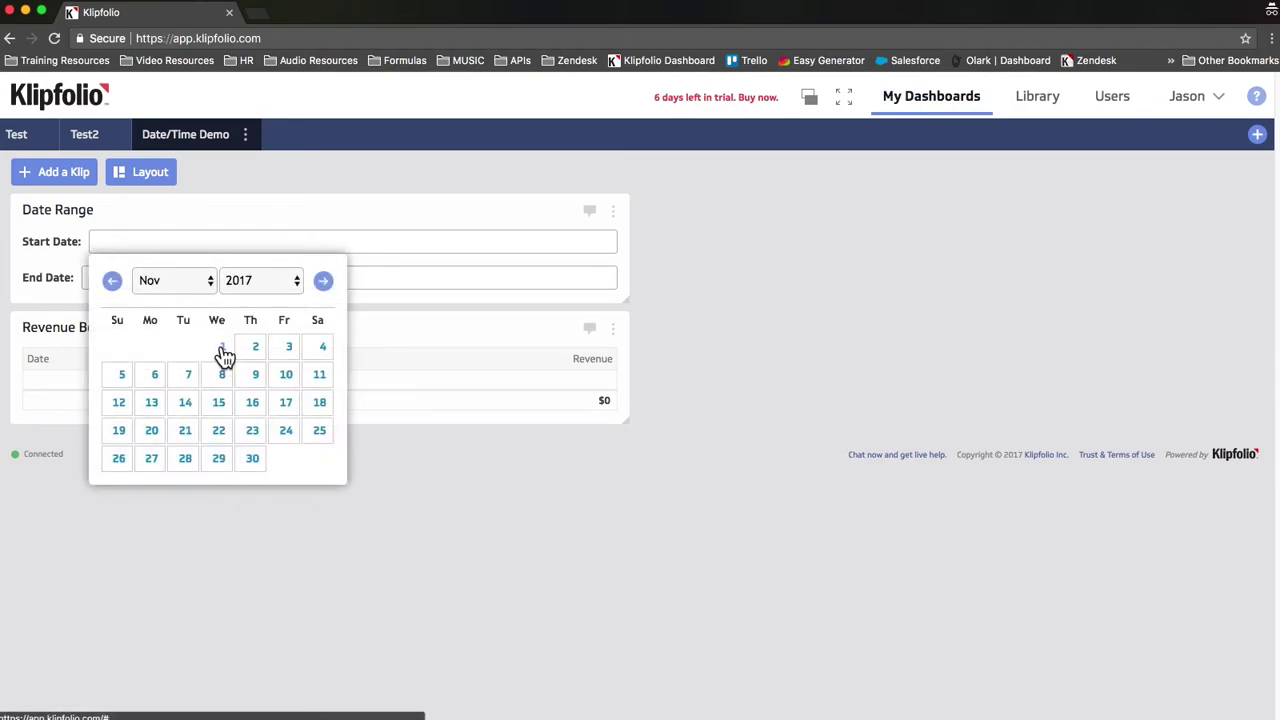
click(323, 284)
click(285, 348)
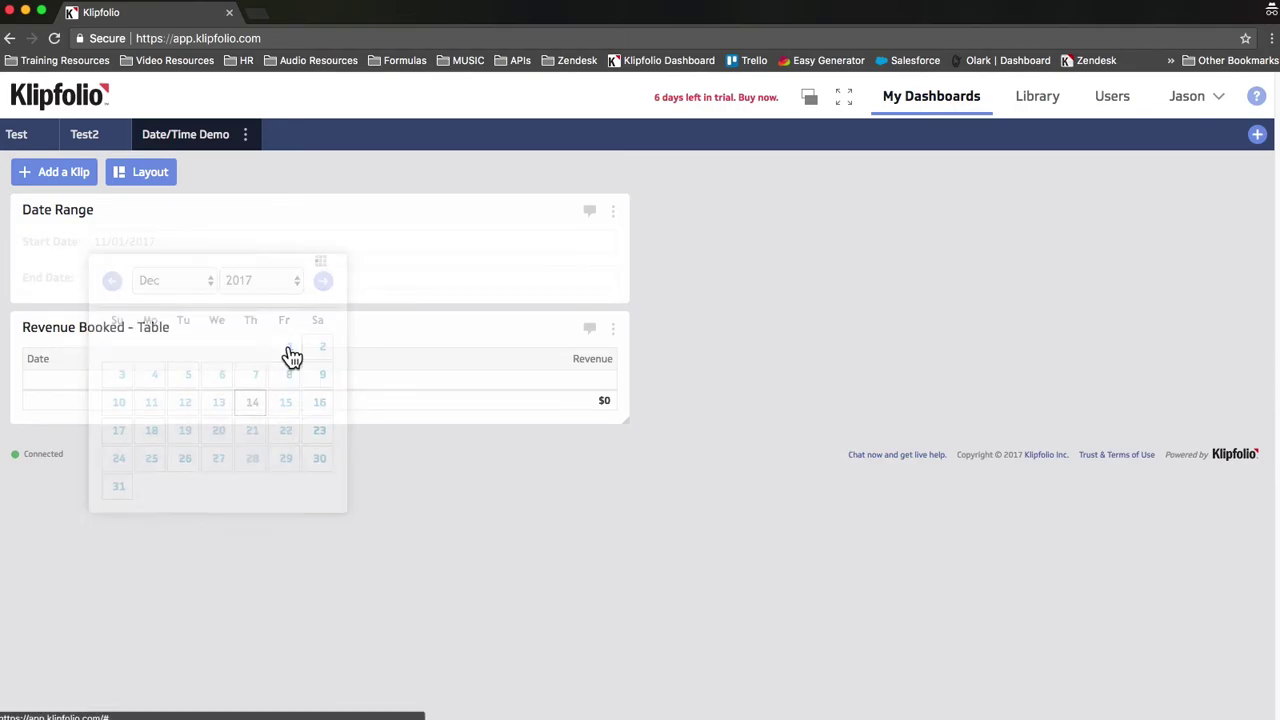
click(150, 277)
click(111, 520)
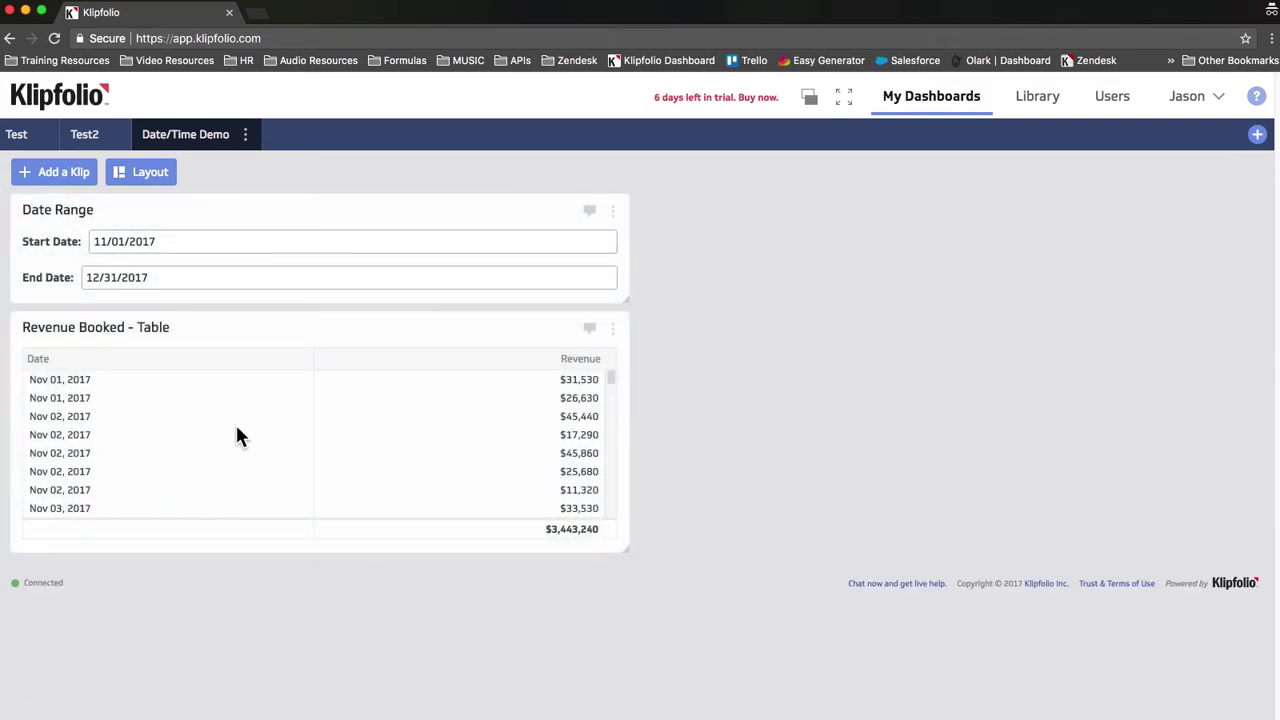
scroll(235, 367, down, 5)
scroll(235, 367, up, 5)
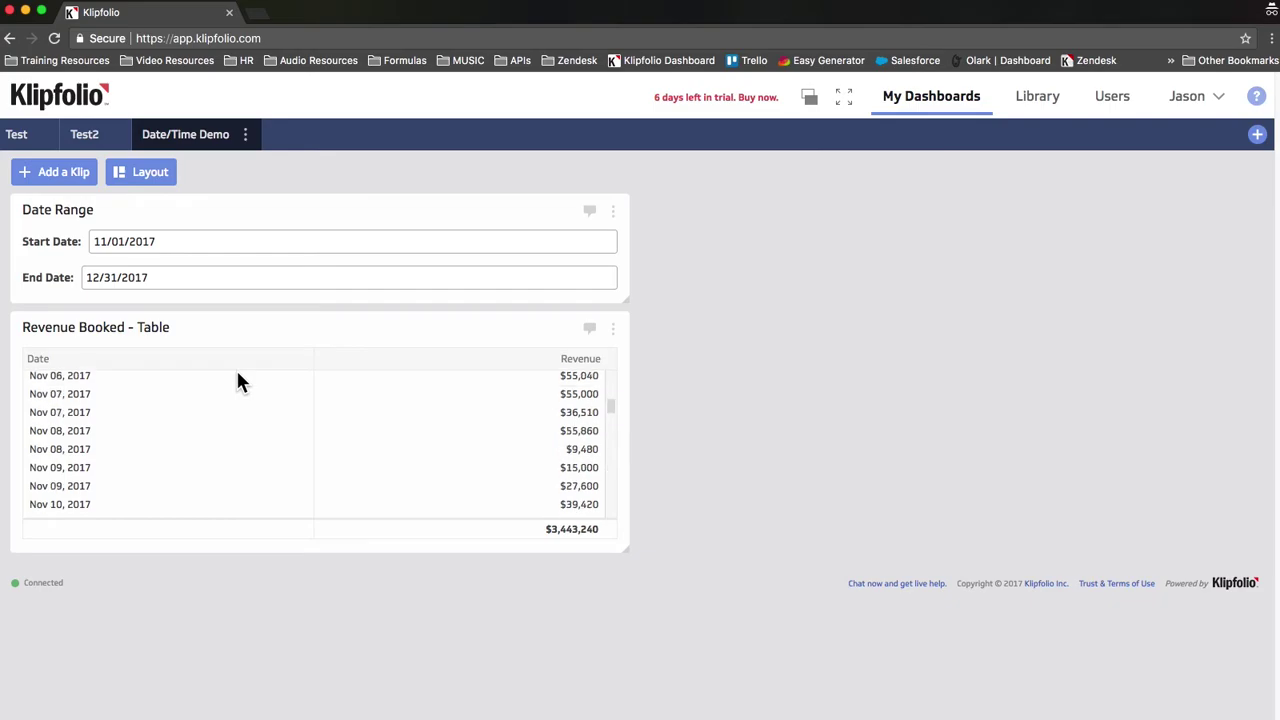
Set the Start Date to 12/01/2017 and look through the filtered revenue table
click(180, 242)
click(320, 280)
click(283, 344)
scroll(166, 425, down, 3)
scroll(167, 420, down, 5)
scroll(168, 421, up, 10)
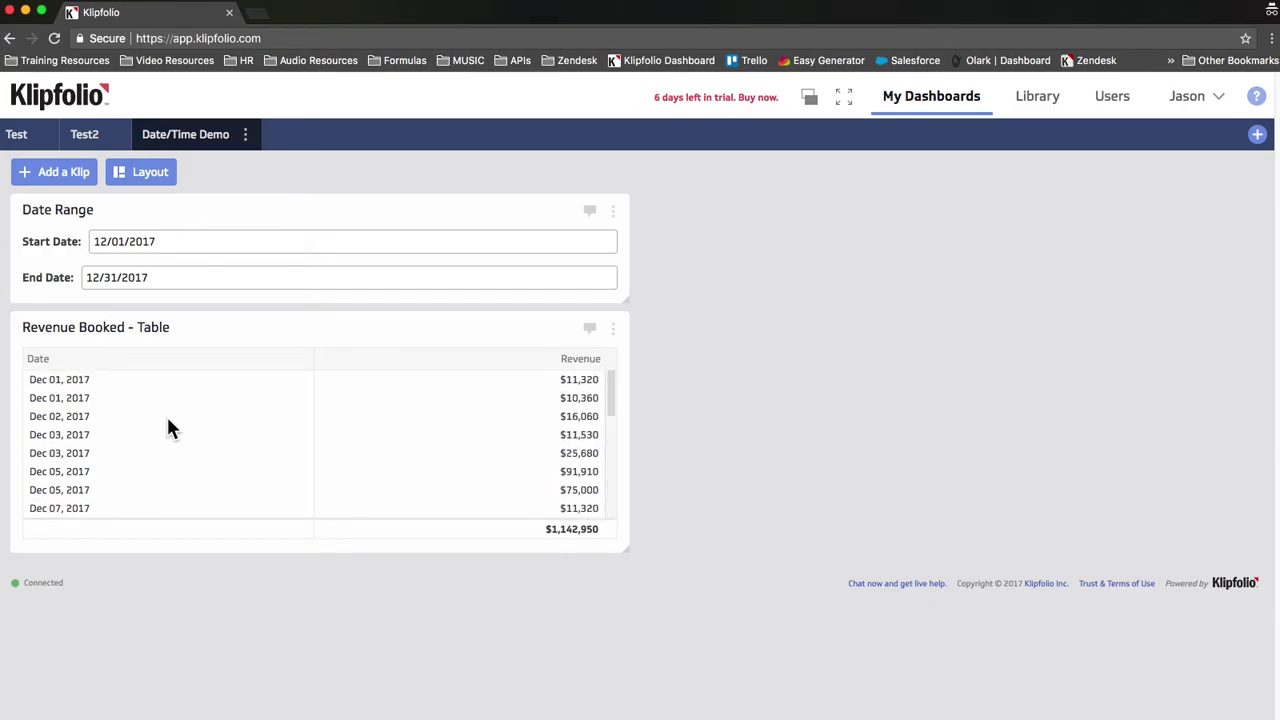
Start a new custom Klip on the dashboard and place a Bar/Line Chart in it
click(54, 176)
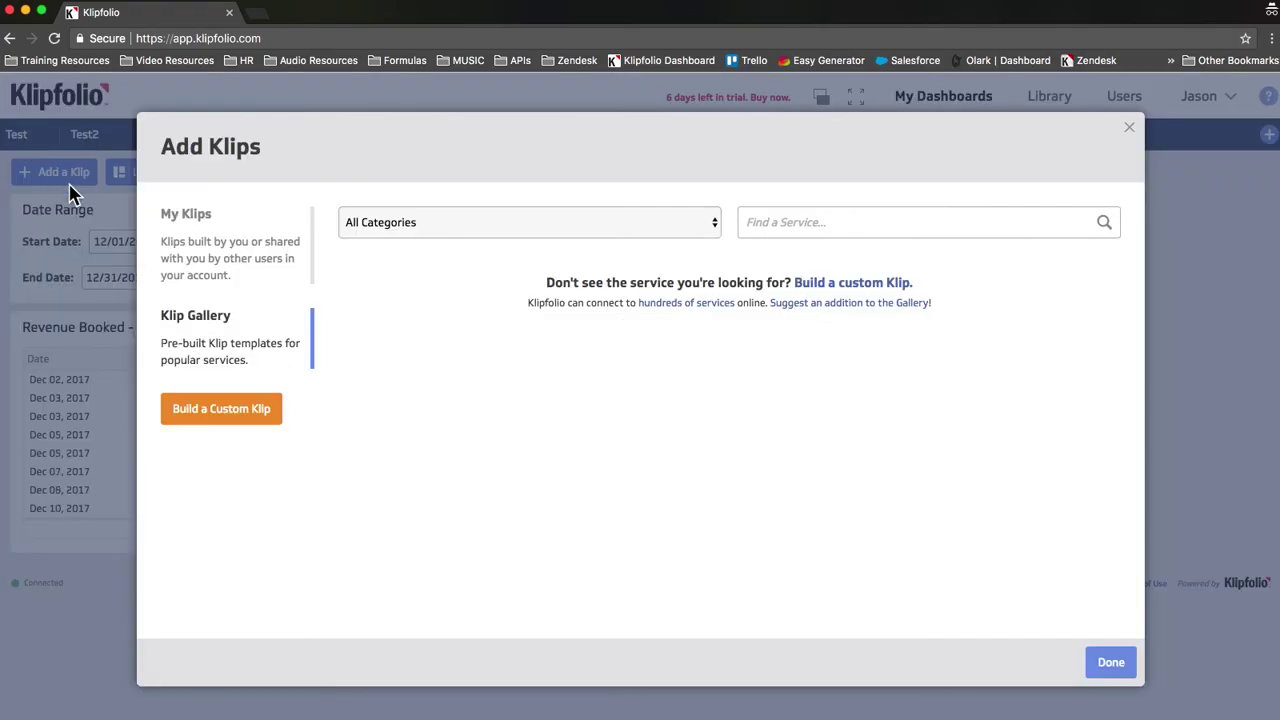
click(197, 410)
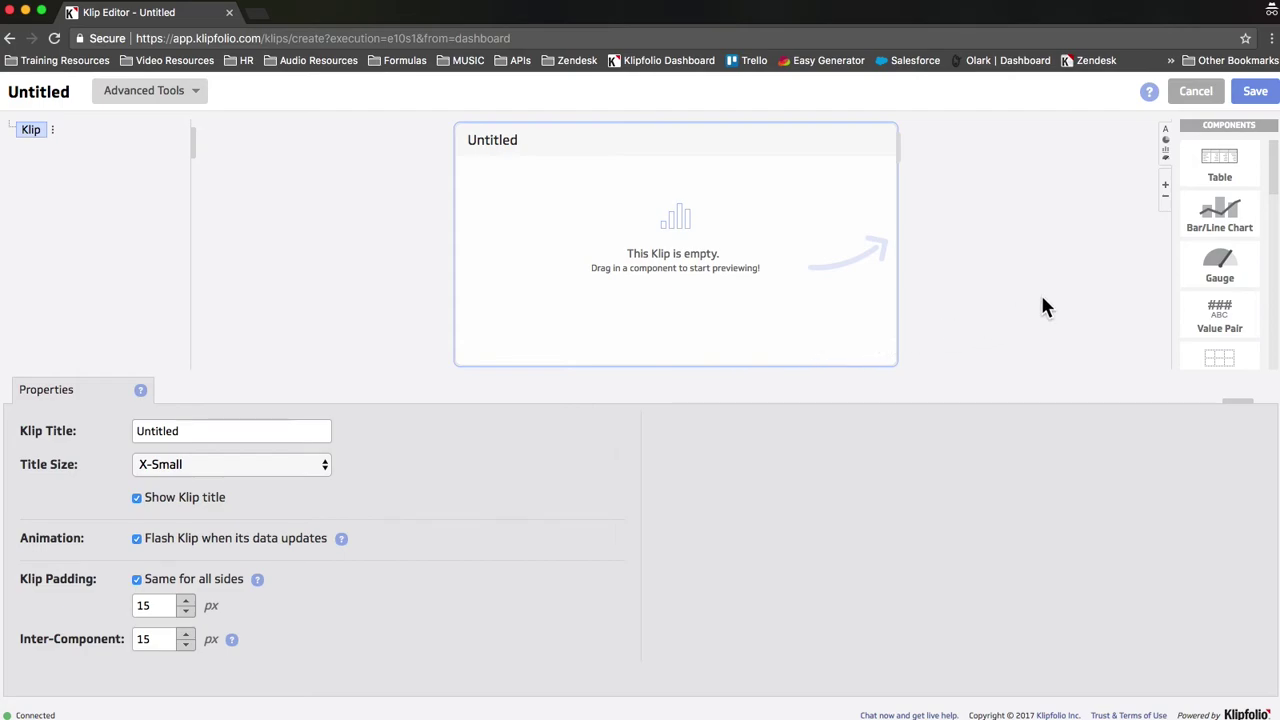
drag(1220, 214, 774, 240)
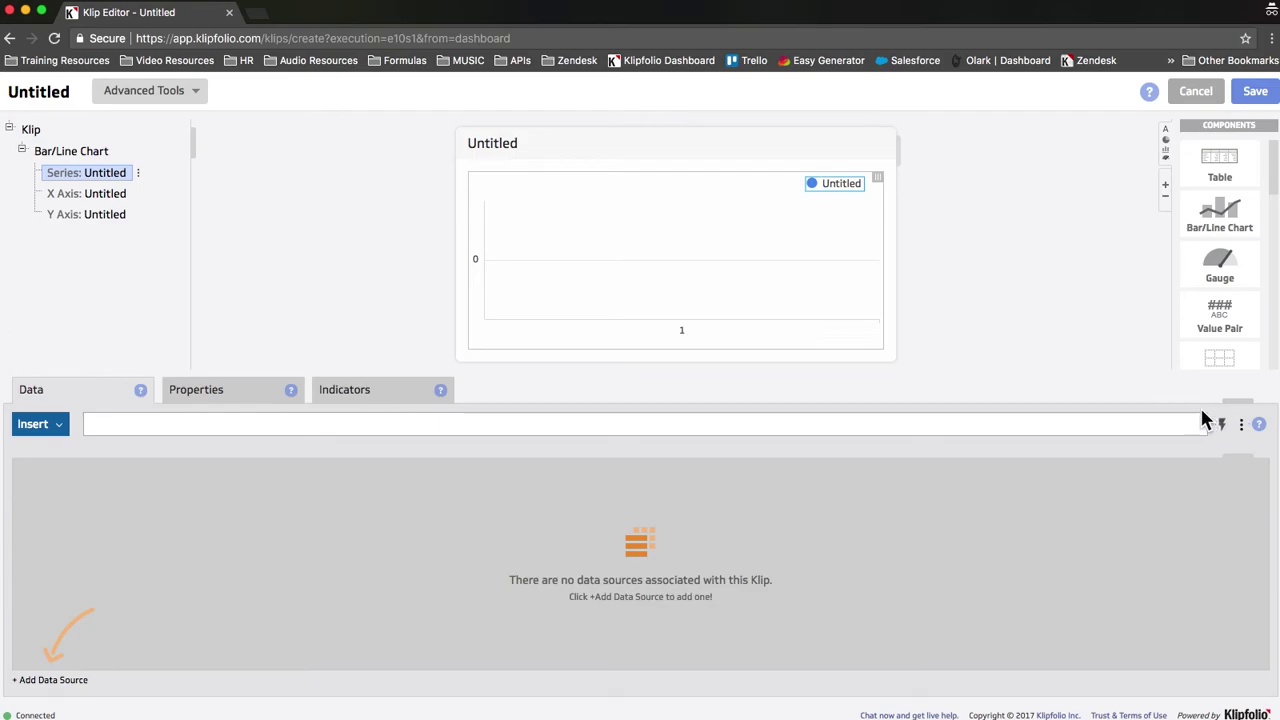
Add the Example: Sales Booked data source to the chart Klip and assign Date column A to the X axis
click(72, 682)
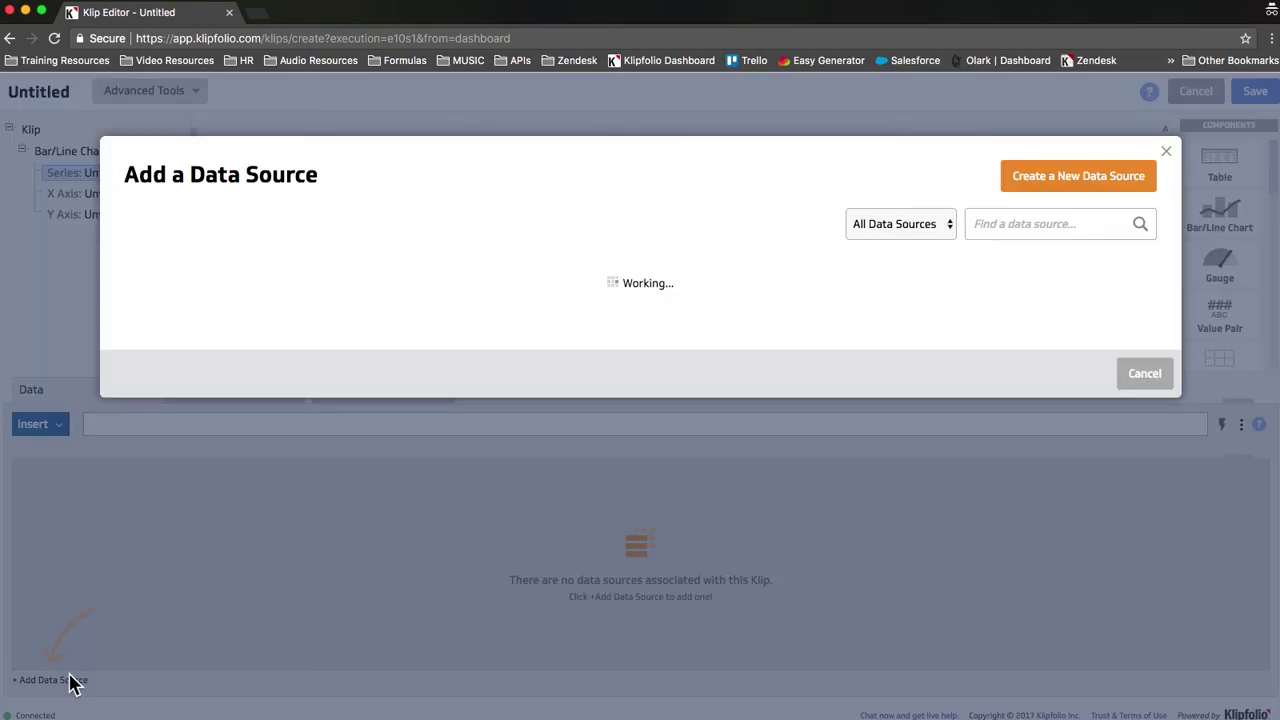
click(209, 337)
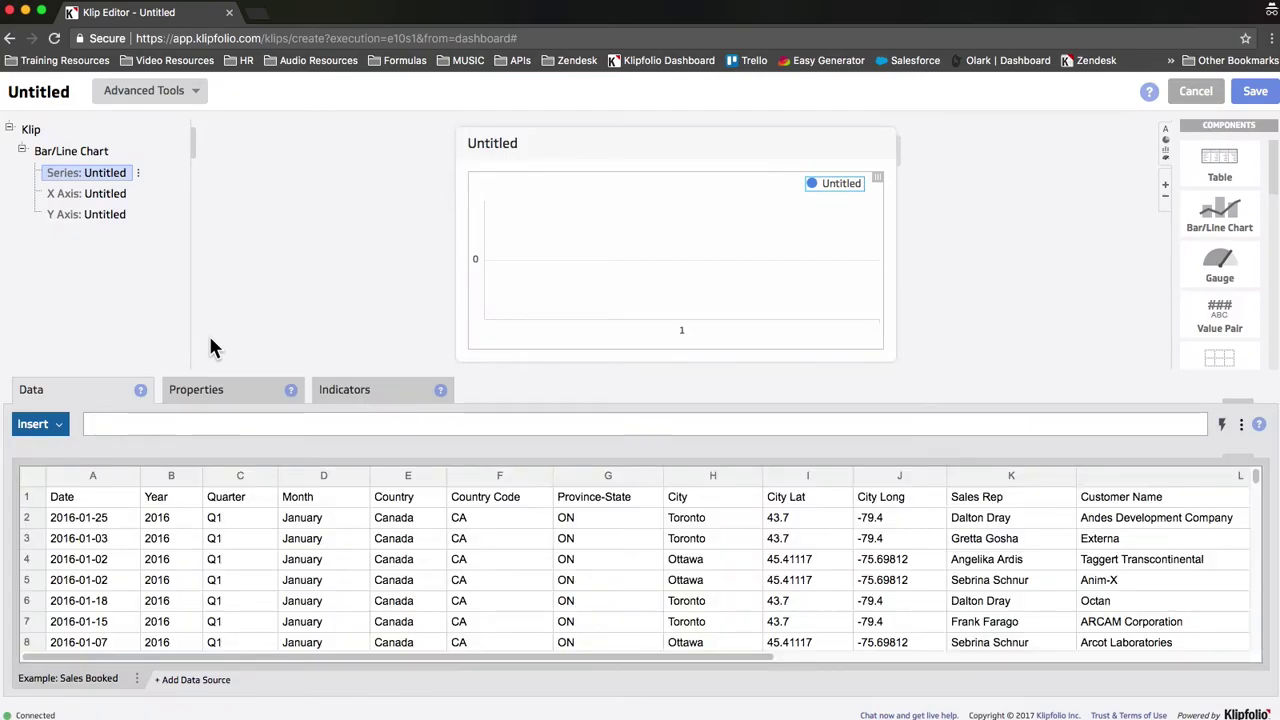
click(90, 195)
click(93, 476)
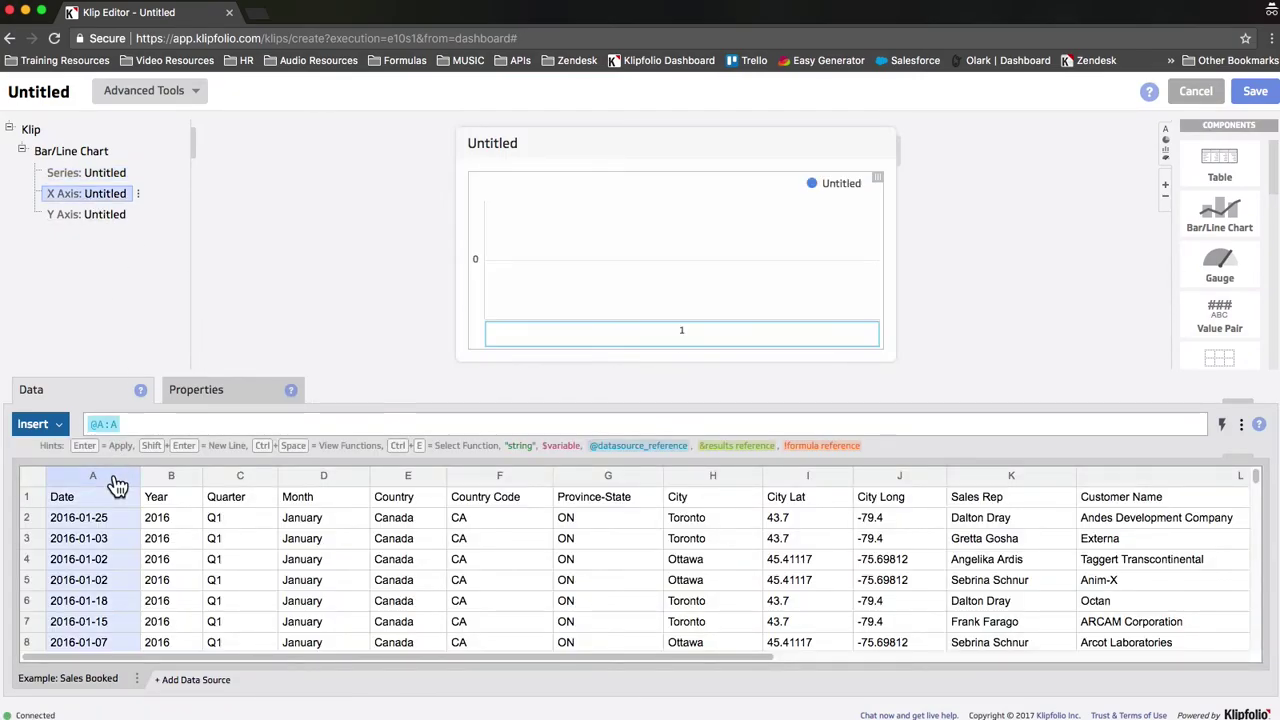
Group the X axis's repeating labels and sort its dates Oldest to Newest
click(188, 402)
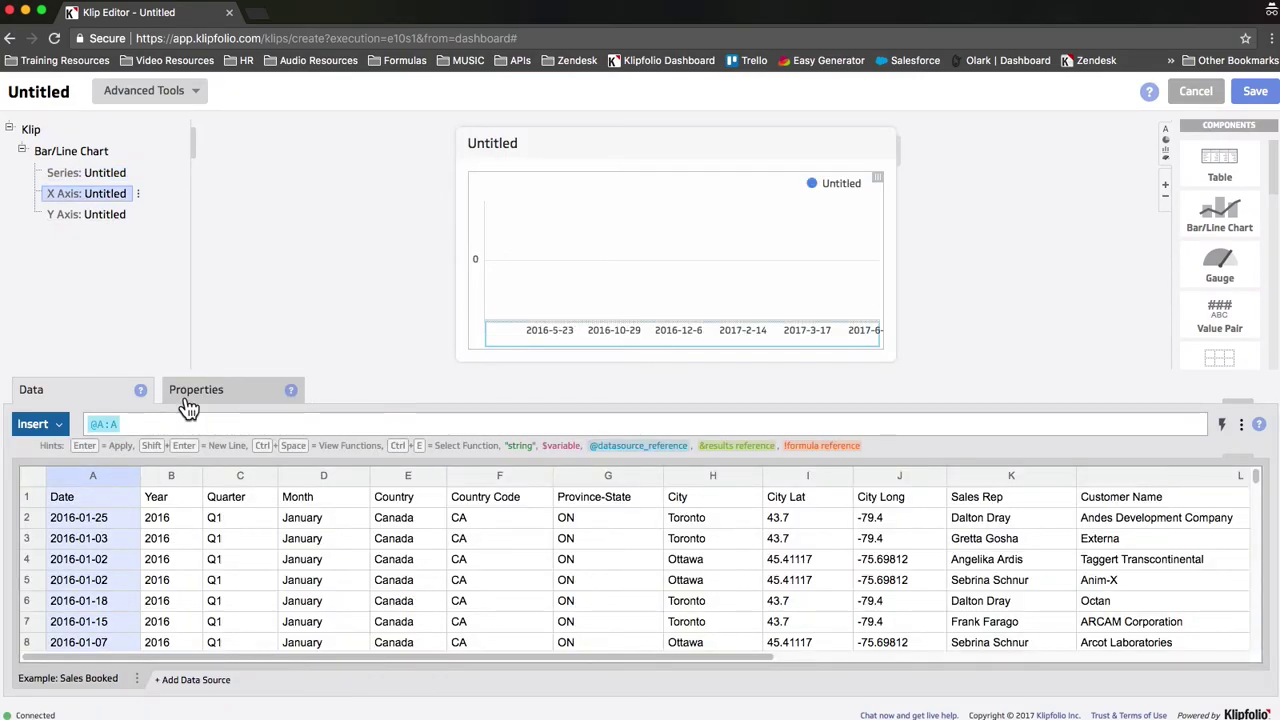
scroll(399, 500, down, 3)
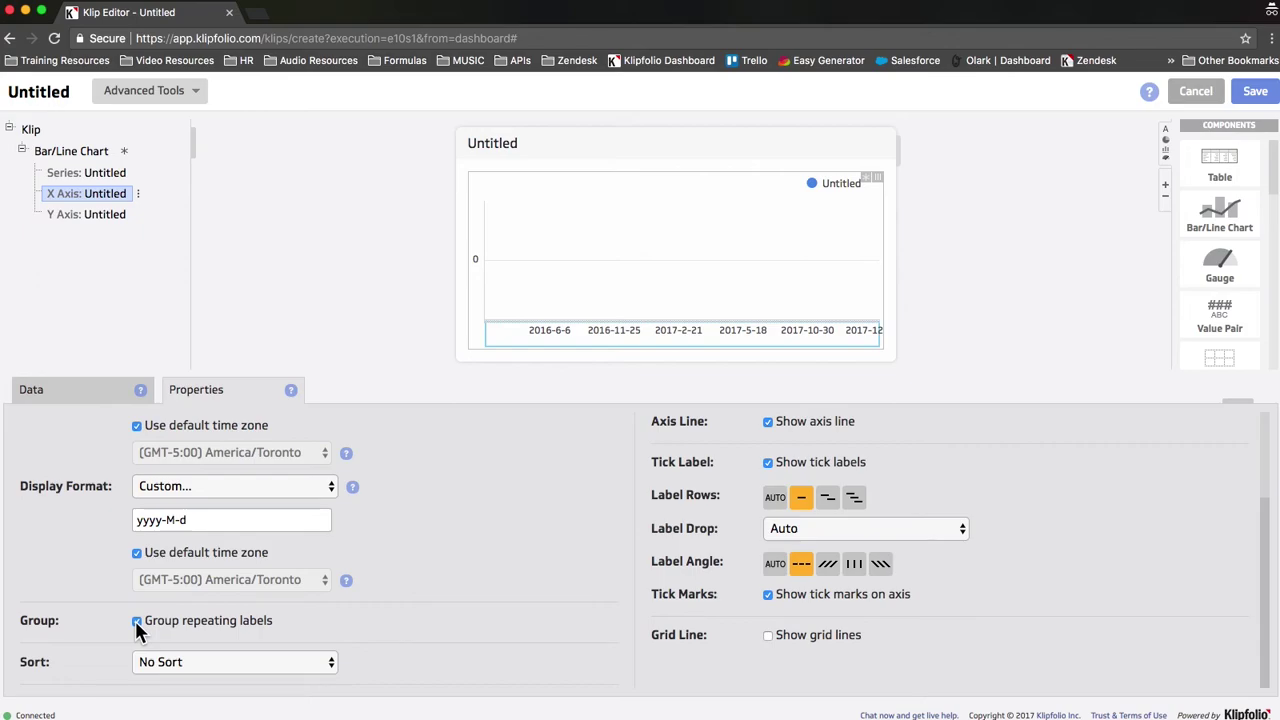
click(254, 662)
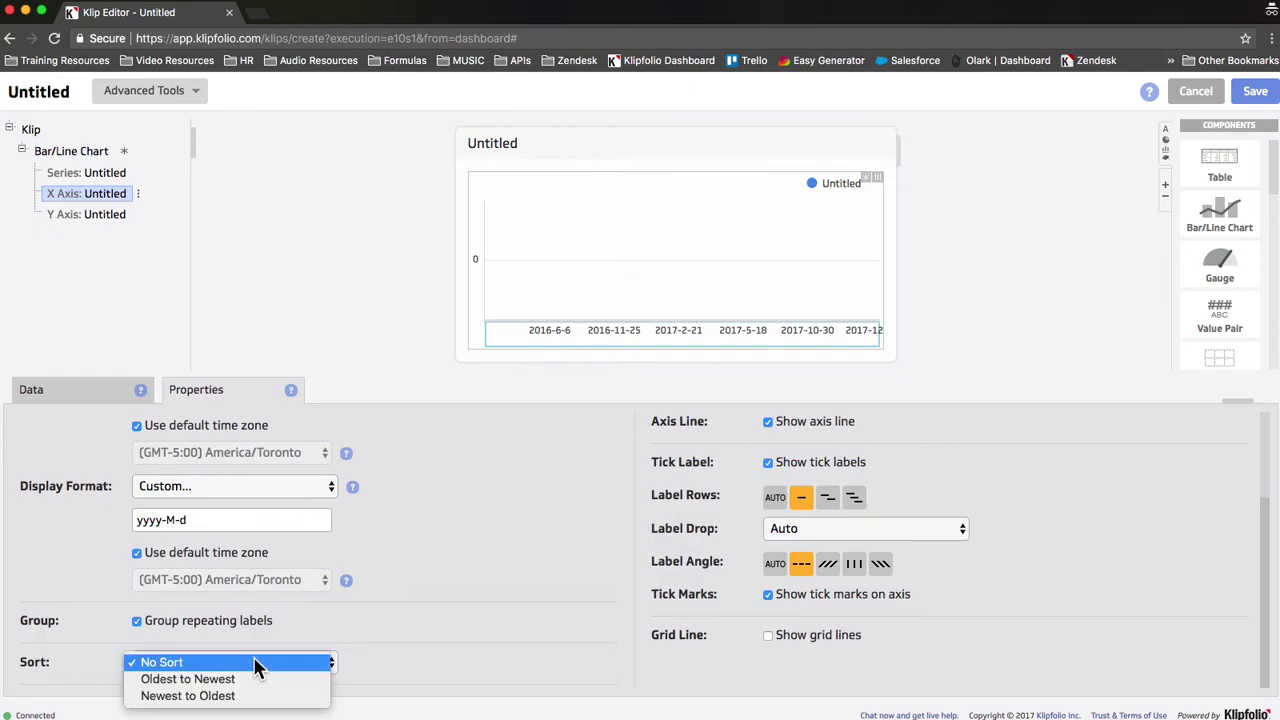
click(250, 680)
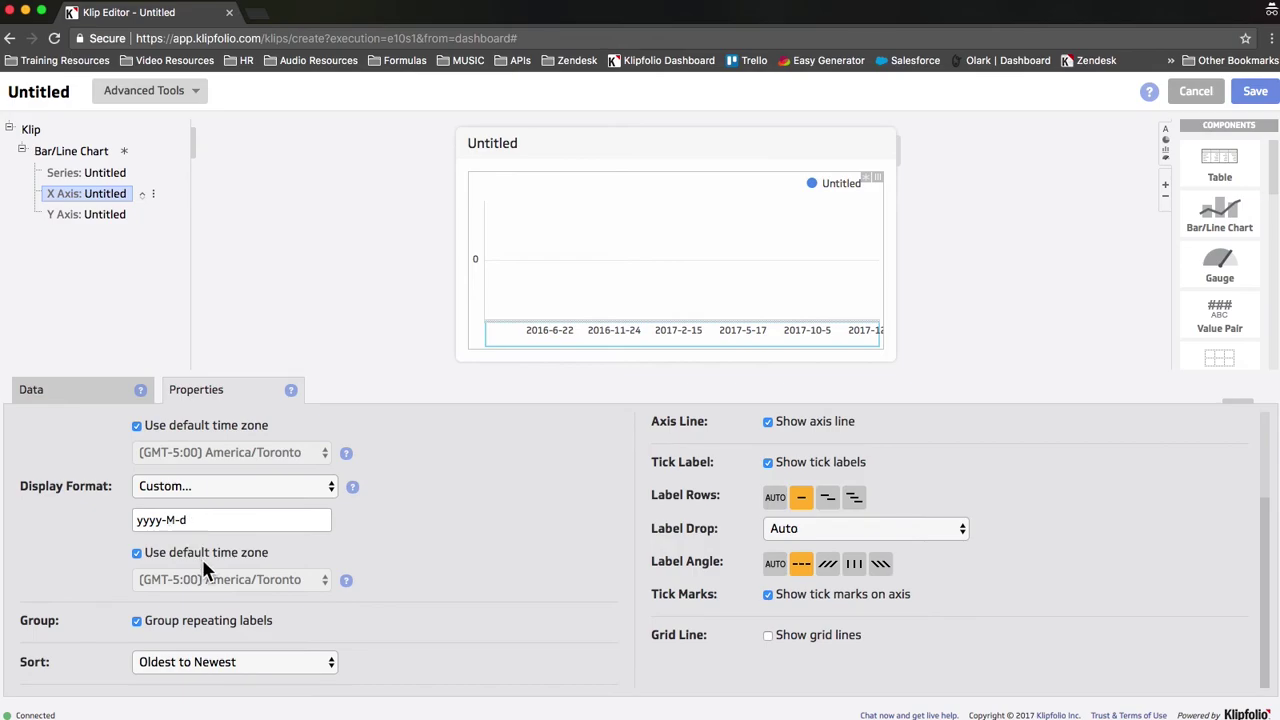
Set the X axis's display format to August 5, 2016 and its label rows and label angle to Auto
click(217, 490)
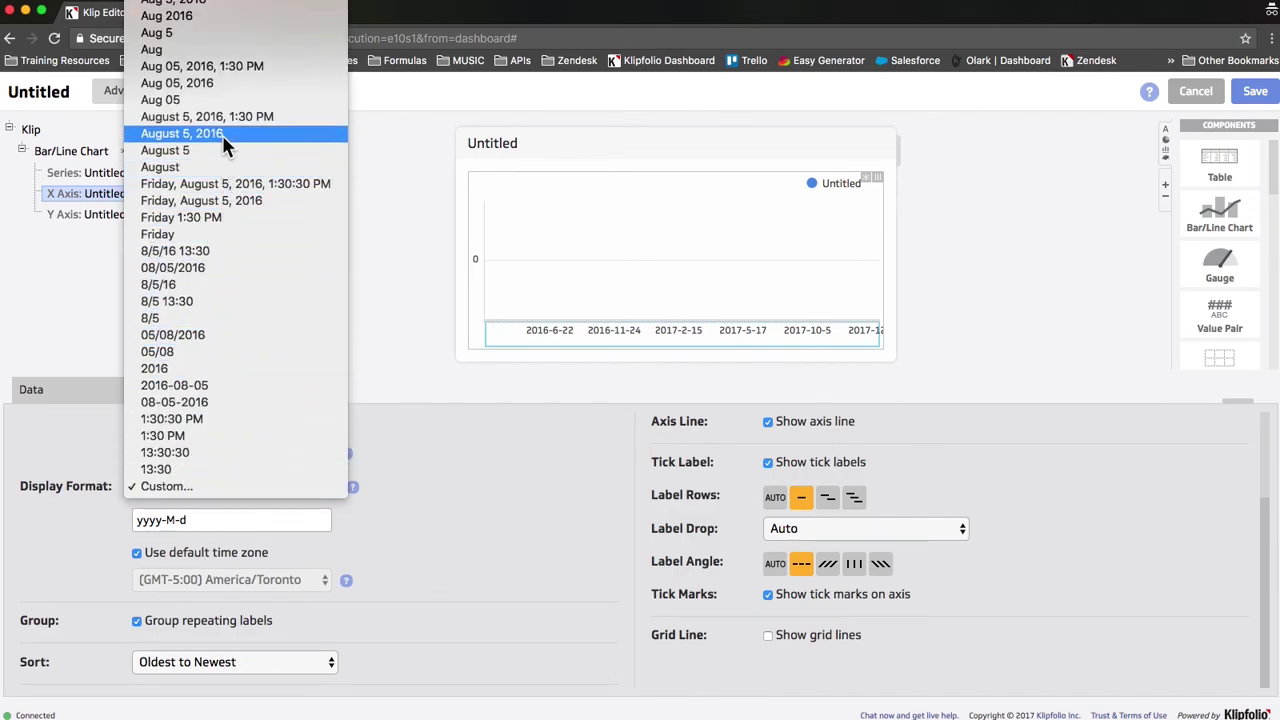
key(Escape)
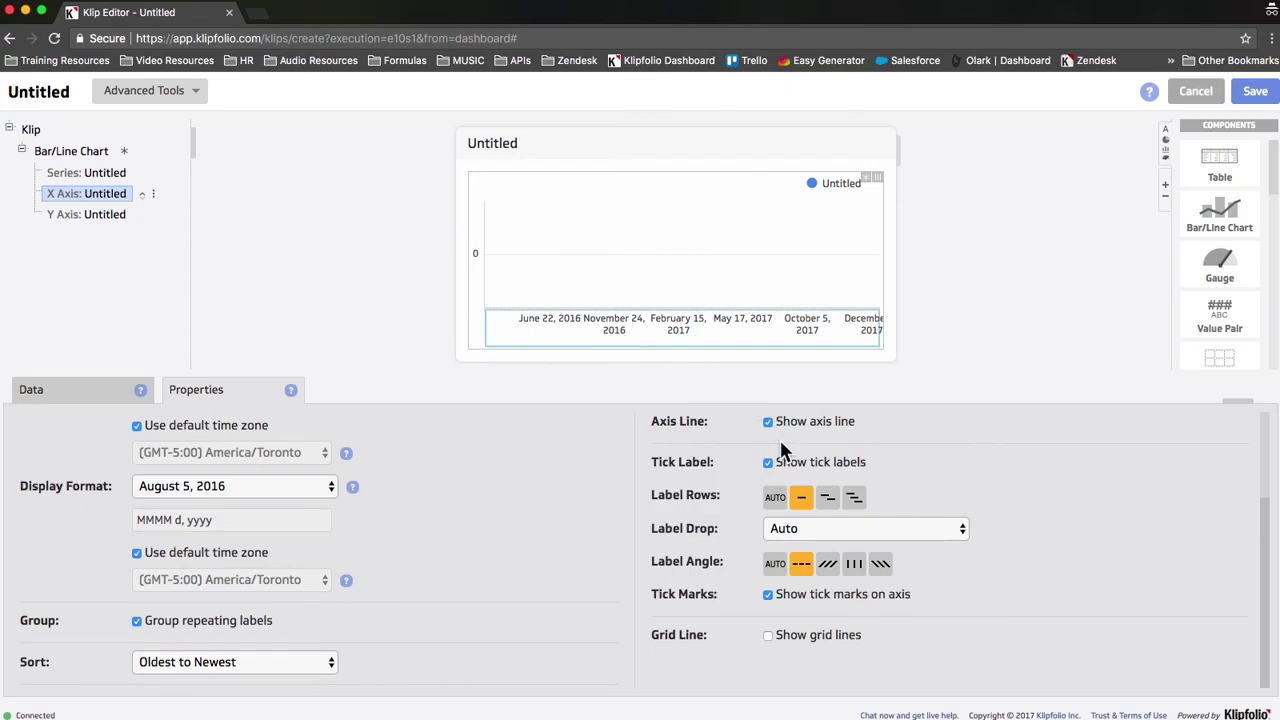
click(776, 498)
click(775, 565)
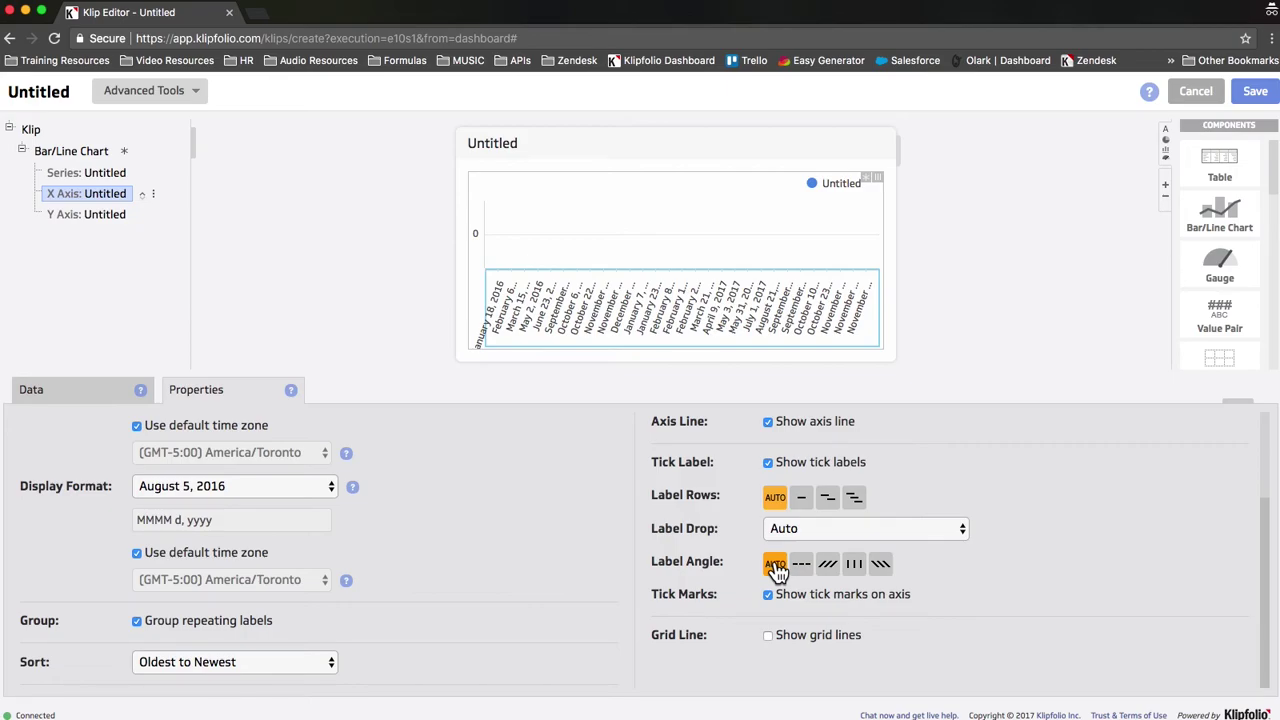
Assign Revenue column S of the Sales Booked data to the chart's series
click(102, 176)
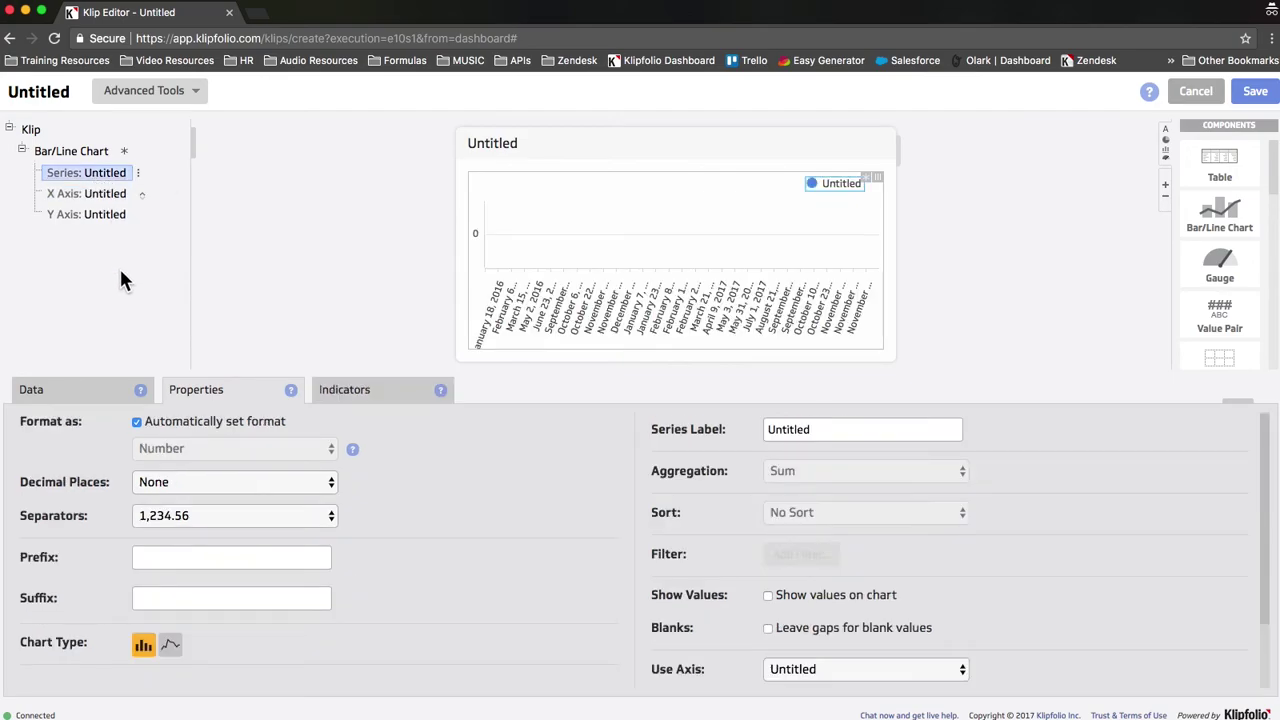
click(99, 395)
scroll(312, 576, right, 10)
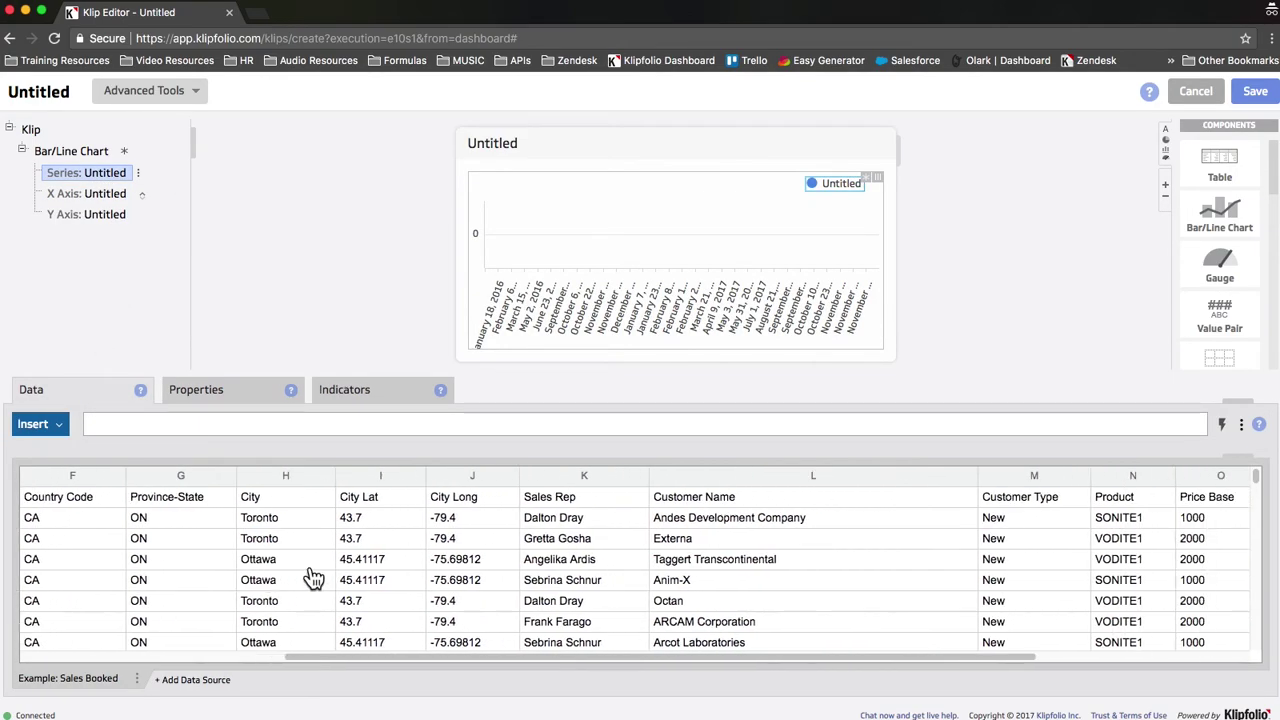
click(1201, 480)
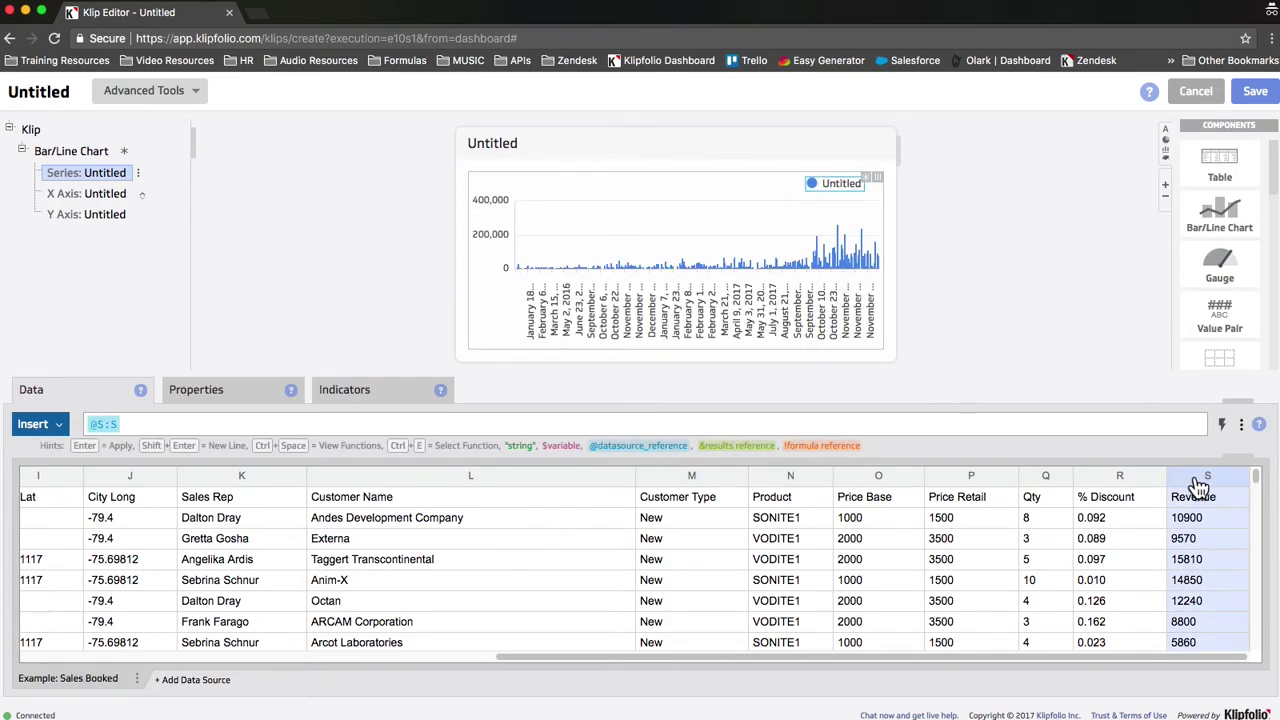
Turn off automatic formatting for the series and format its values as Currency
click(207, 400)
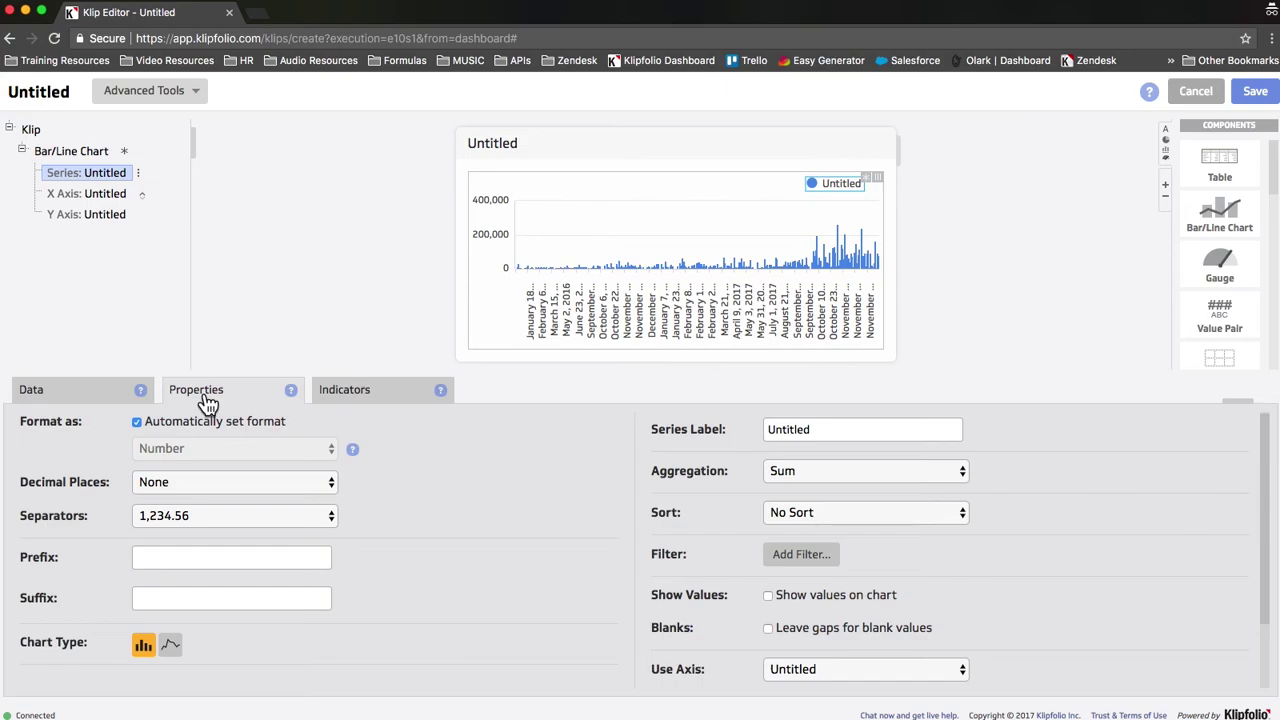
click(207, 421)
click(207, 448)
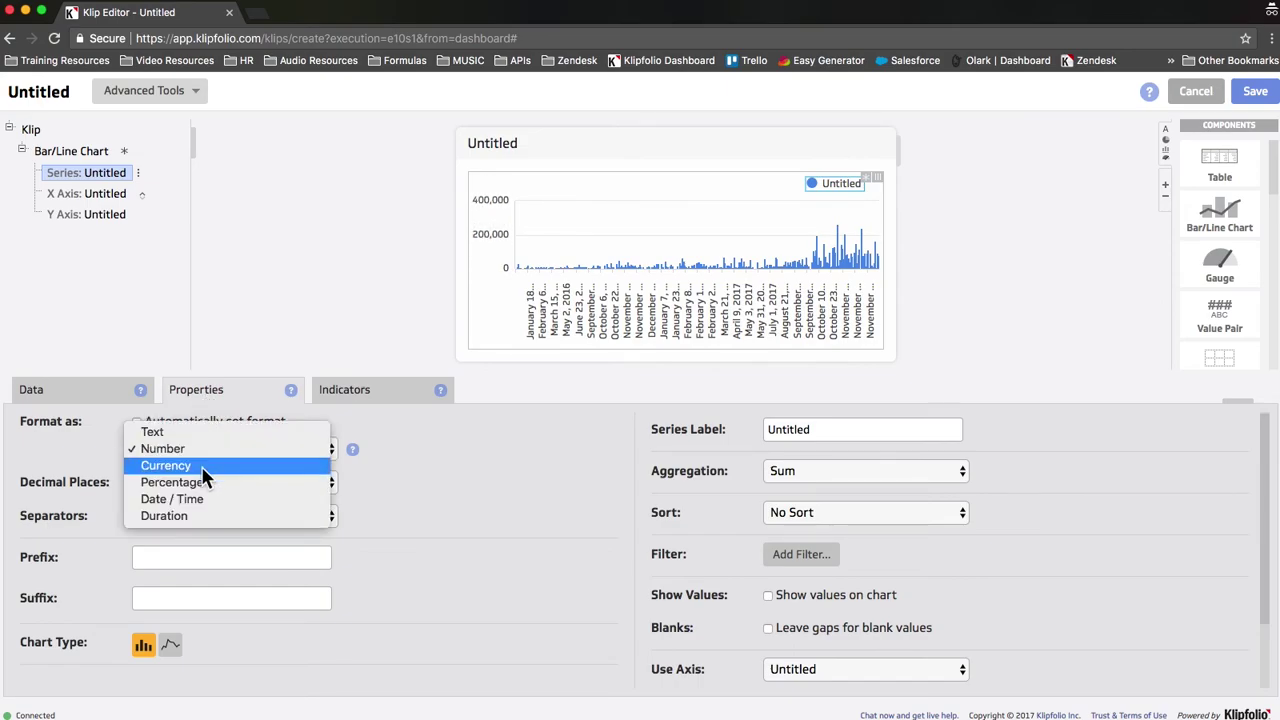
click(204, 466)
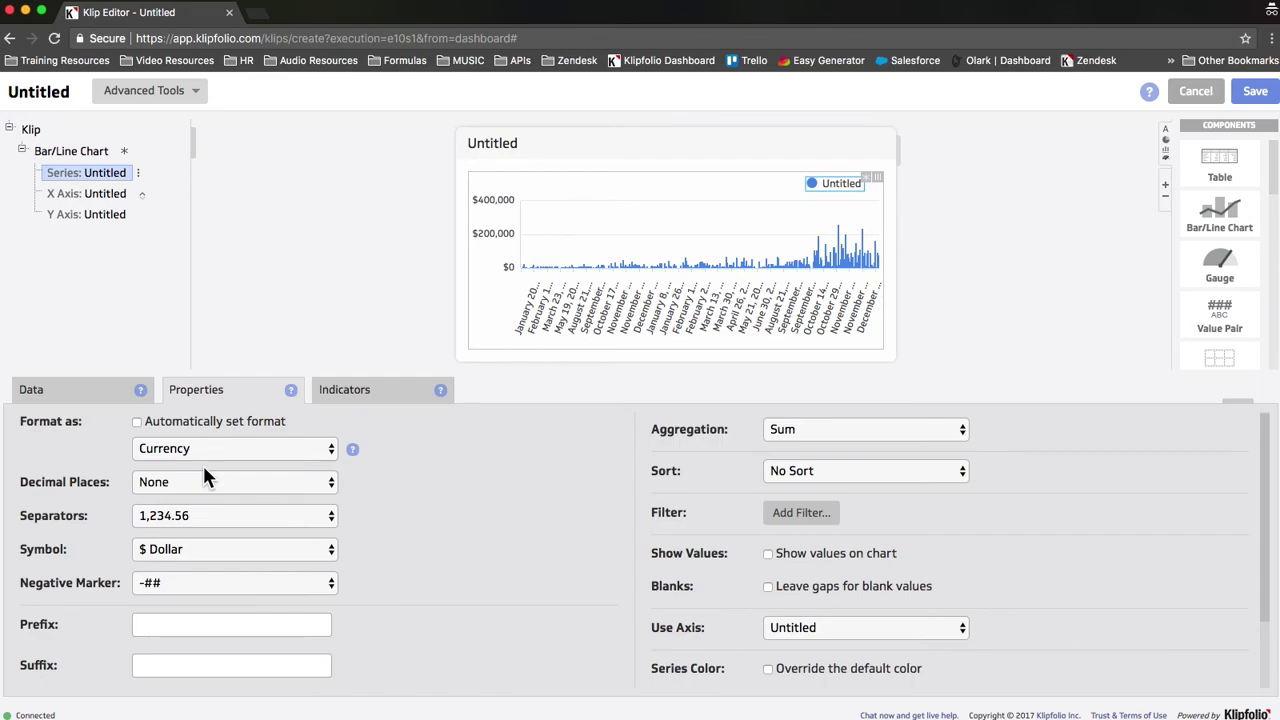
Set the series label to Revenue Booked
click(855, 627)
click(851, 632)
scroll(548, 594, down, 2)
double_click(174, 660)
text(Revenue Booked)
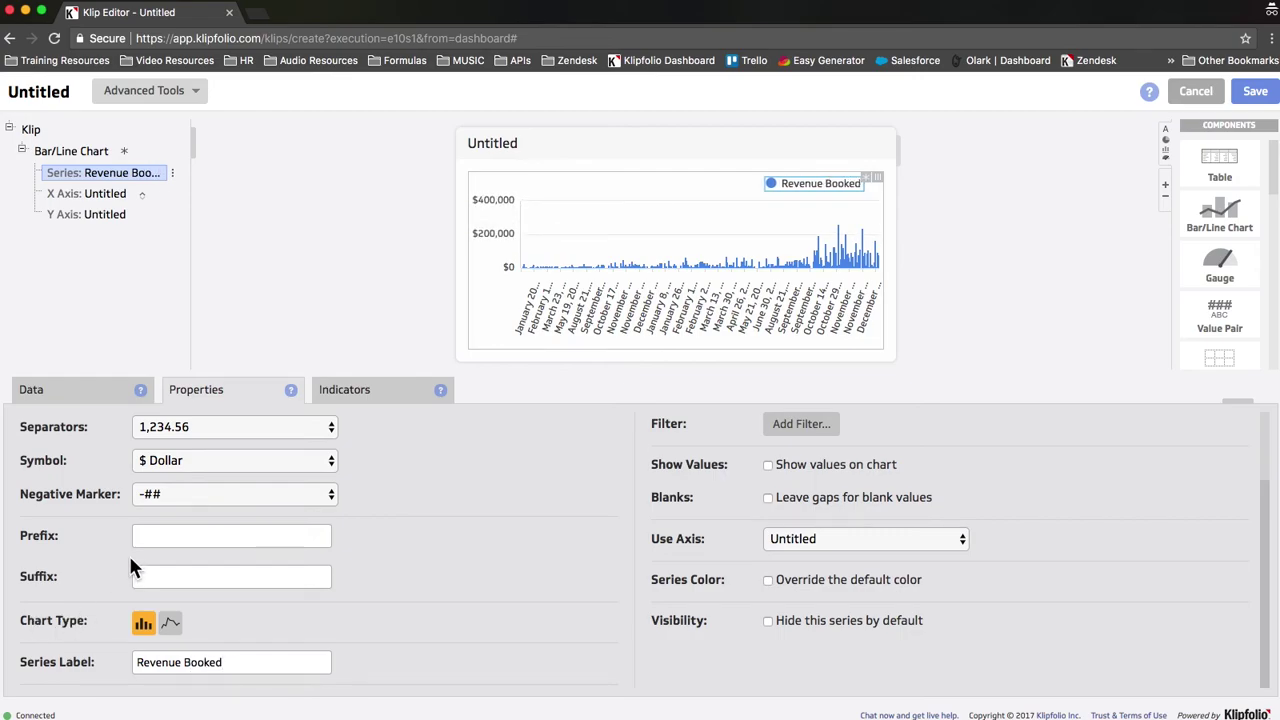
Title the chart Klip Revenue Booked - Chart
click(481, 148)
text(Reven)
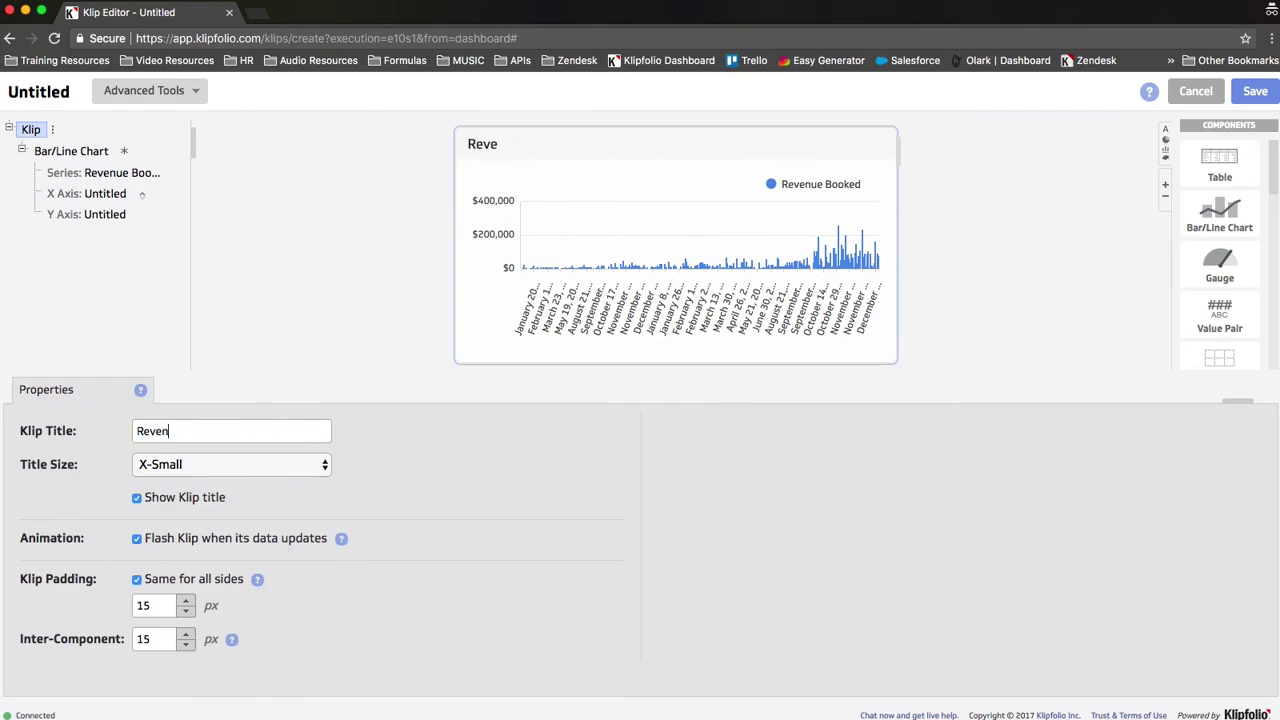
text(ue Booked - Chart)
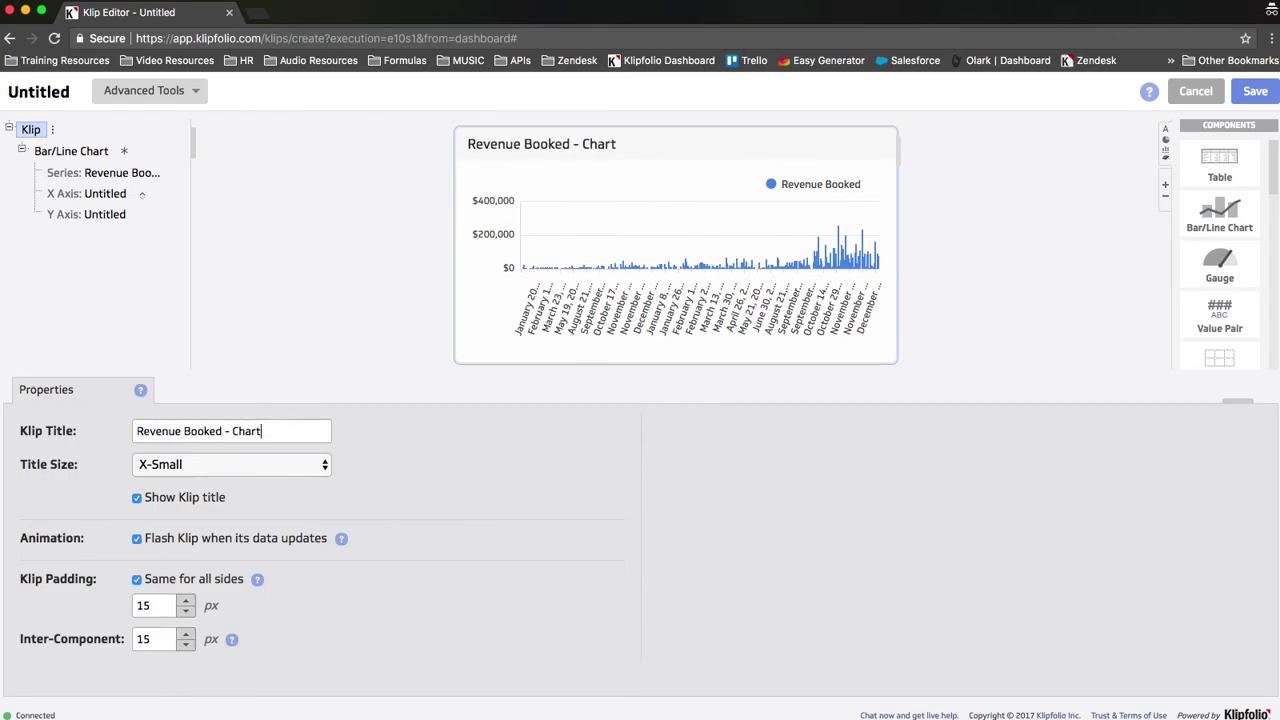
Start a condition filter on the X axis for dates On or after the DatepickerA variable
click(92, 197)
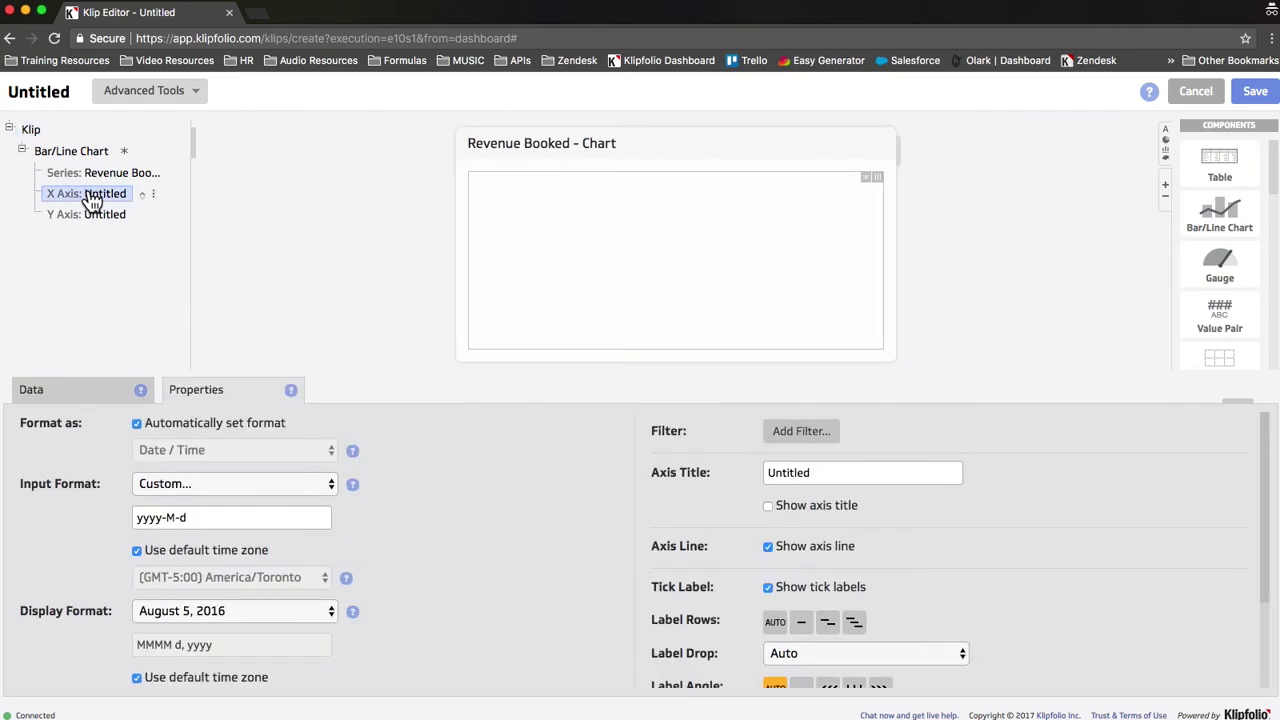
click(785, 440)
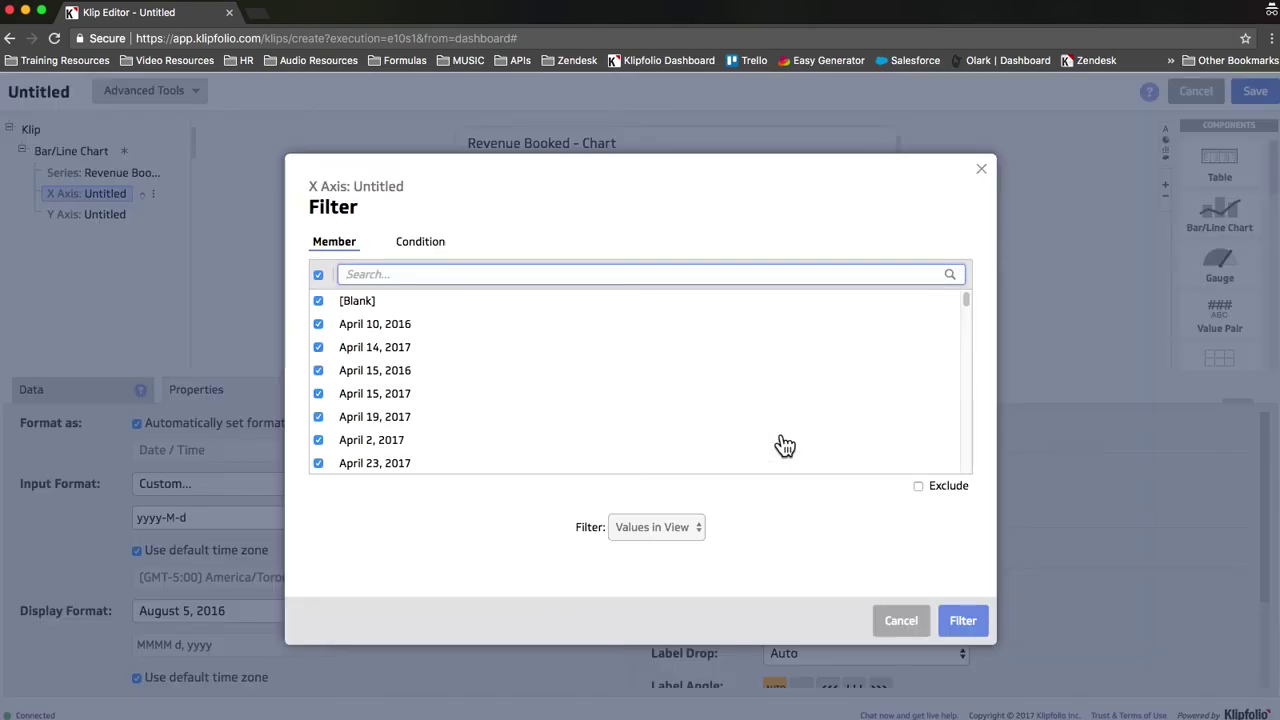
click(437, 246)
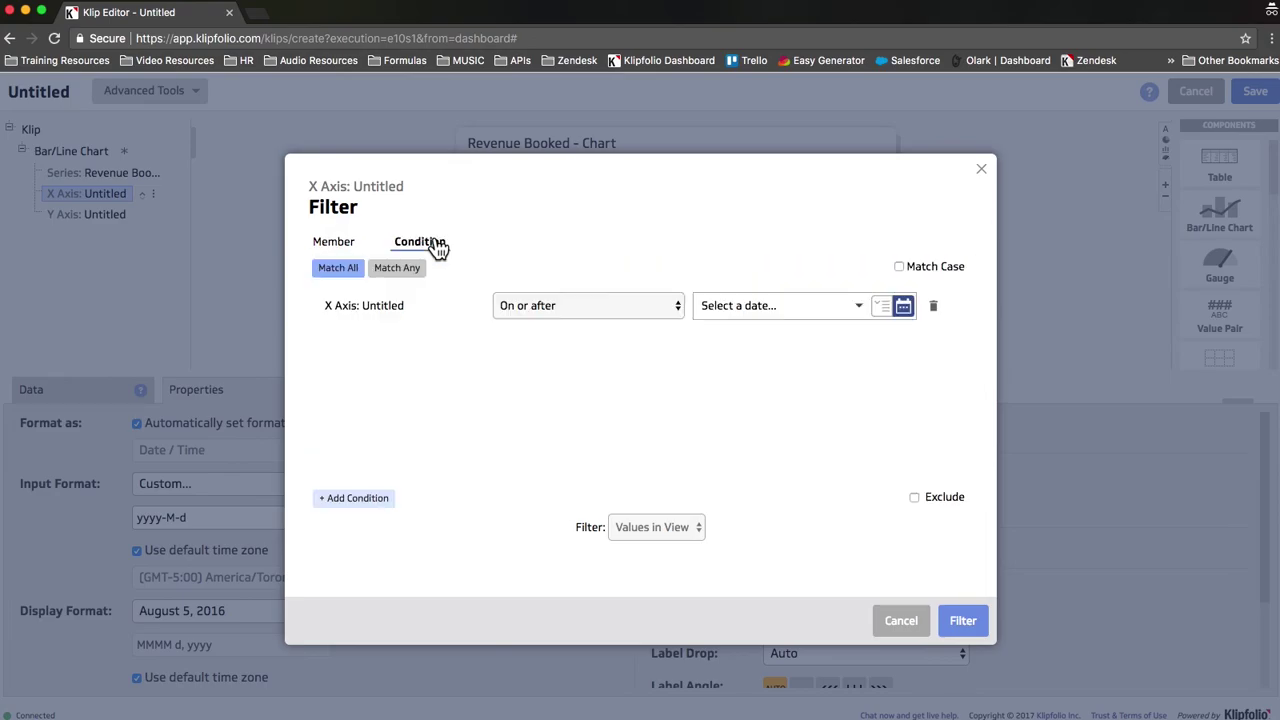
click(882, 307)
click(836, 307)
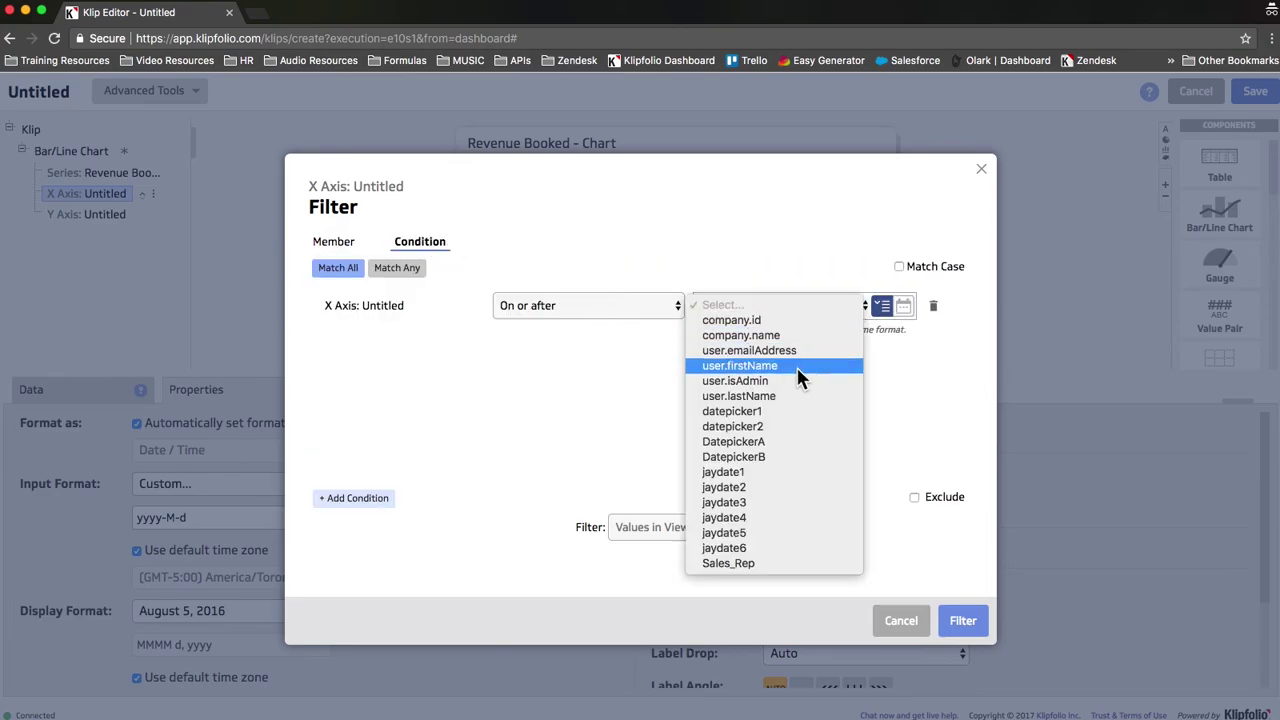
click(765, 441)
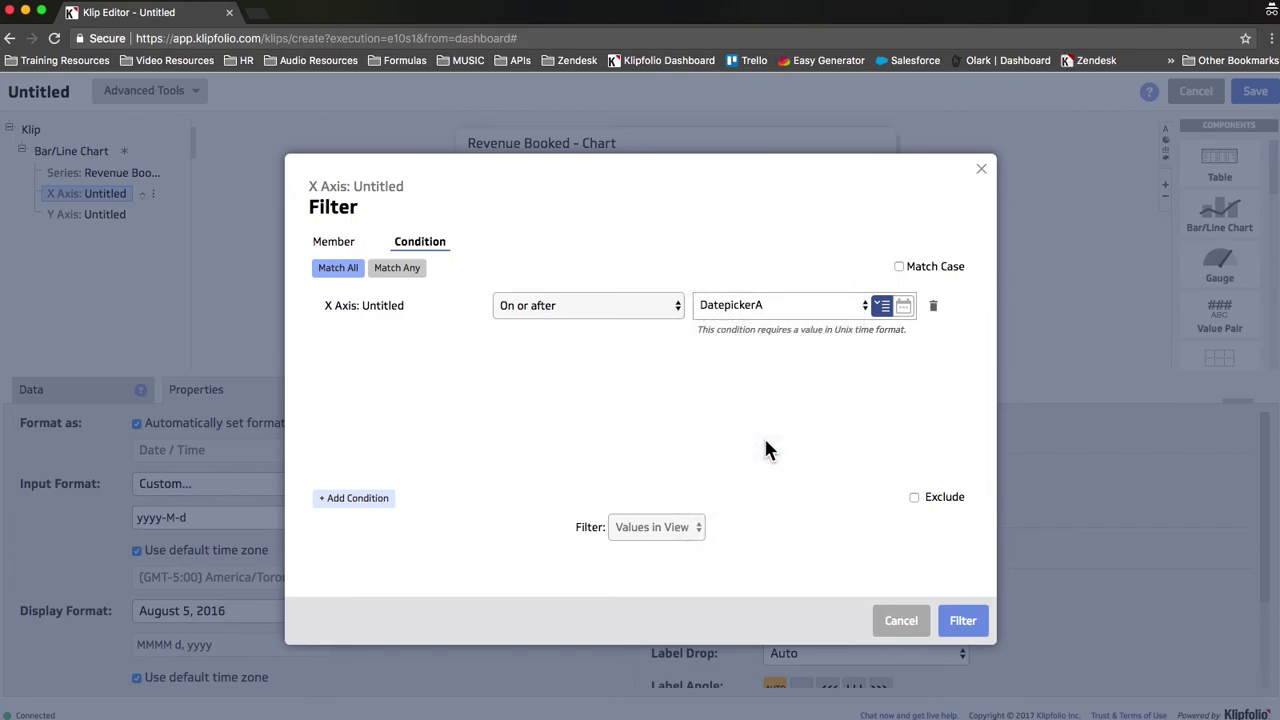
Add a second condition for dates On or before the DatepickerB variable and apply the X axis filter
click(357, 500)
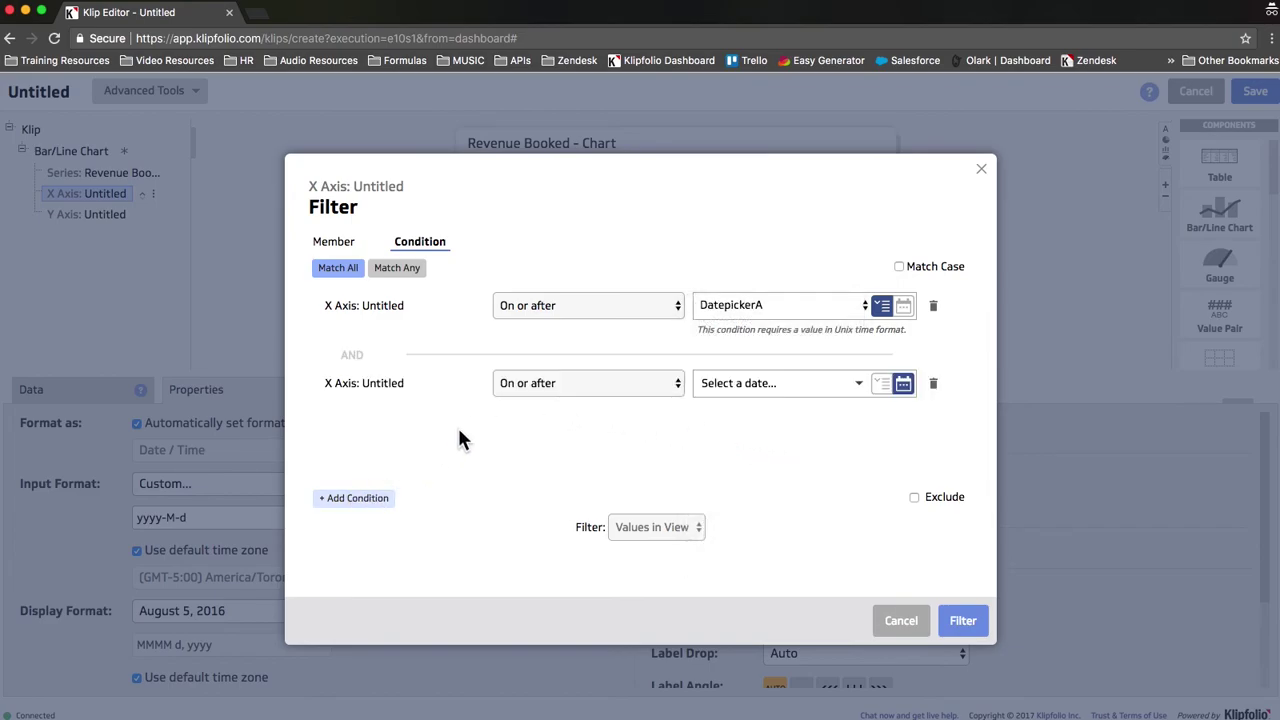
click(506, 390)
click(530, 398)
click(880, 386)
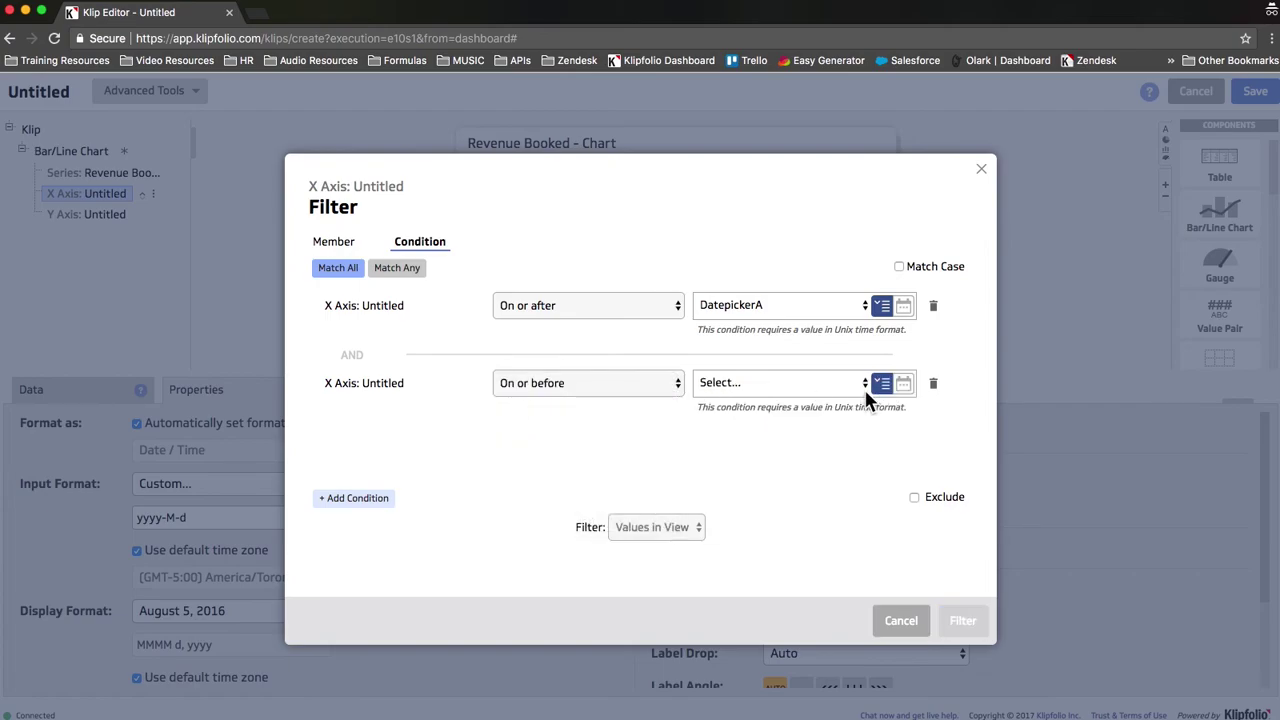
click(836, 383)
click(770, 534)
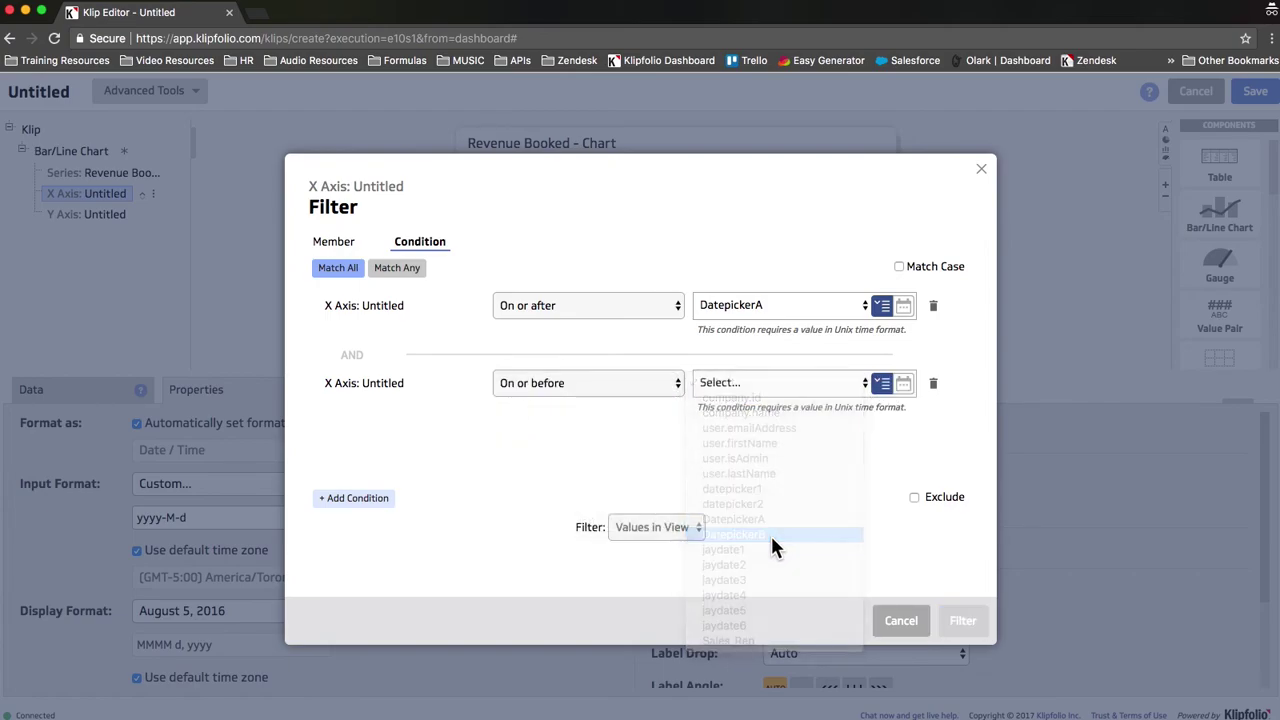
click(962, 620)
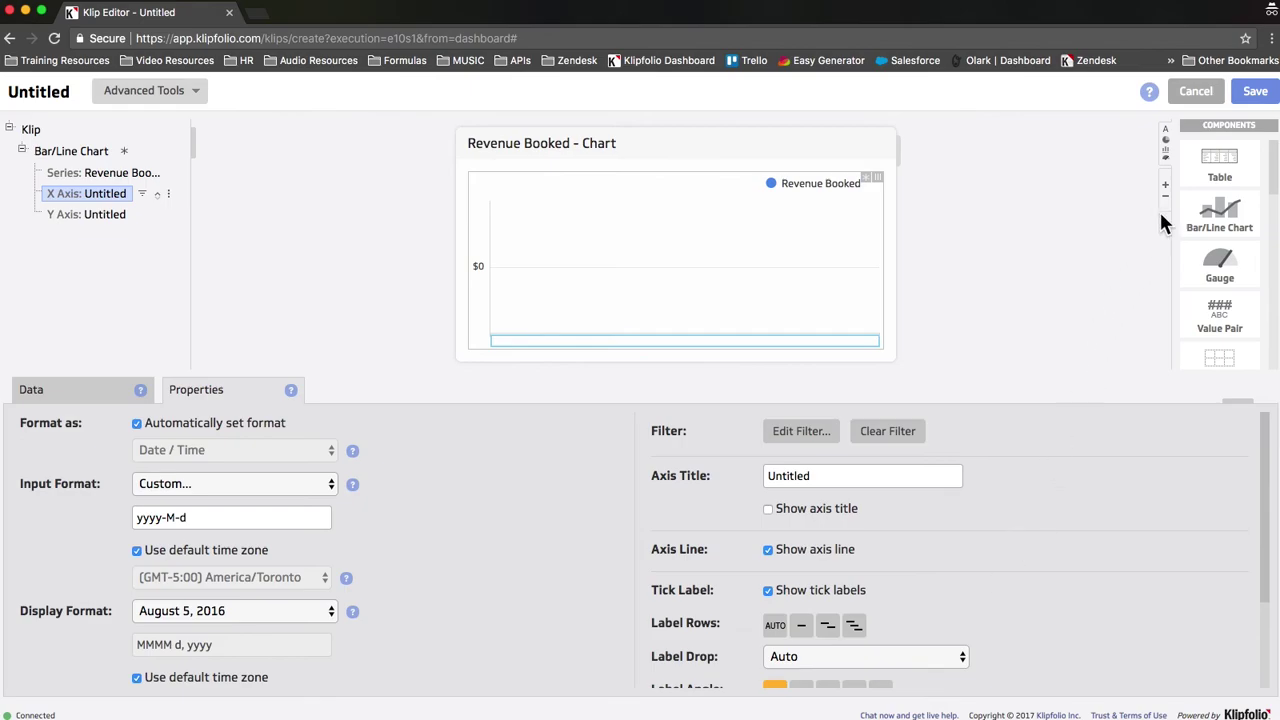
Save the chart Klip to the dashboard and stack it above the revenue table in the column beside the Date Range Klip
click(1254, 92)
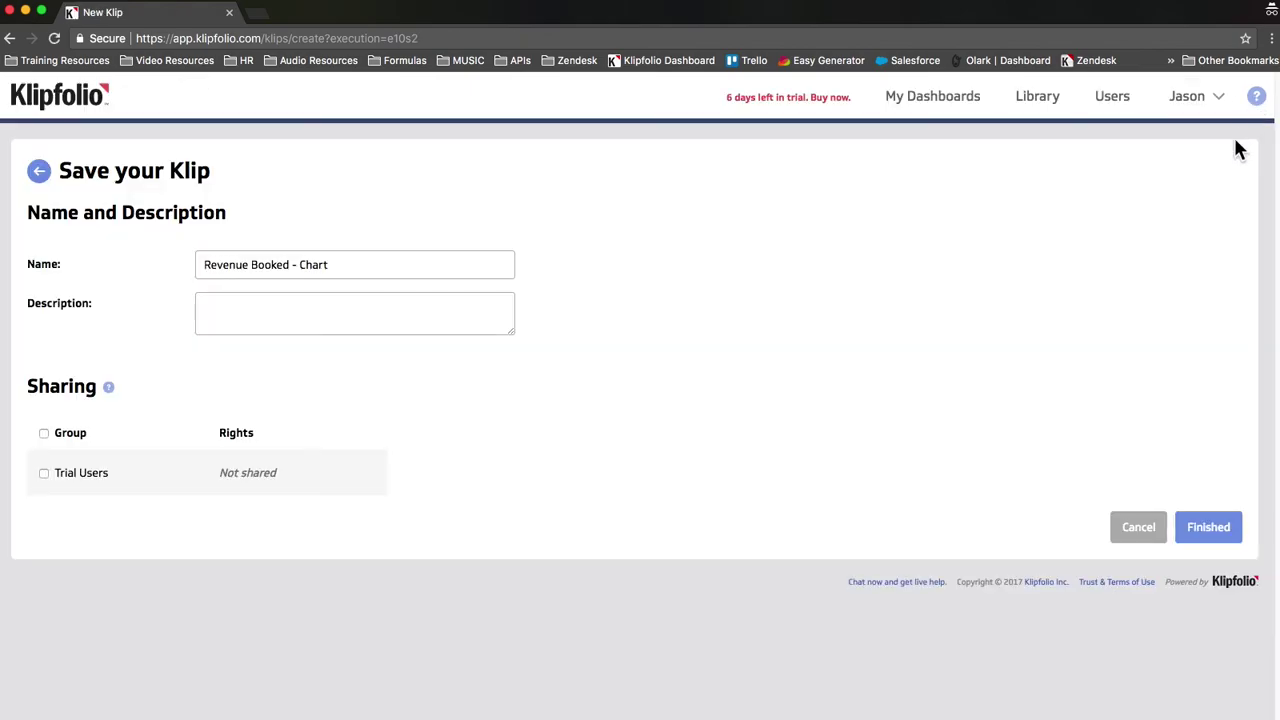
click(1222, 548)
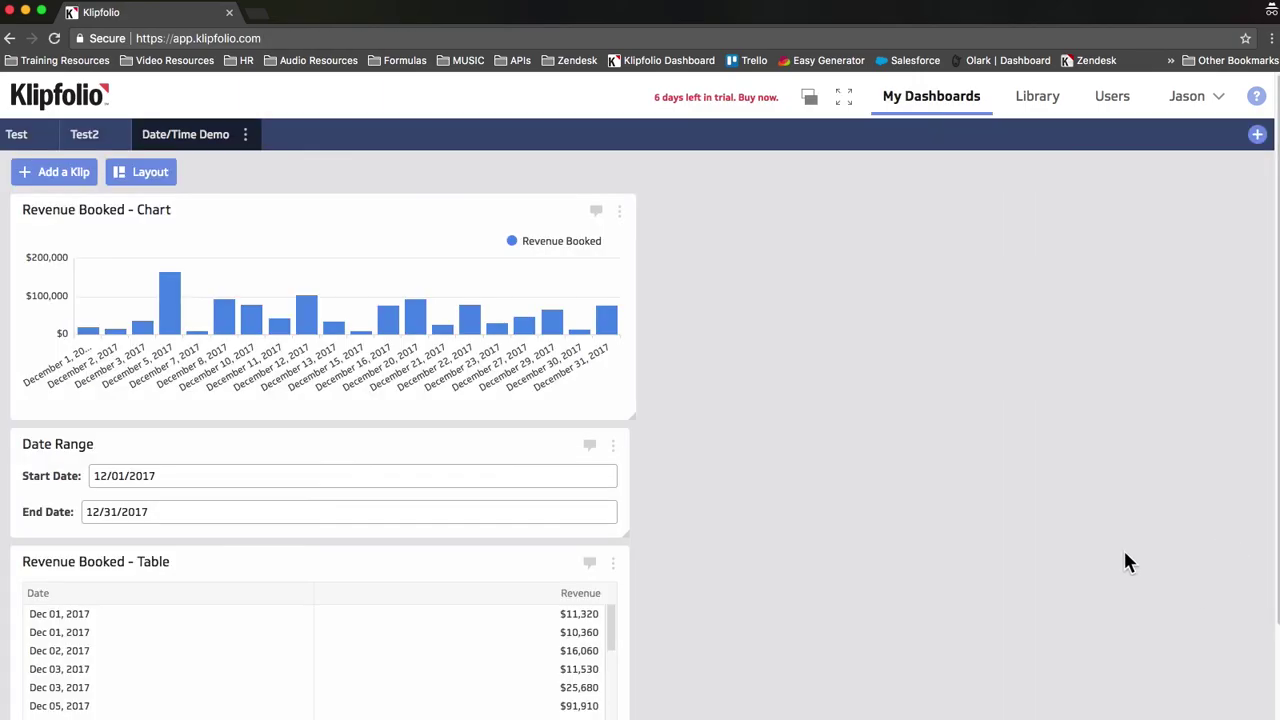
drag(116, 211, 740, 209)
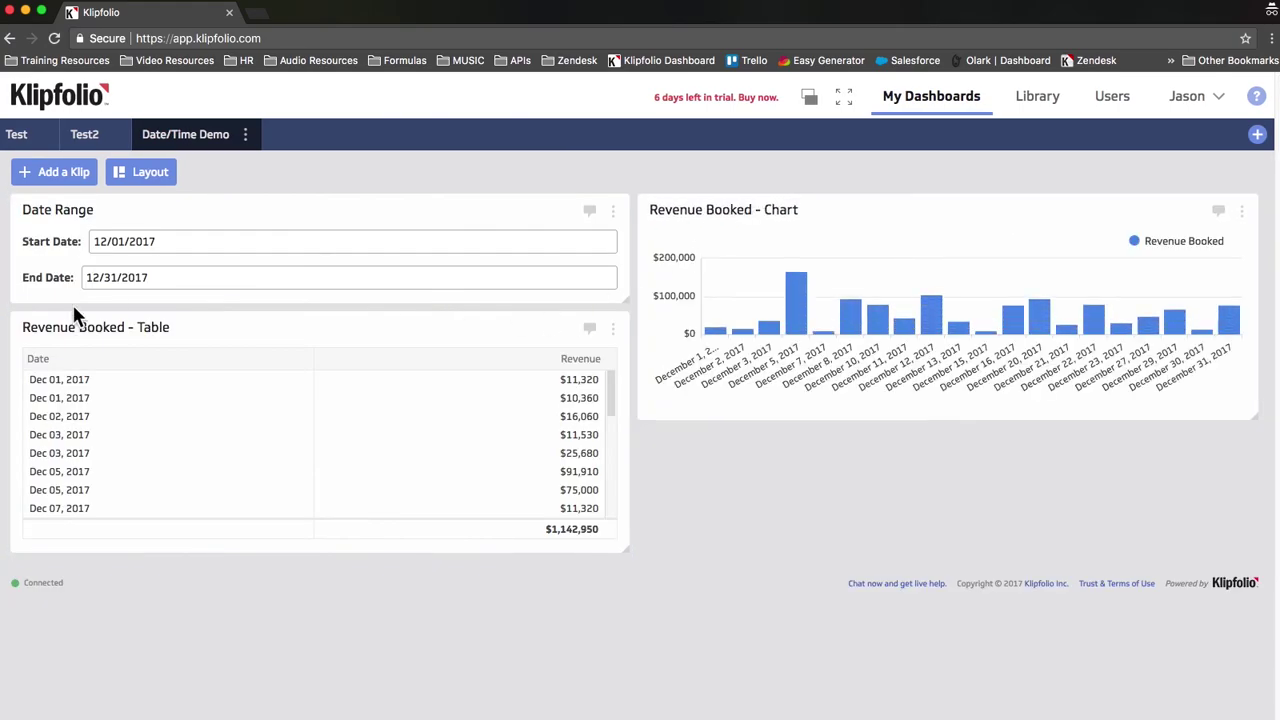
drag(71, 326, 706, 438)
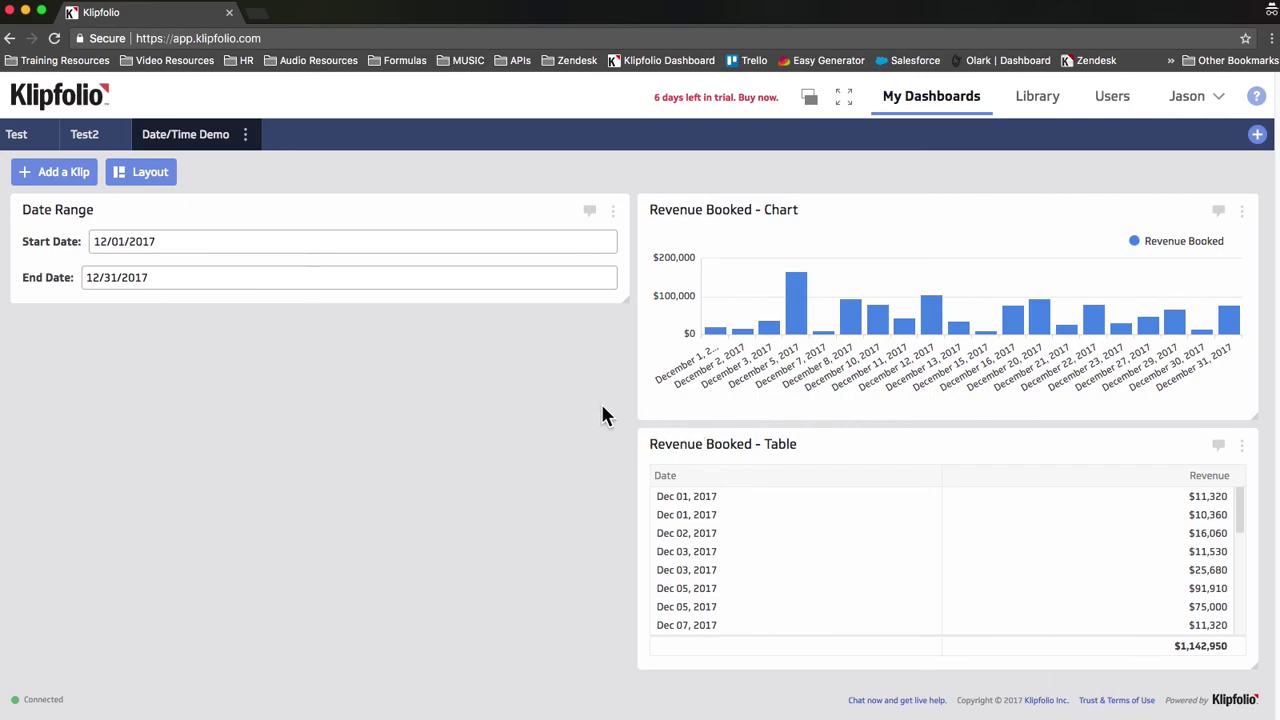
Test the date filter by setting the Start Date to 12/24/2017 and back to 12/01/2017
click(159, 241)
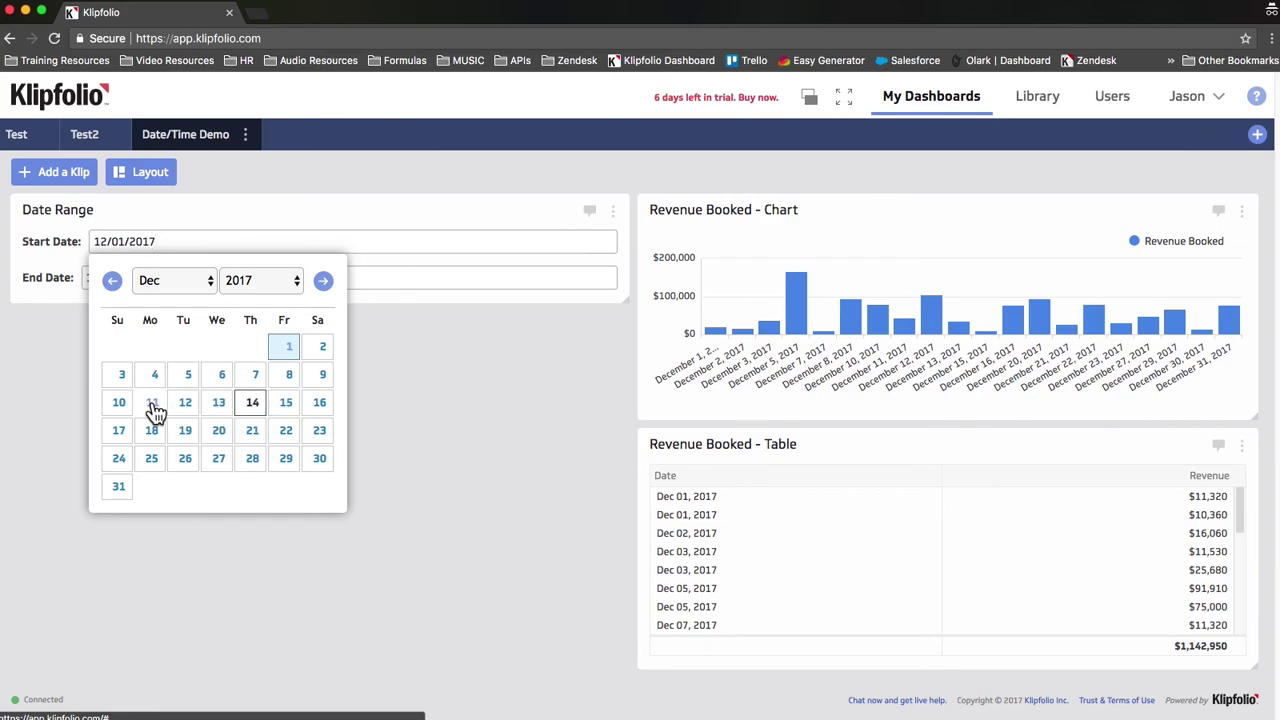
click(118, 458)
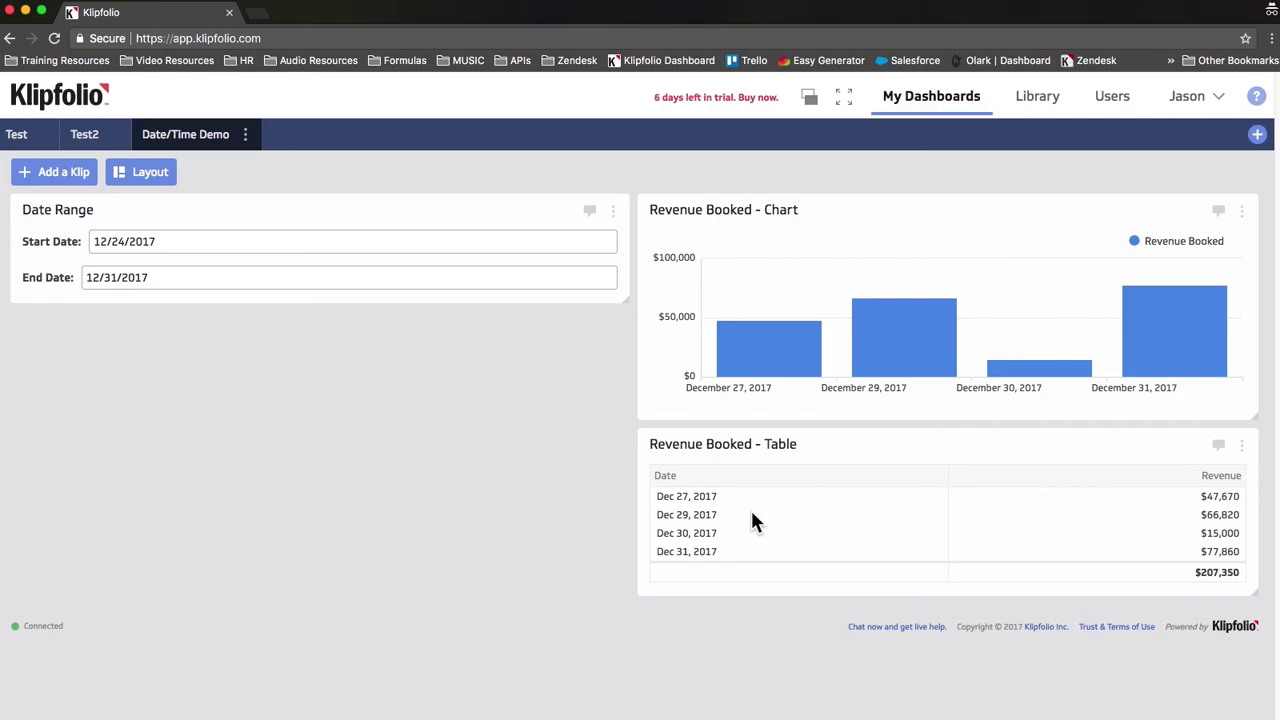
click(131, 241)
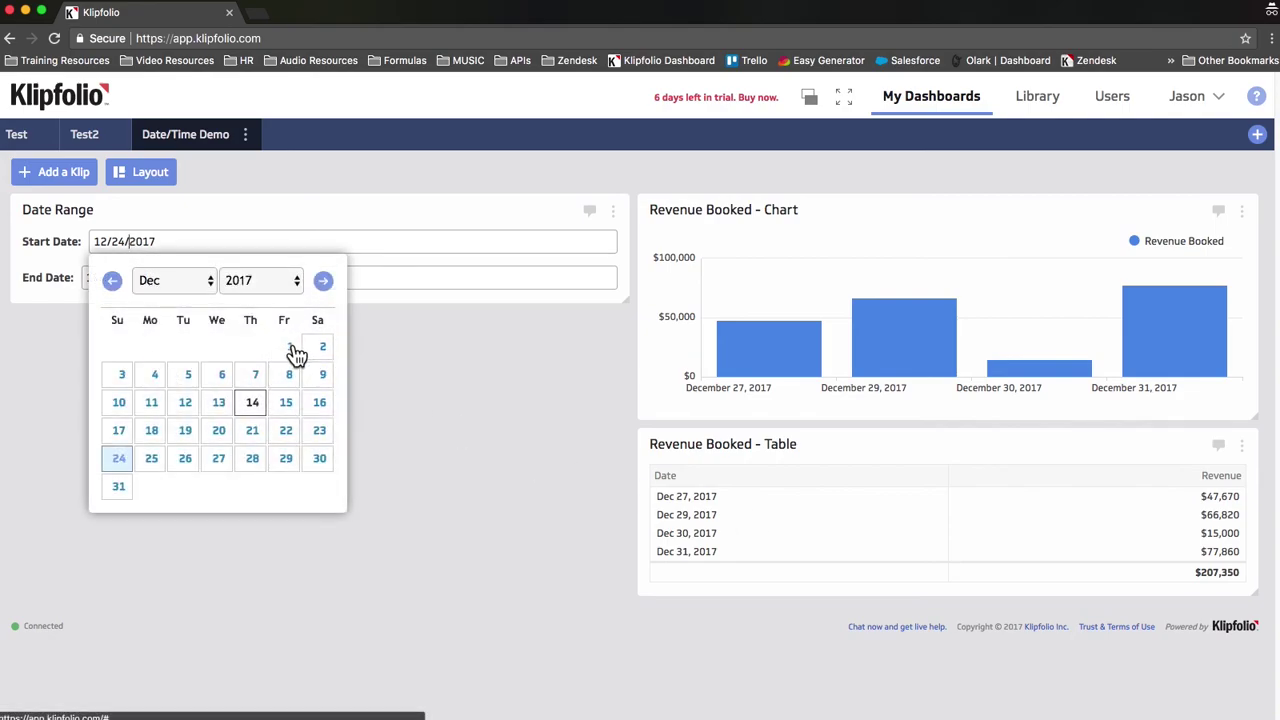
click(293, 347)
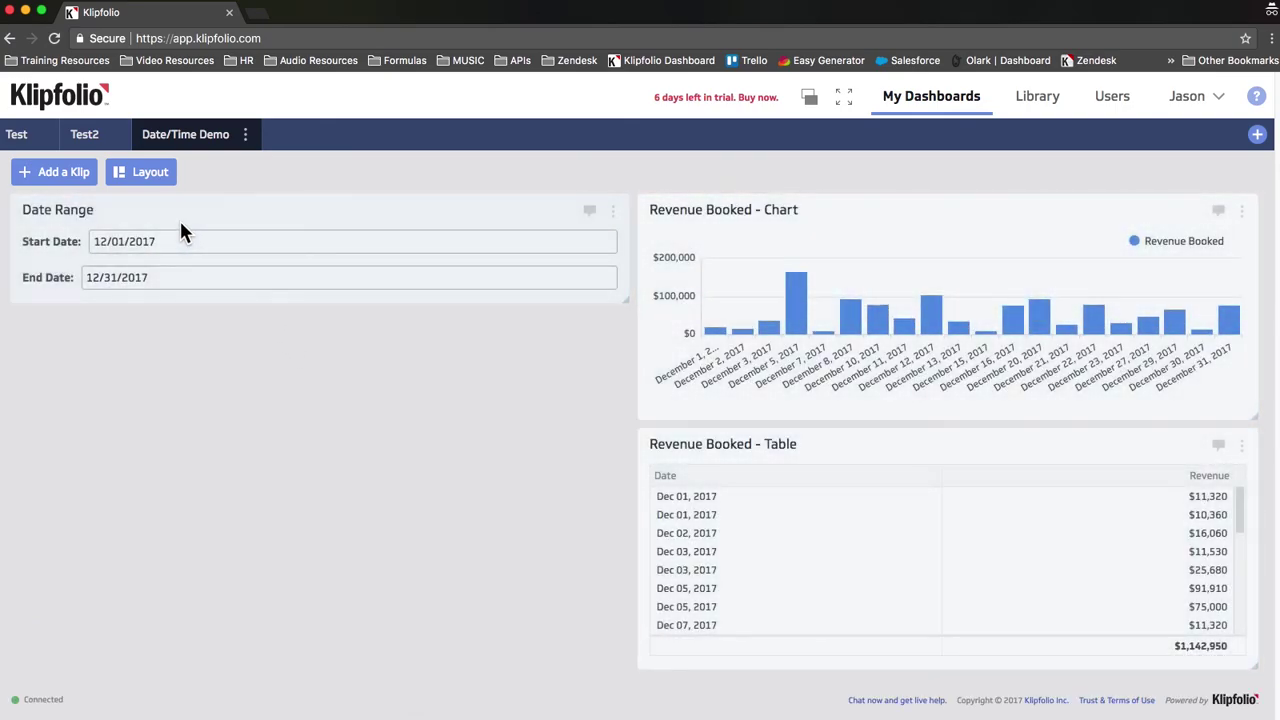
Set the Start Date to 11/01/2017 and scroll through the filtered revenue table
click(172, 237)
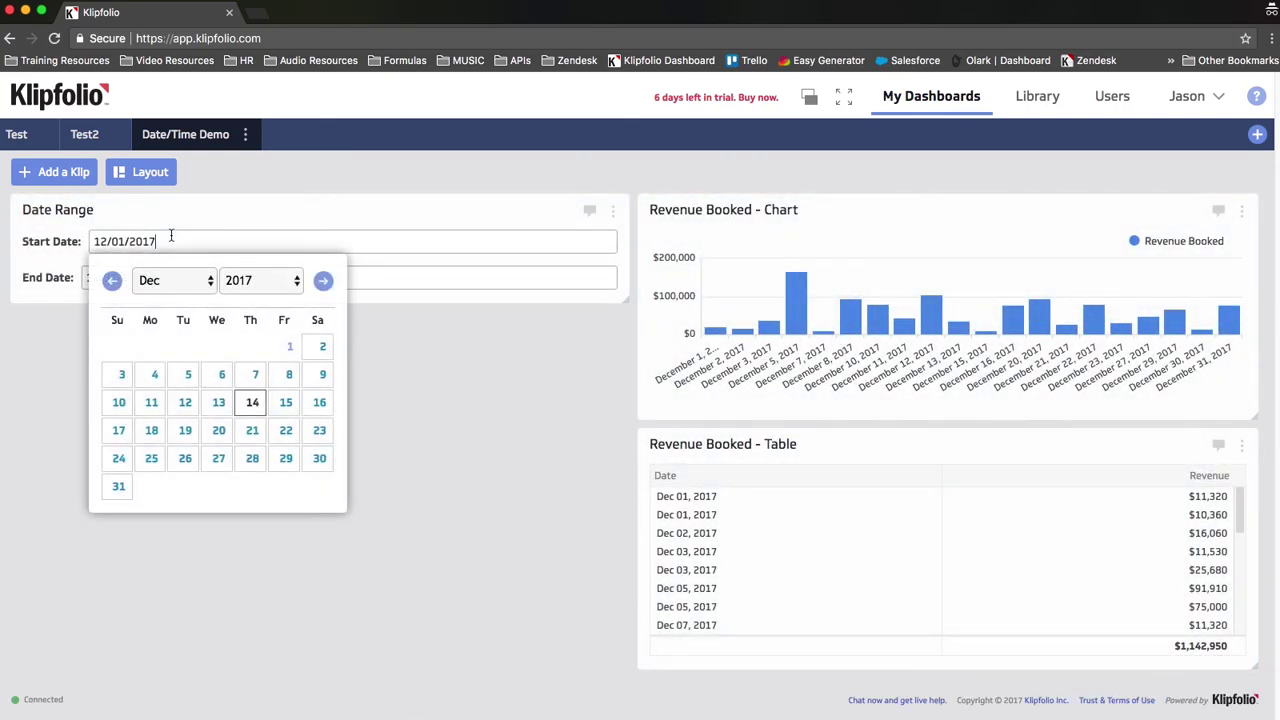
click(112, 281)
click(222, 347)
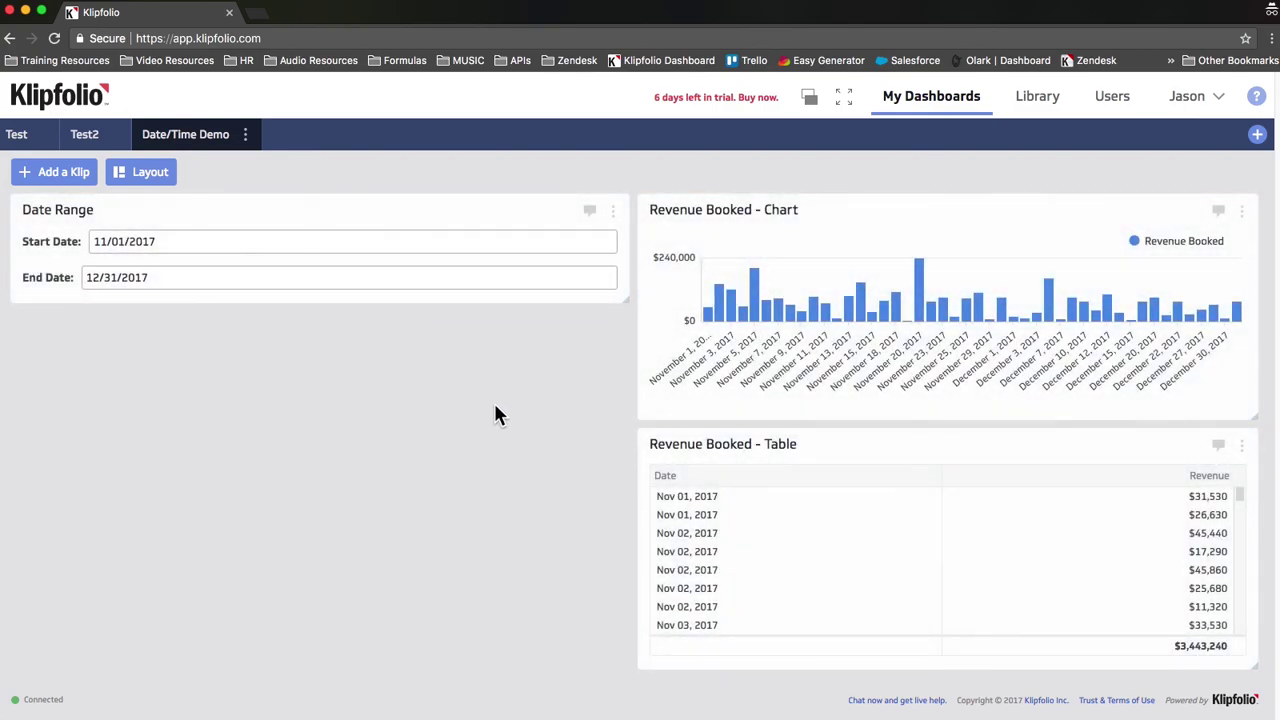
scroll(800, 540, down, 5)
scroll(811, 561, down, 15)
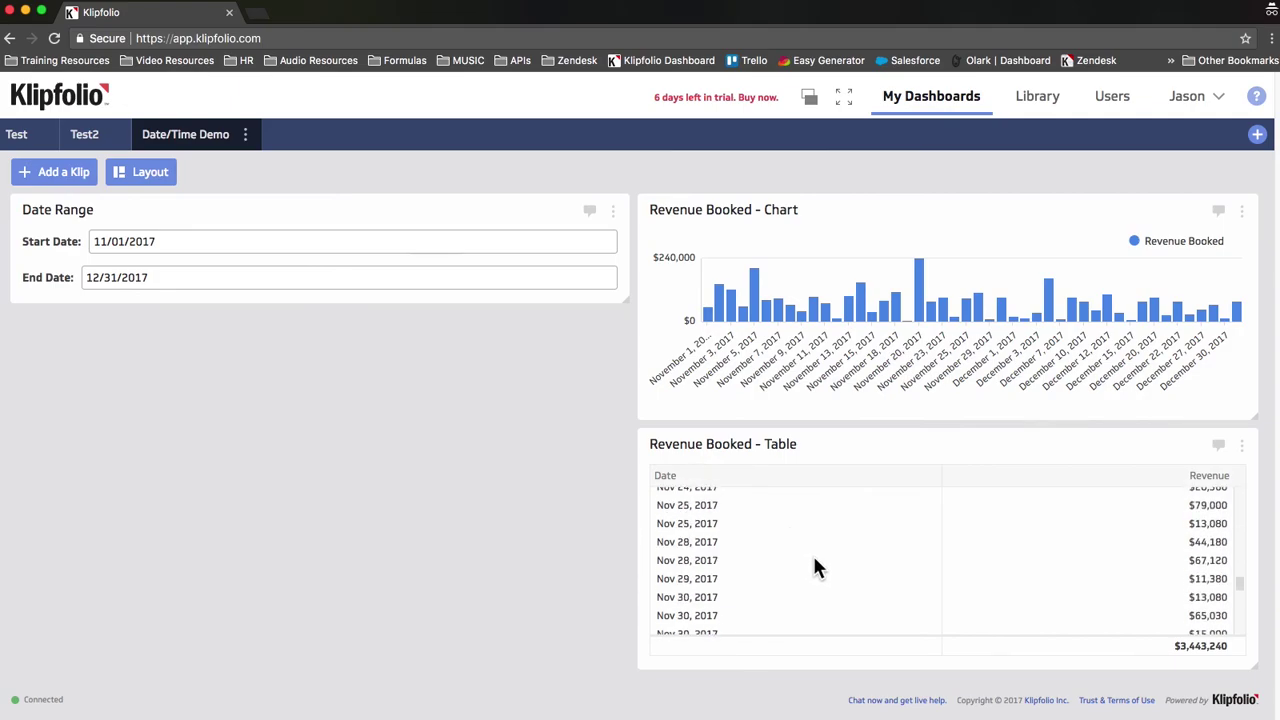
scroll(815, 567, up, 20)
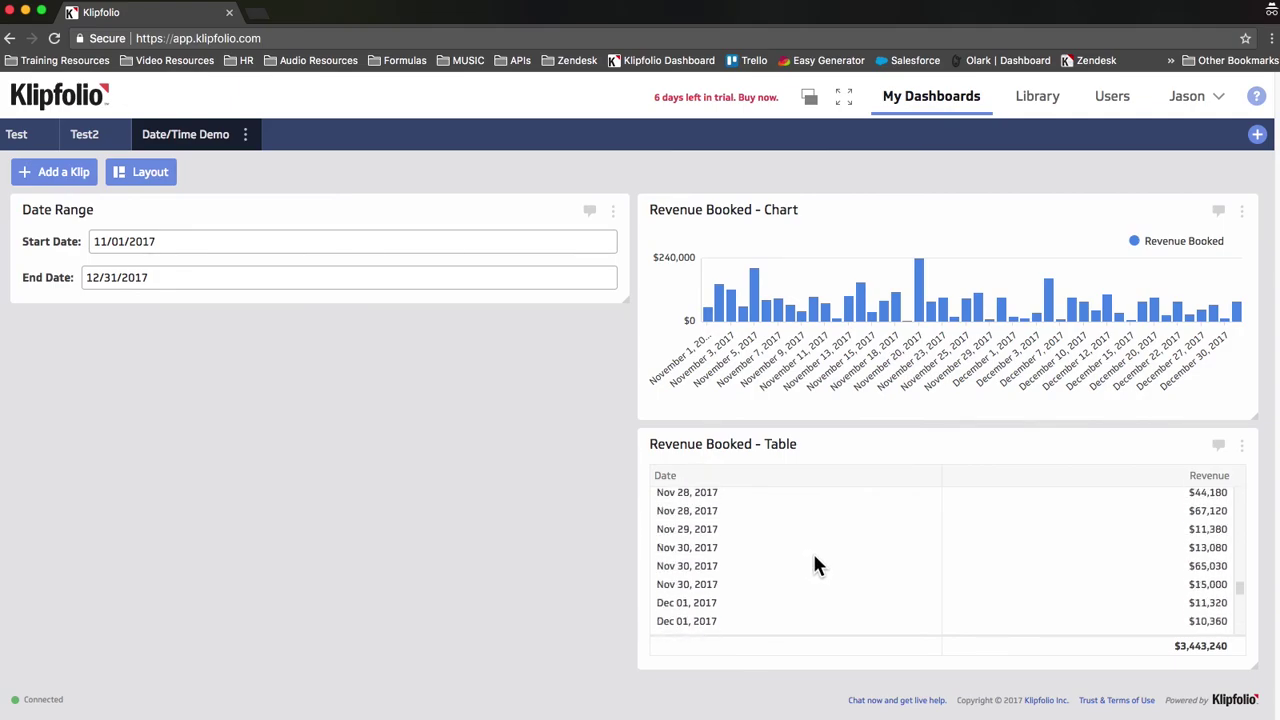
scroll(815, 566, up, 1)
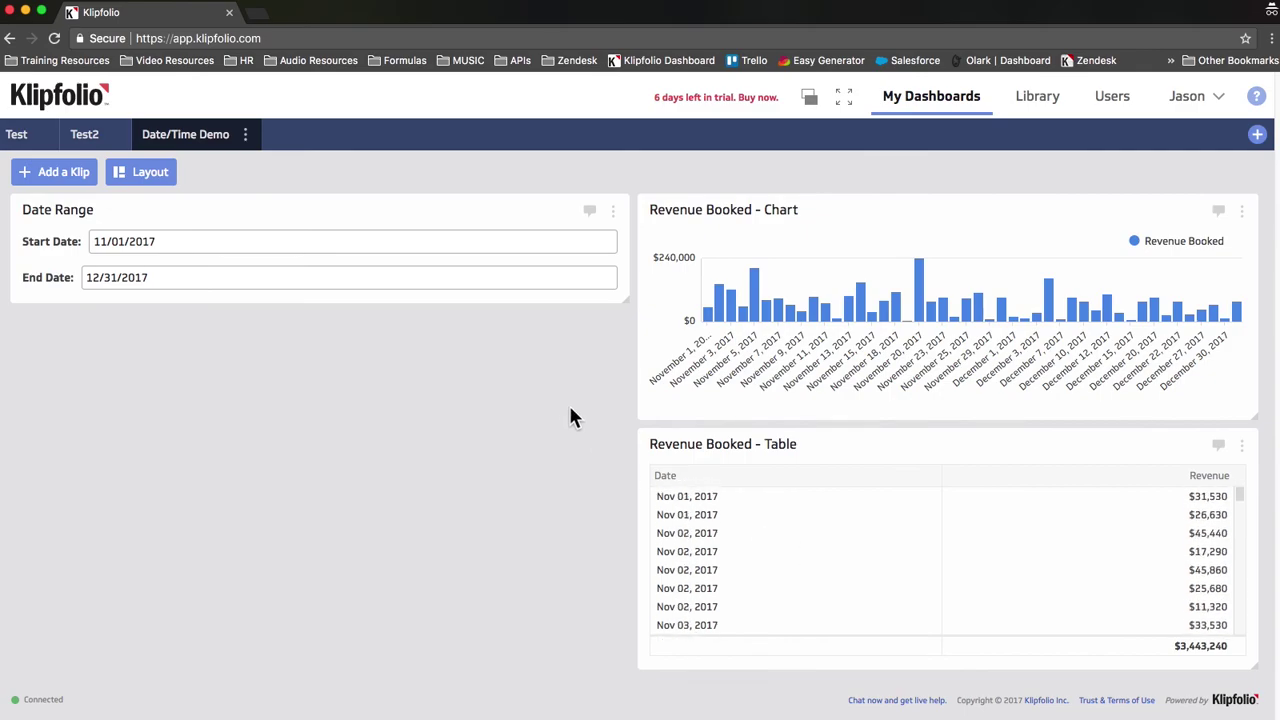